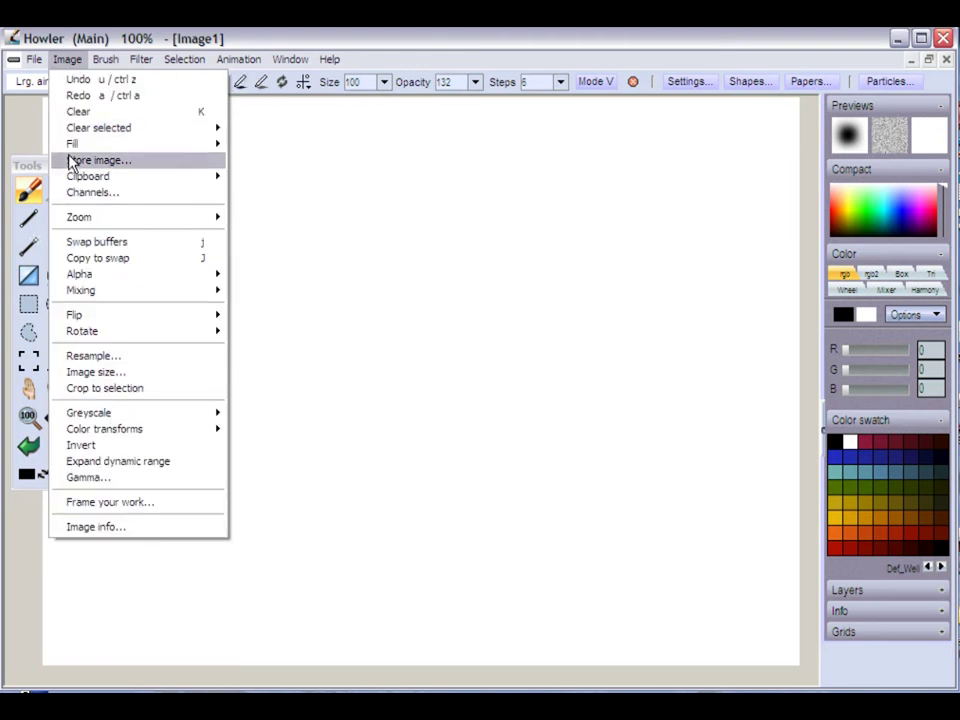
mouse_move(102, 66)
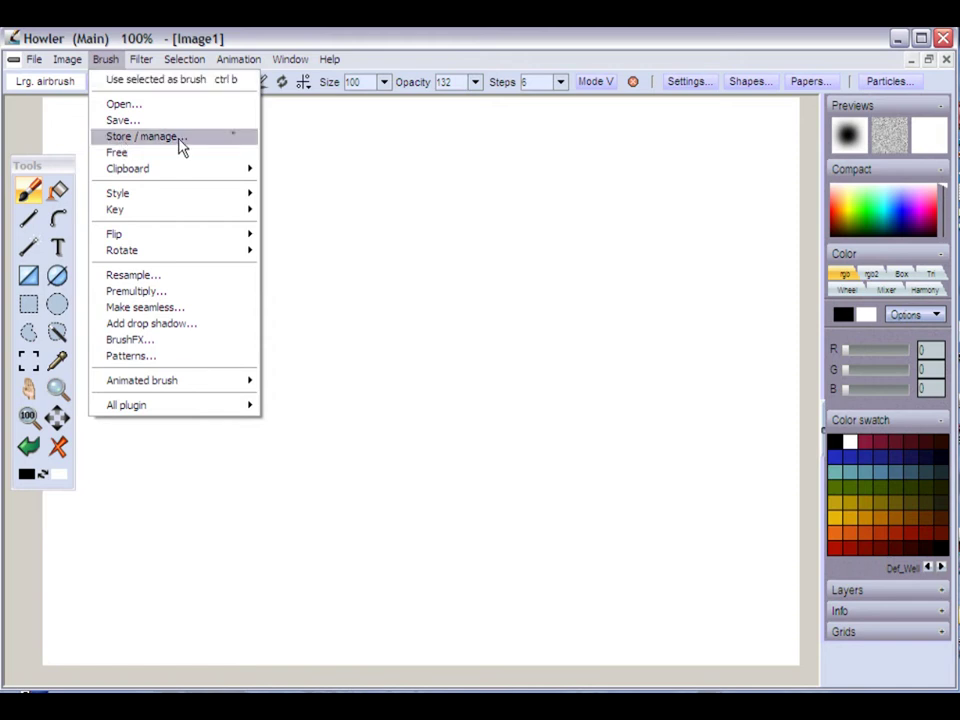
mouse_move(186, 62)
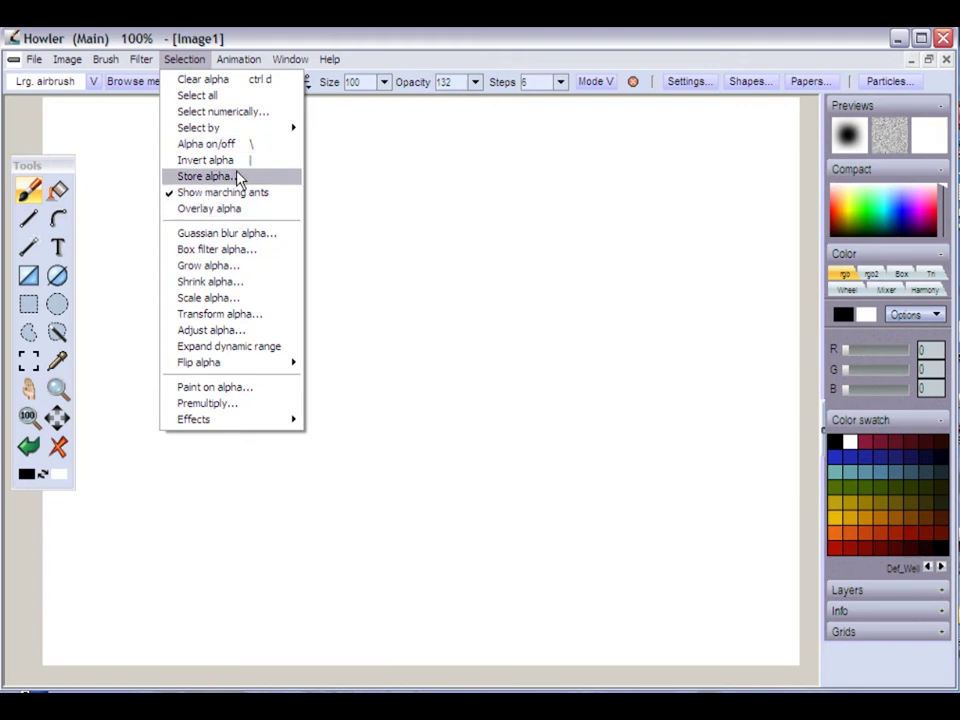
Choose the Wildflowers brush from the media browser
click(116, 81)
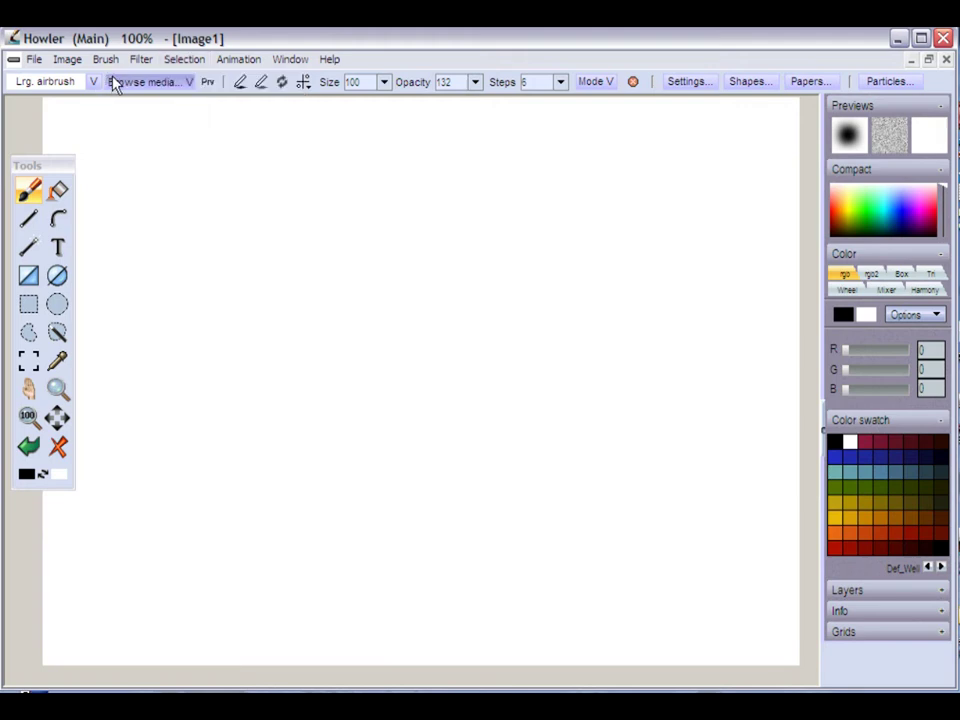
drag(296, 112, 385, 176)
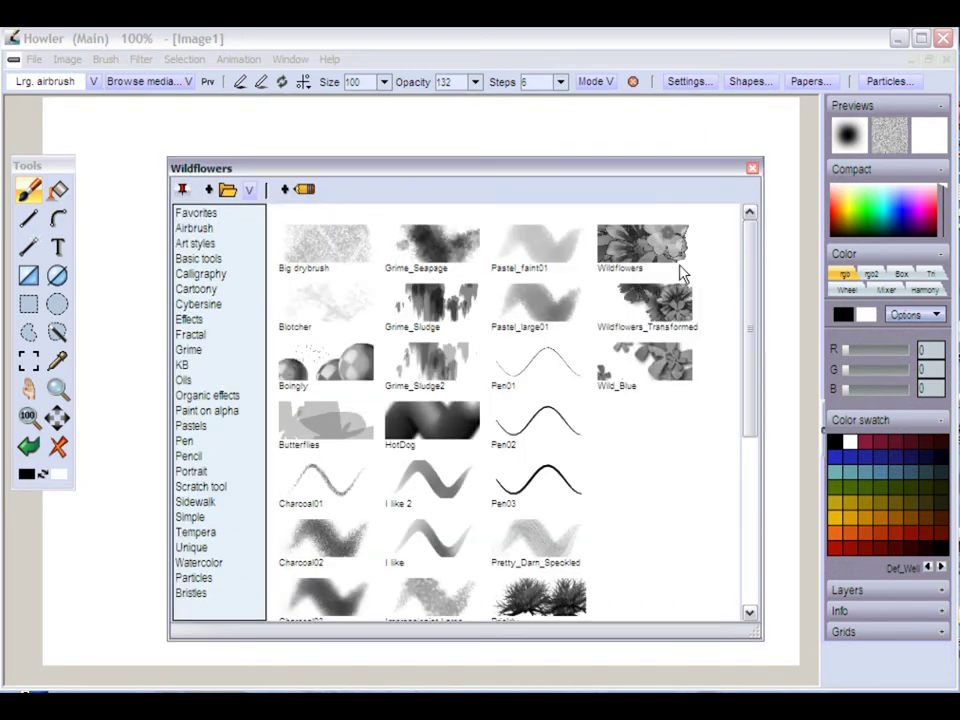
double_click(639, 266)
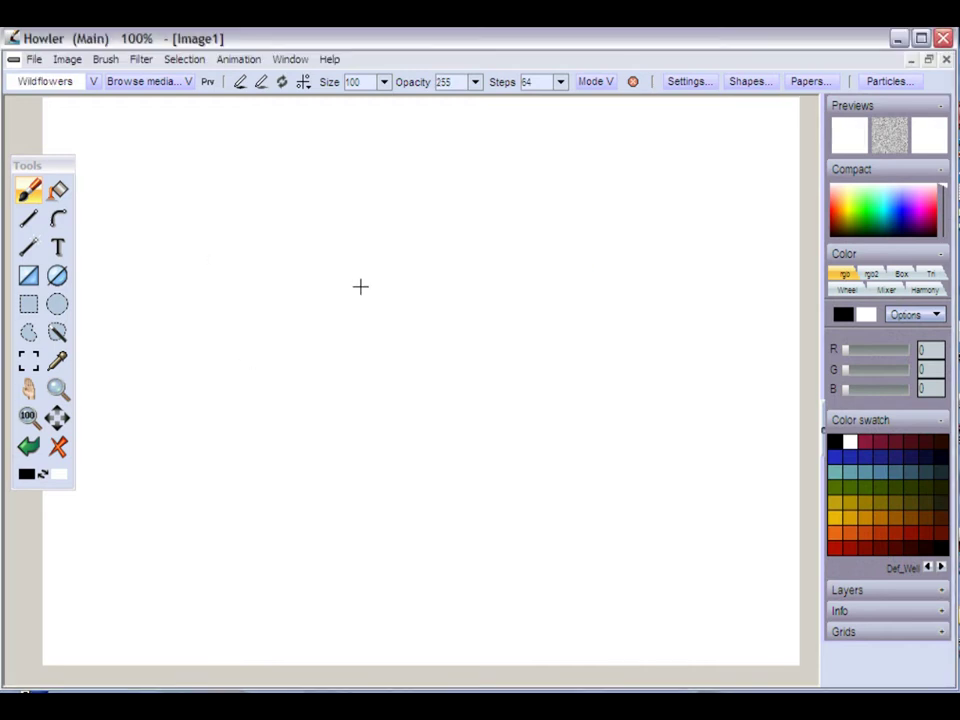
Paint a trail of overlapping wildflowers with single blossoms scattered around it, and clear the canvas again
mouse_move(280, 318)
mouse_down()
mouse_move(350, 364)
mouse_move(495, 390)
mouse_up()
click(658, 238)
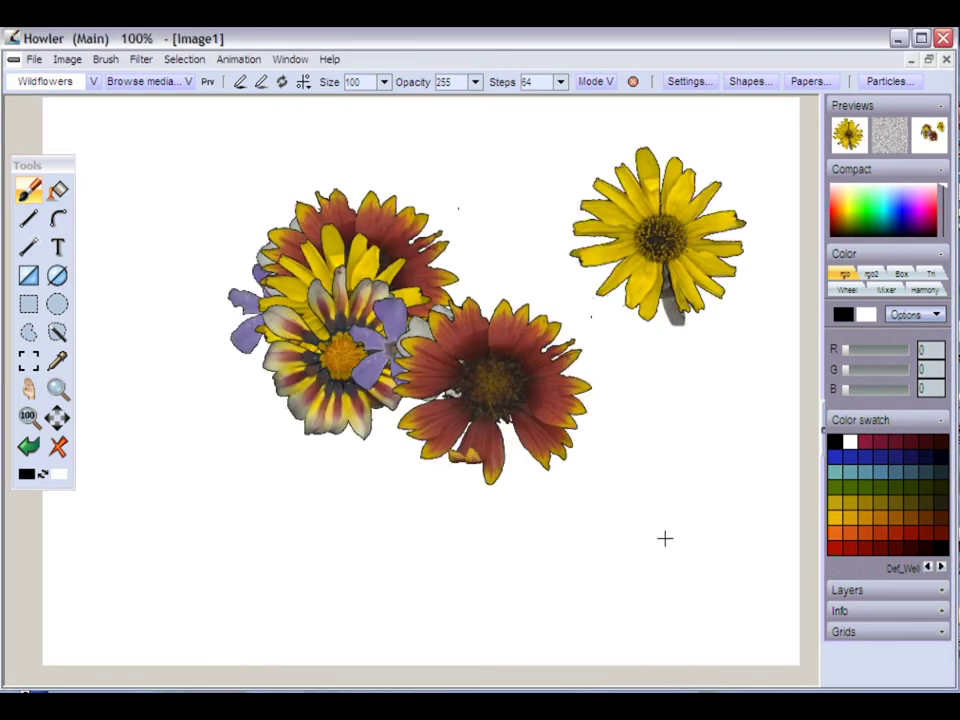
click(656, 530)
click(162, 512)
click(313, 530)
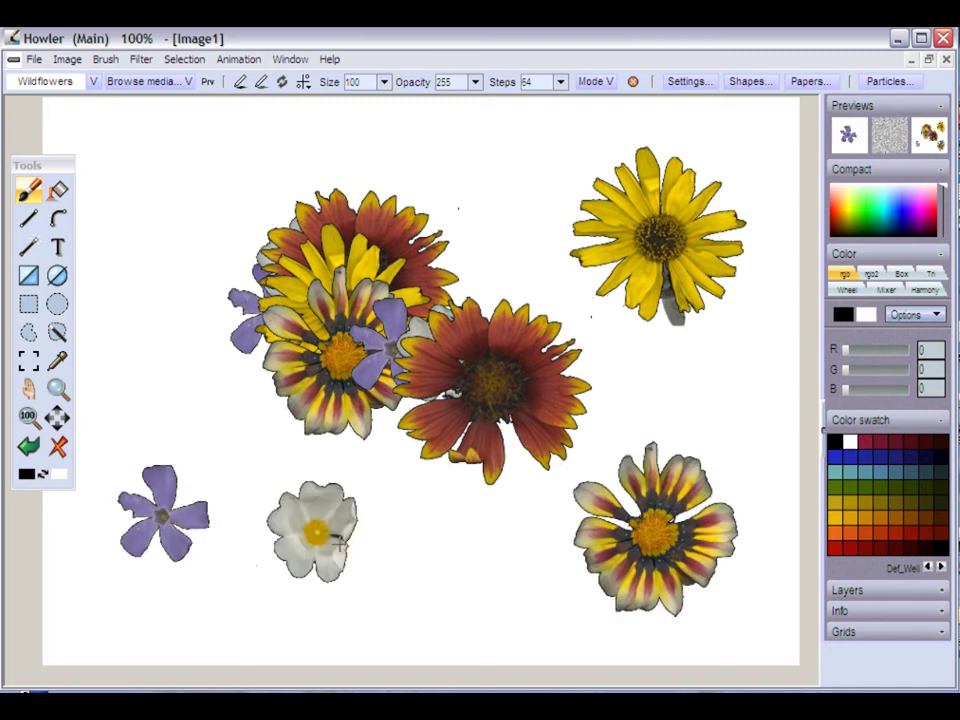
click(167, 207)
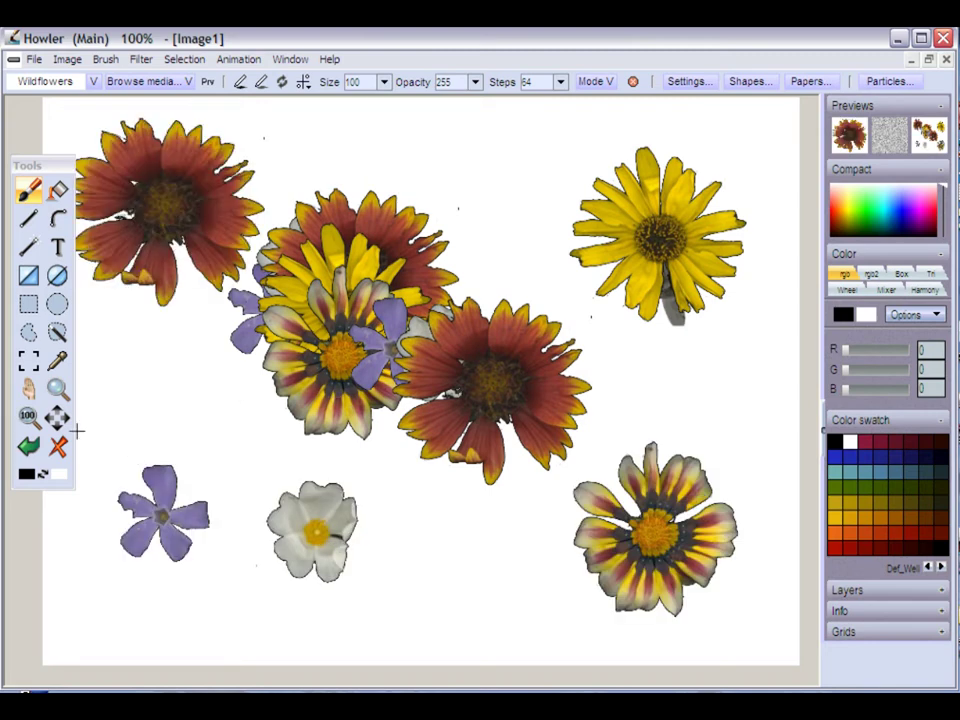
click(57, 447)
Stamp seven separate wildflowers spread across the blank white canvas
click(197, 275)
click(433, 205)
click(660, 290)
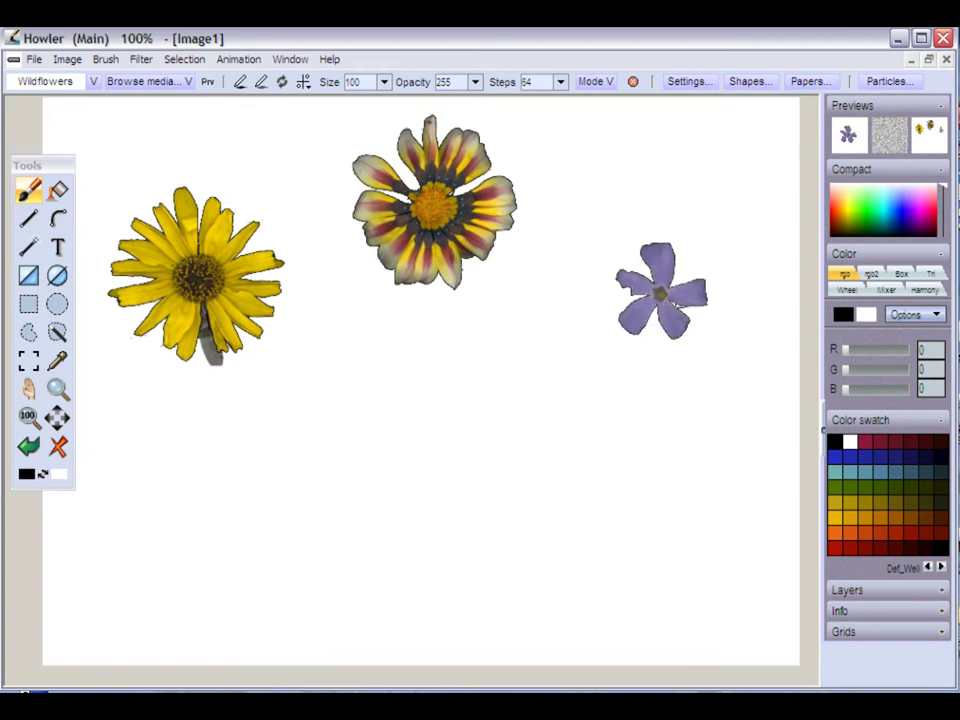
click(497, 400)
click(295, 495)
click(714, 500)
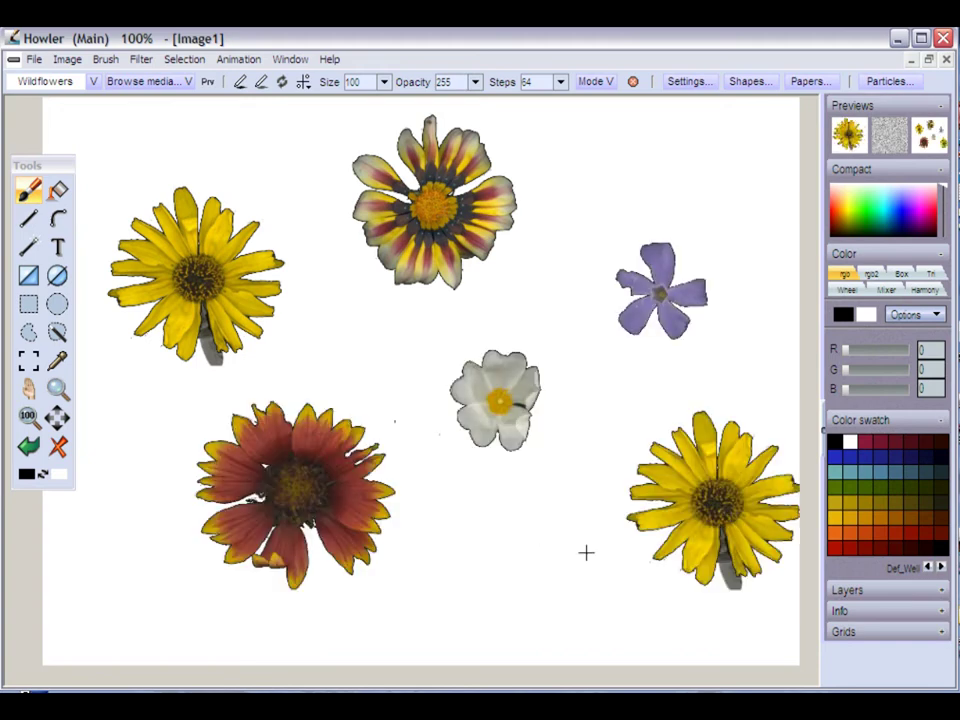
click(501, 567)
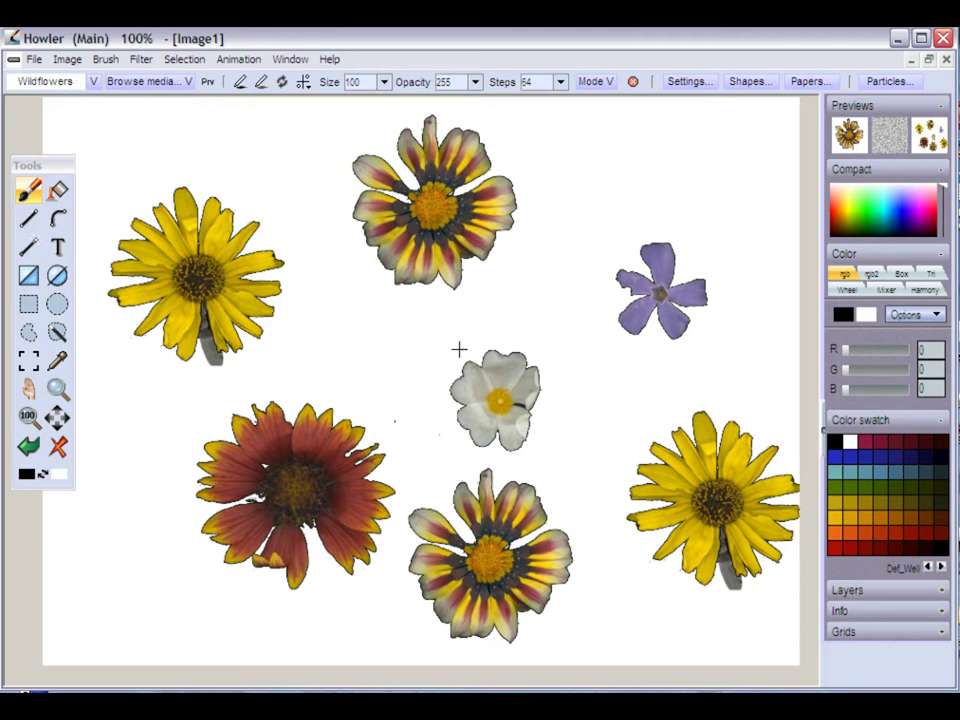
Store the flower image and enlarge its stored-image window over the upper part of the canvas
drag(30, 166, 33, 292)
click(66, 59)
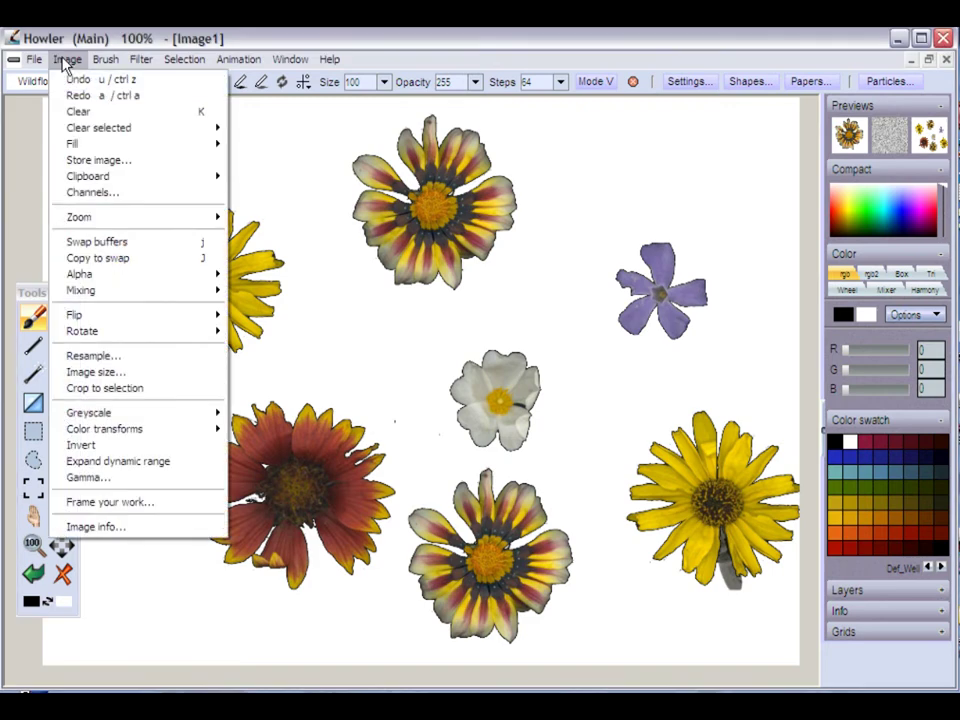
click(112, 162)
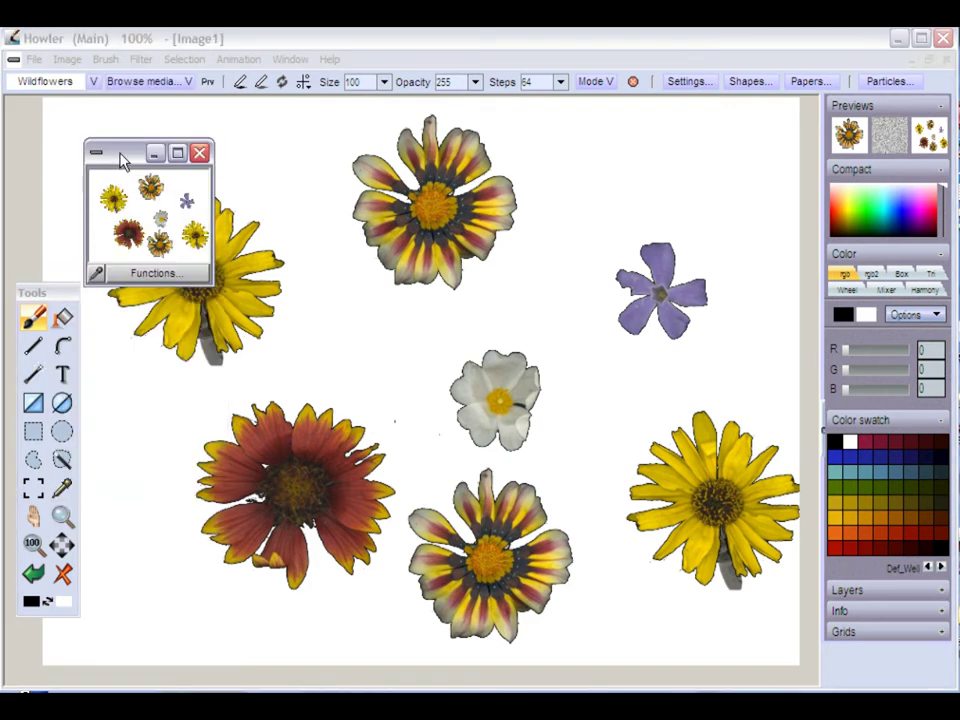
click(712, 131)
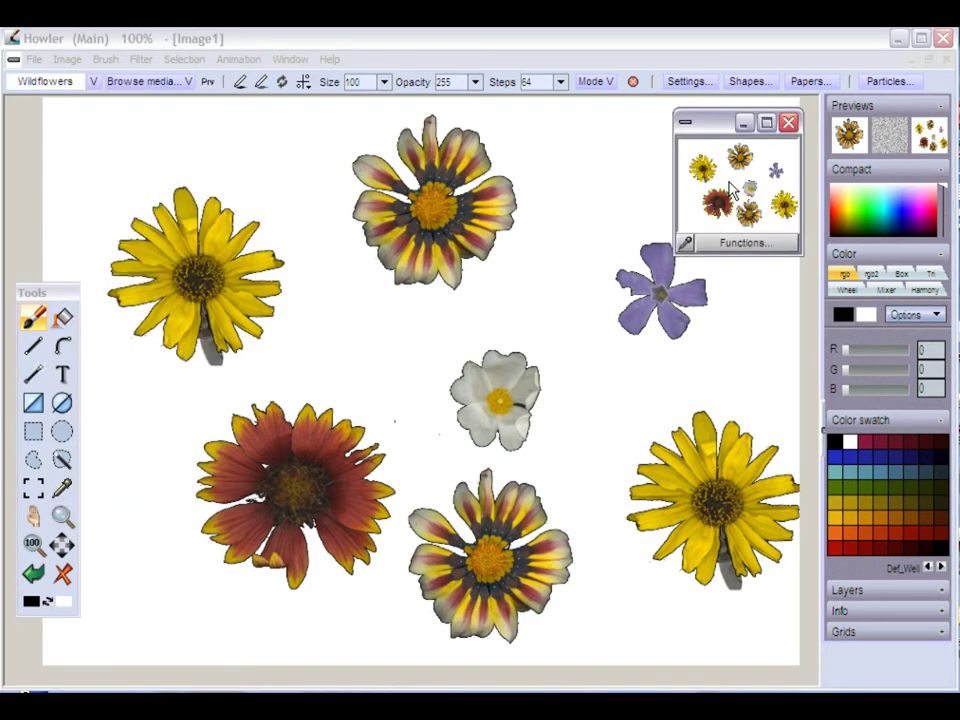
drag(715, 131, 534, 143)
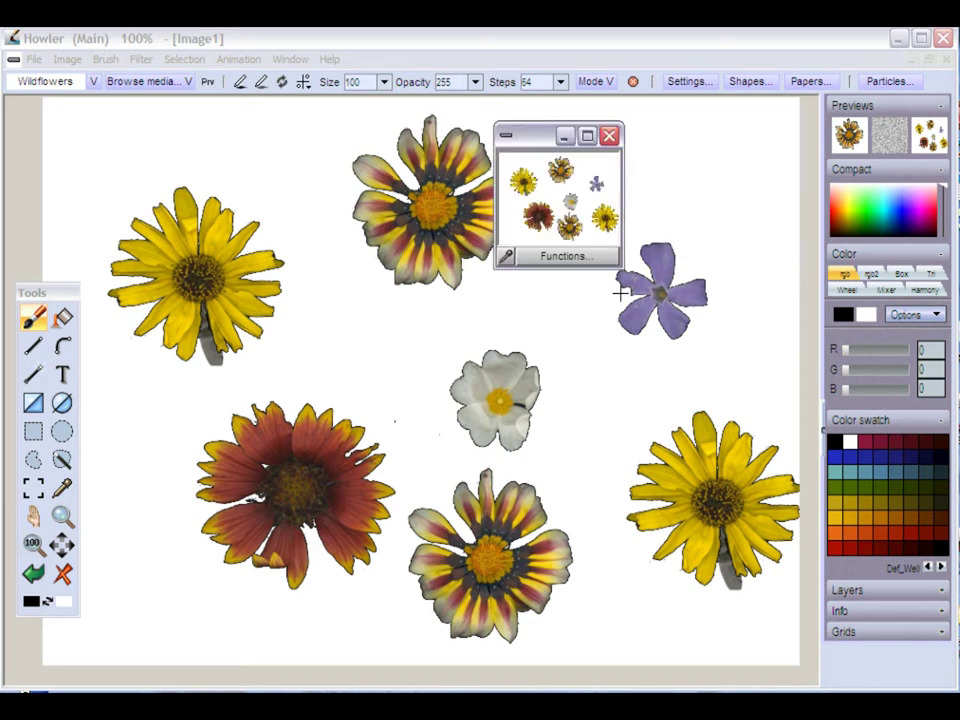
drag(621, 267, 795, 448)
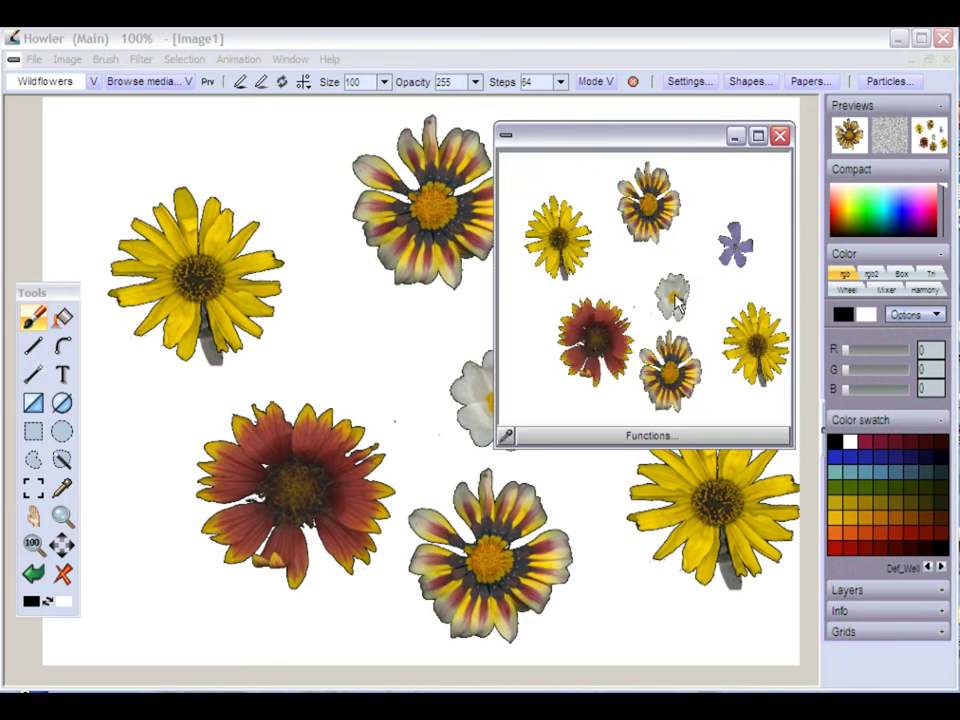
click(577, 437)
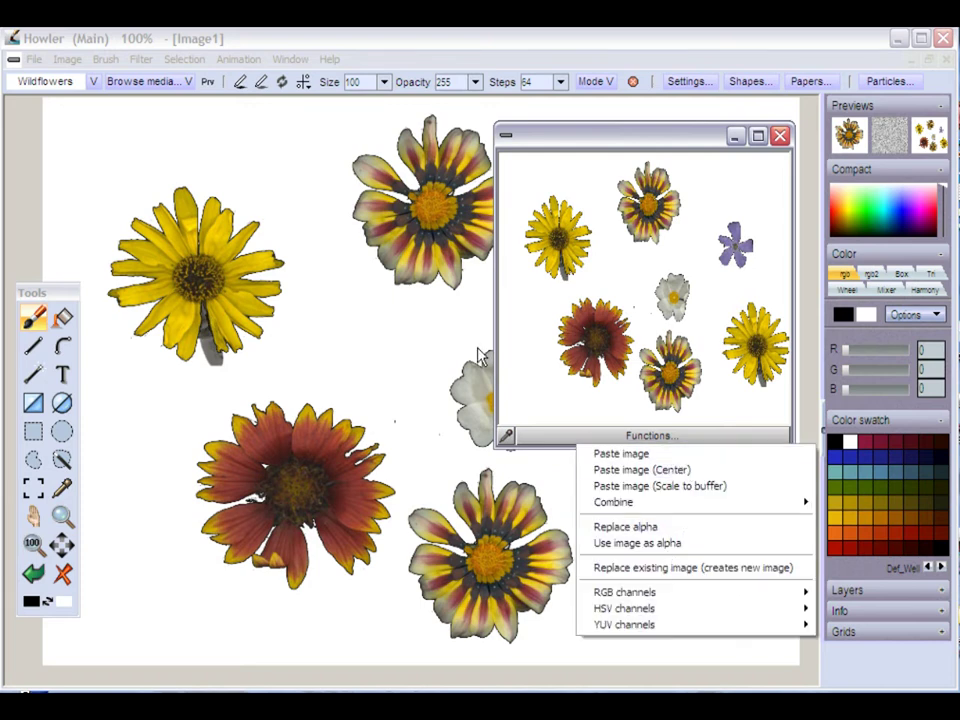
click(529, 134)
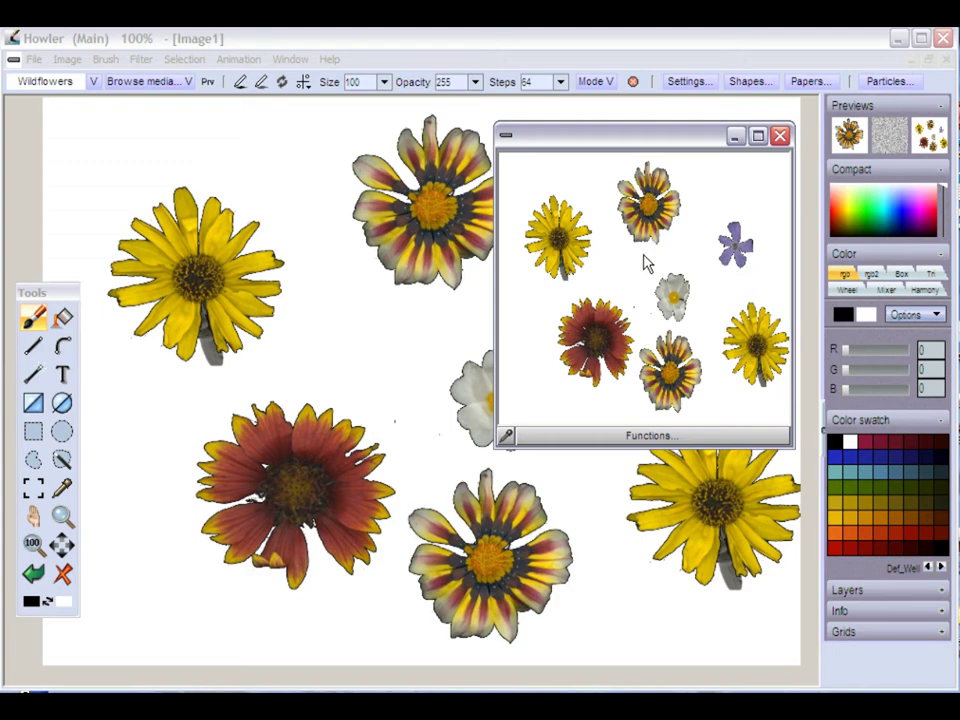
Replace the canvas content with a dense trail of overlapping wildflowers and restore the stored flower image
click(62, 575)
drag(58, 291, 52, 195)
mouse_move(187, 161)
mouse_down()
mouse_move(279, 405)
mouse_move(375, 525)
mouse_move(400, 470)
mouse_up()
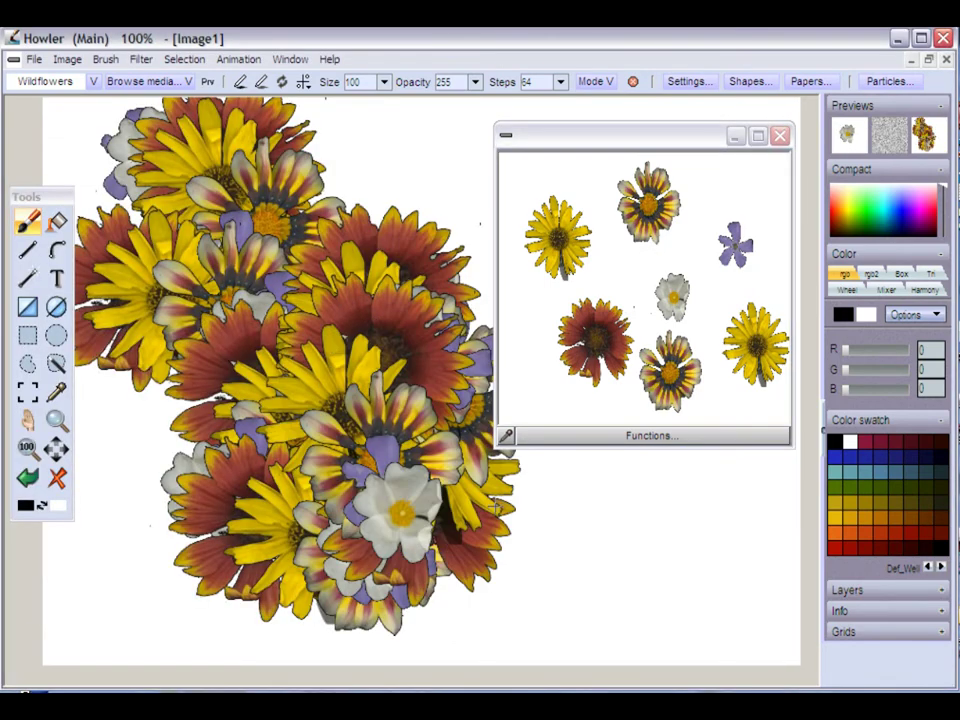
click(631, 279)
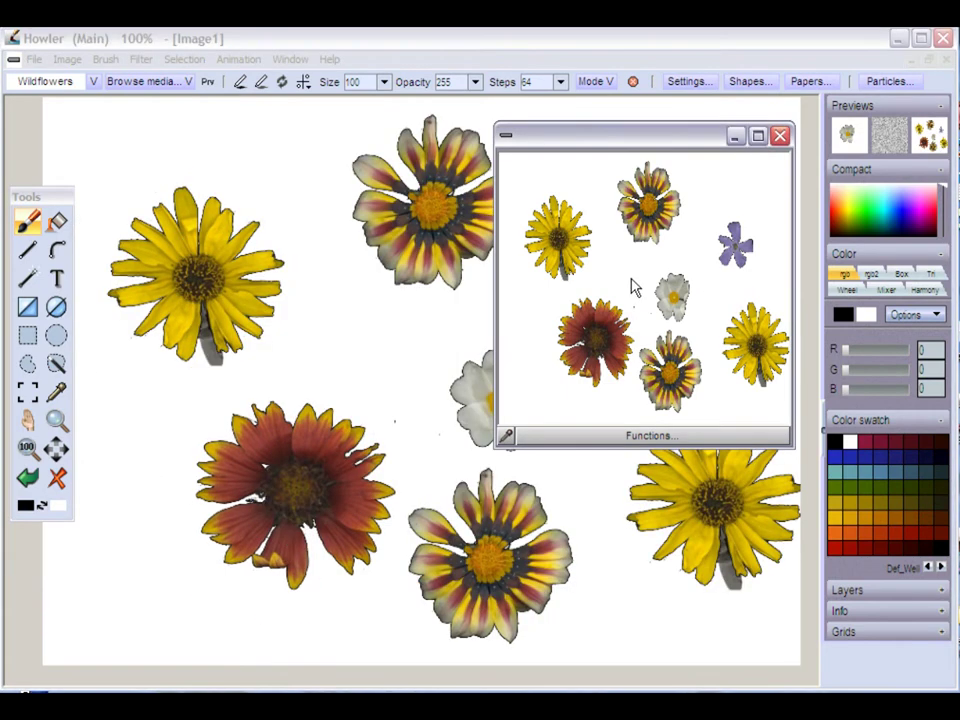
Create a new image with the 400 x 400 Square preset, discarding the current image
click(661, 445)
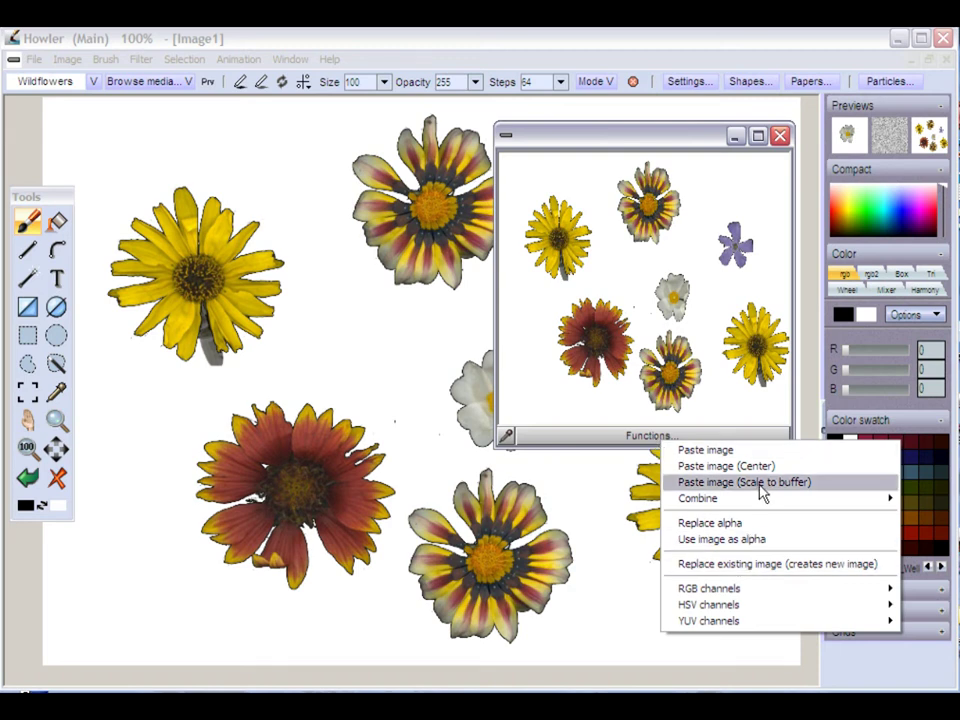
click(35, 60)
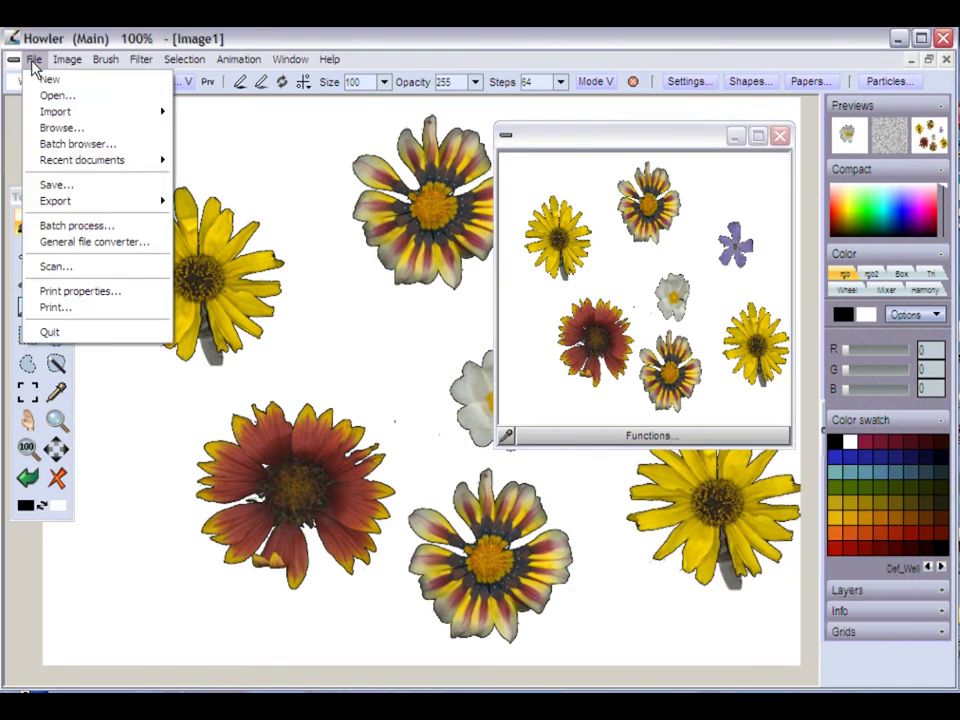
click(47, 80)
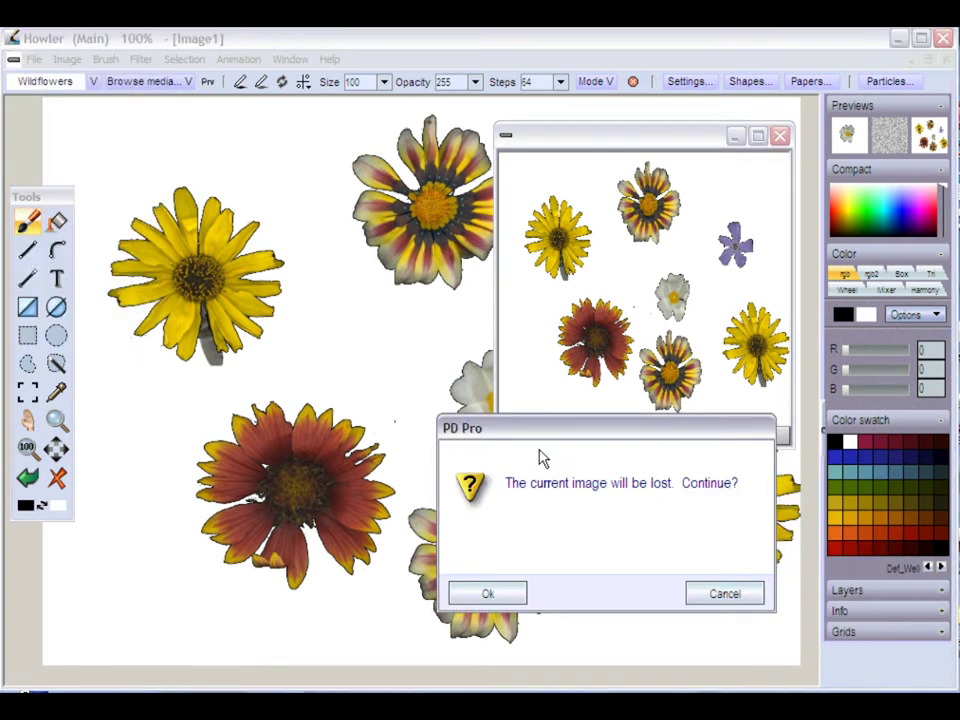
click(505, 596)
click(678, 450)
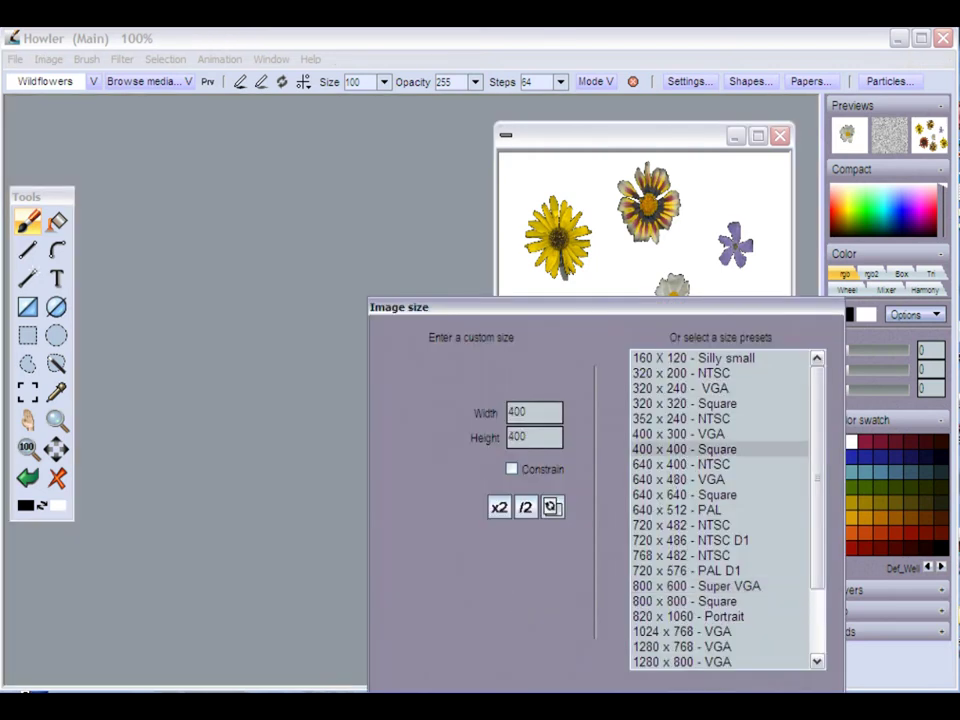
click(655, 703)
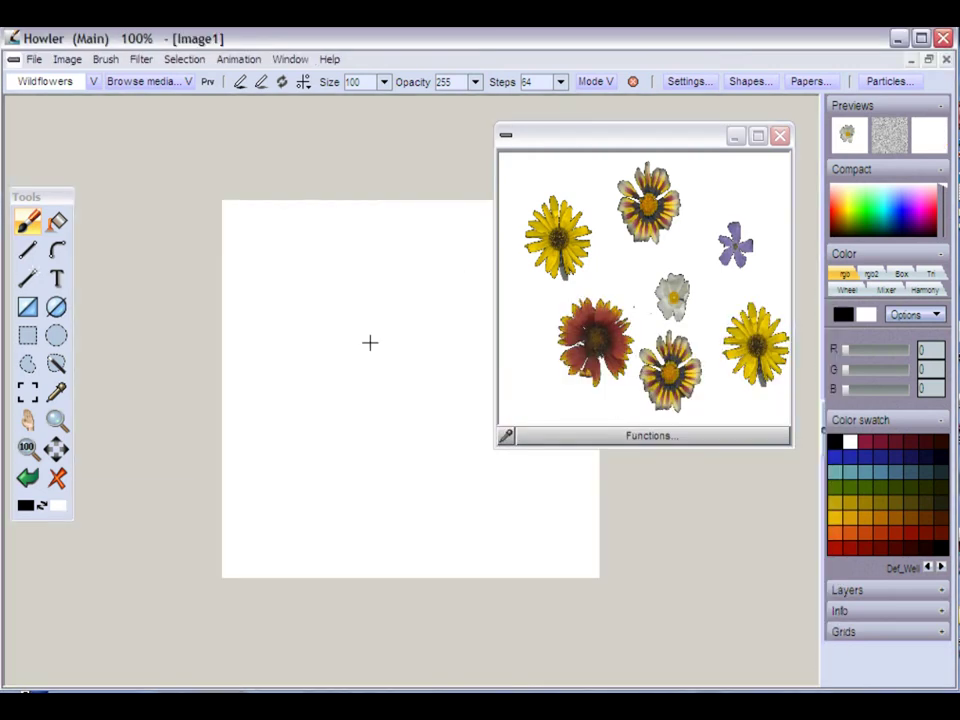
Paste the stored flower image onto the new square canvas at original size, and paste it again scaled to the buffer
click(334, 189)
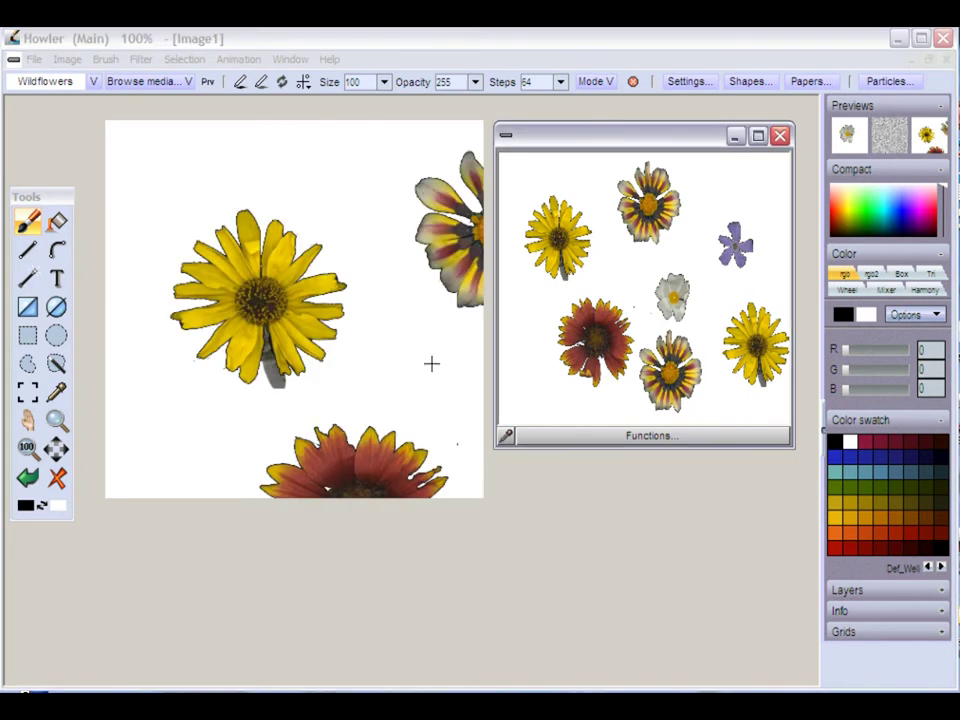
click(655, 437)
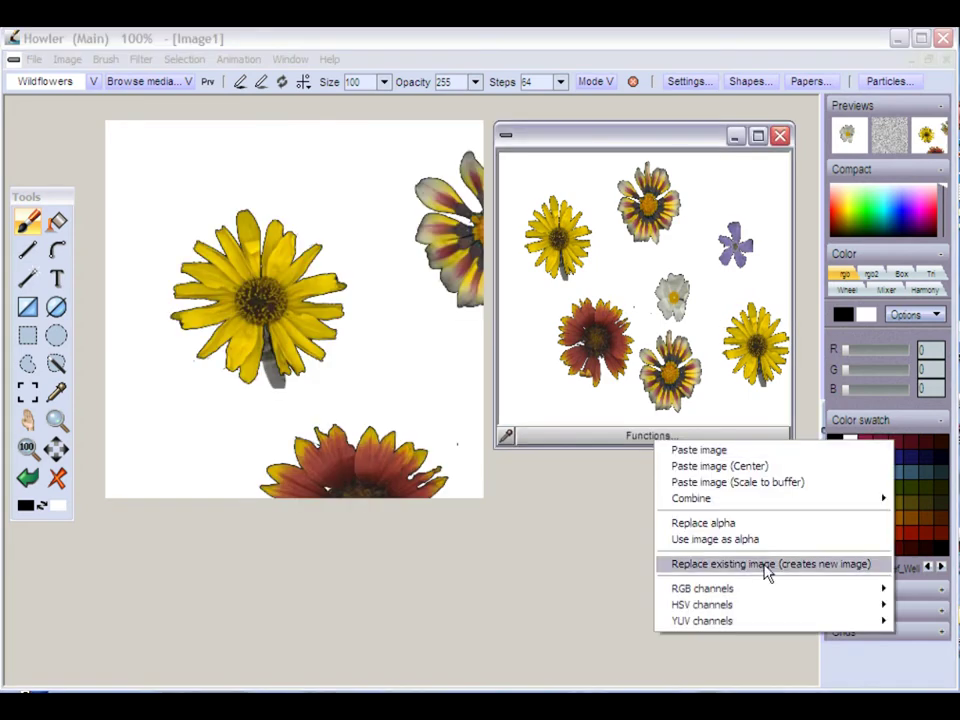
click(765, 484)
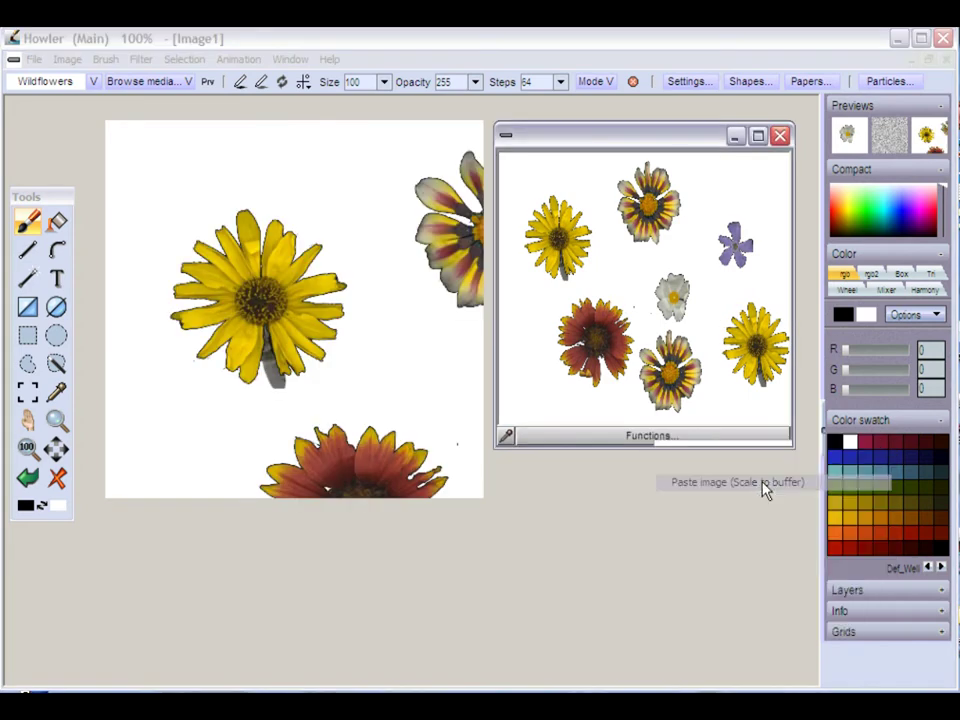
Paste the stored flower image centred on the square canvas and replace the canvas alpha with the stored one
click(630, 440)
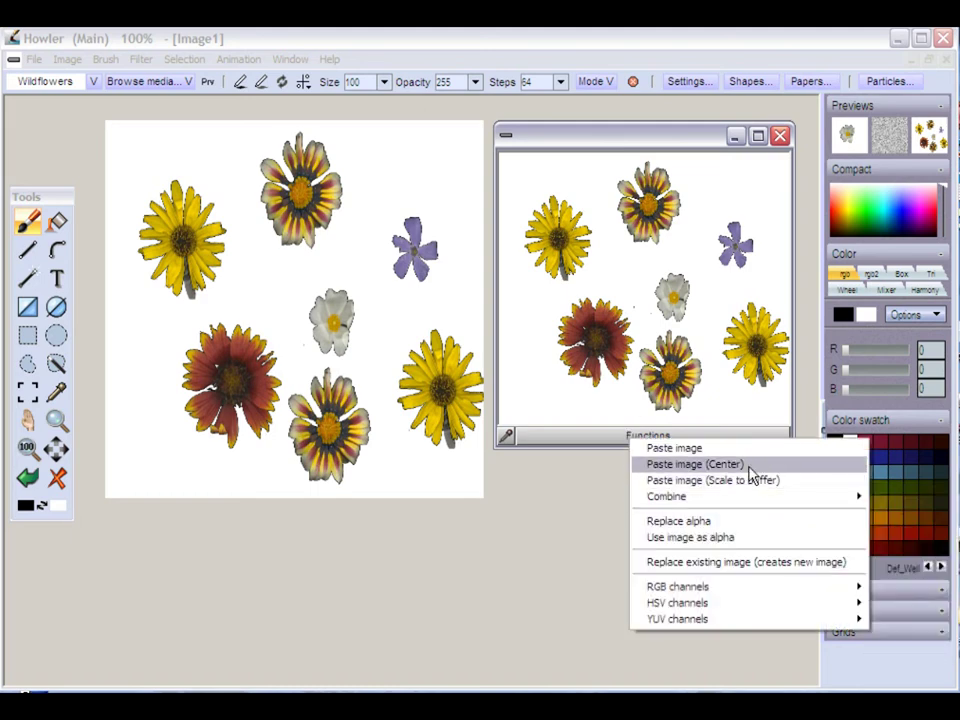
click(750, 466)
click(695, 442)
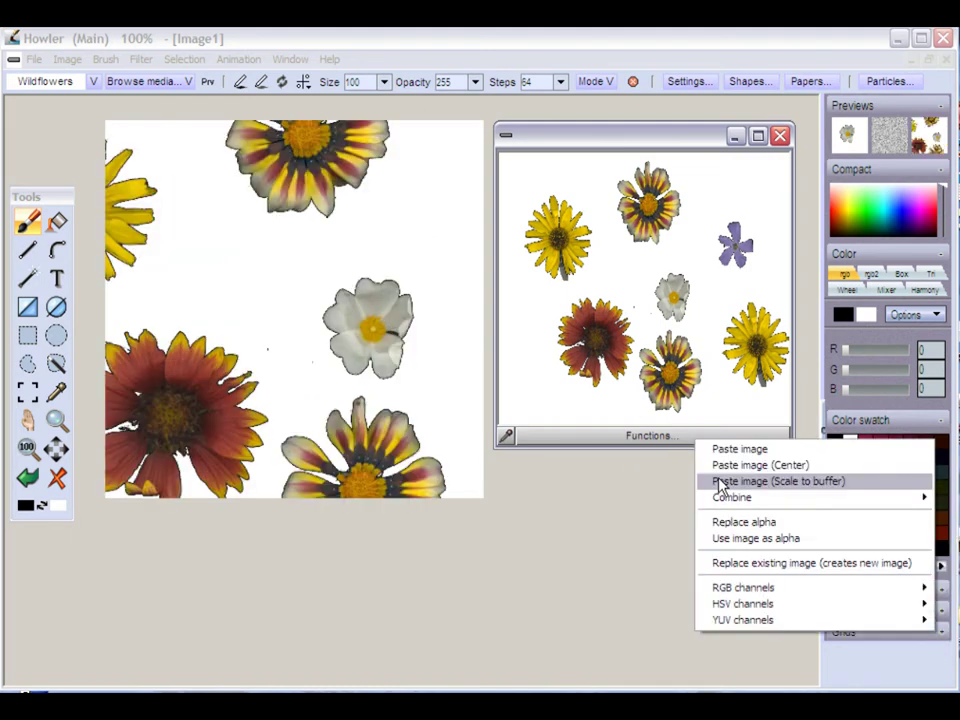
click(762, 524)
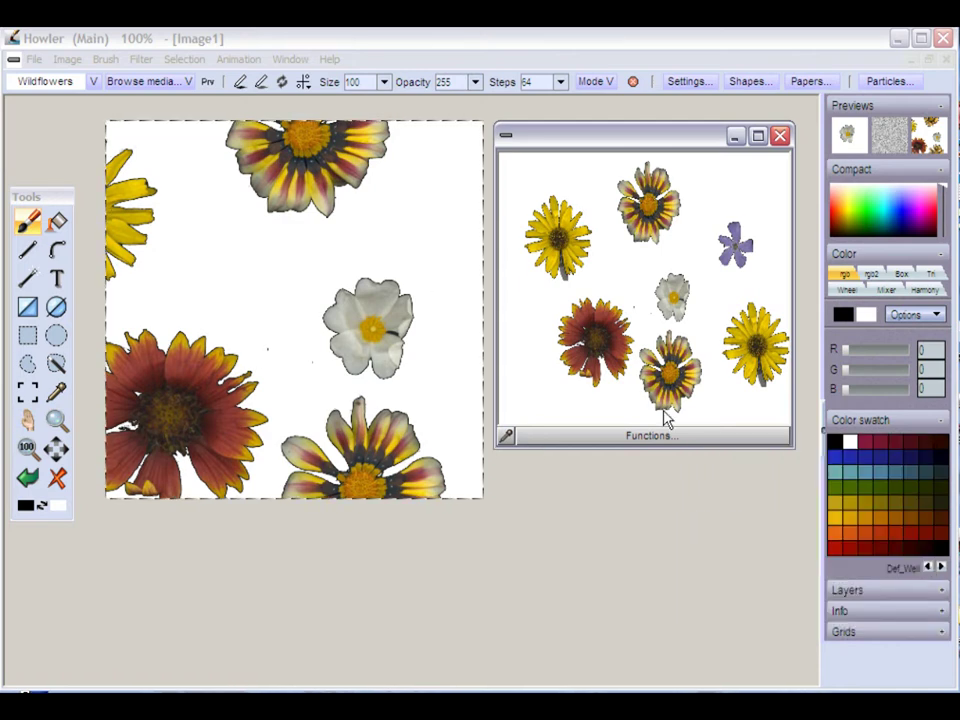
Look through the channel functions of the stored image, including RGB and YUV, and place its window beside the canvas
click(665, 440)
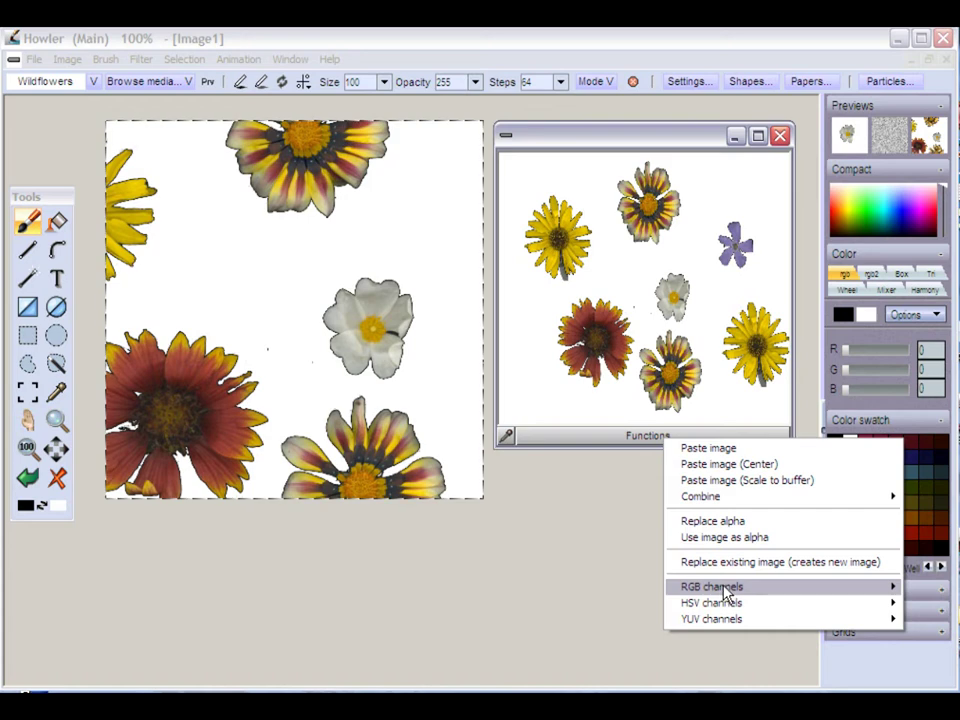
mouse_move(726, 590)
drag(553, 146, 126, 146)
click(238, 433)
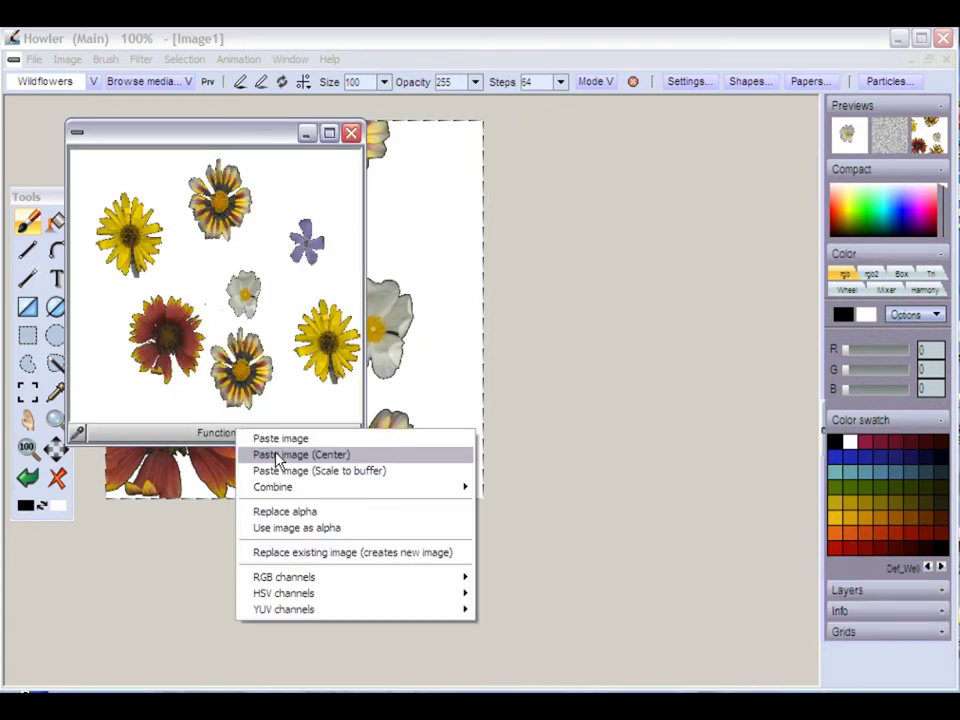
mouse_move(333, 612)
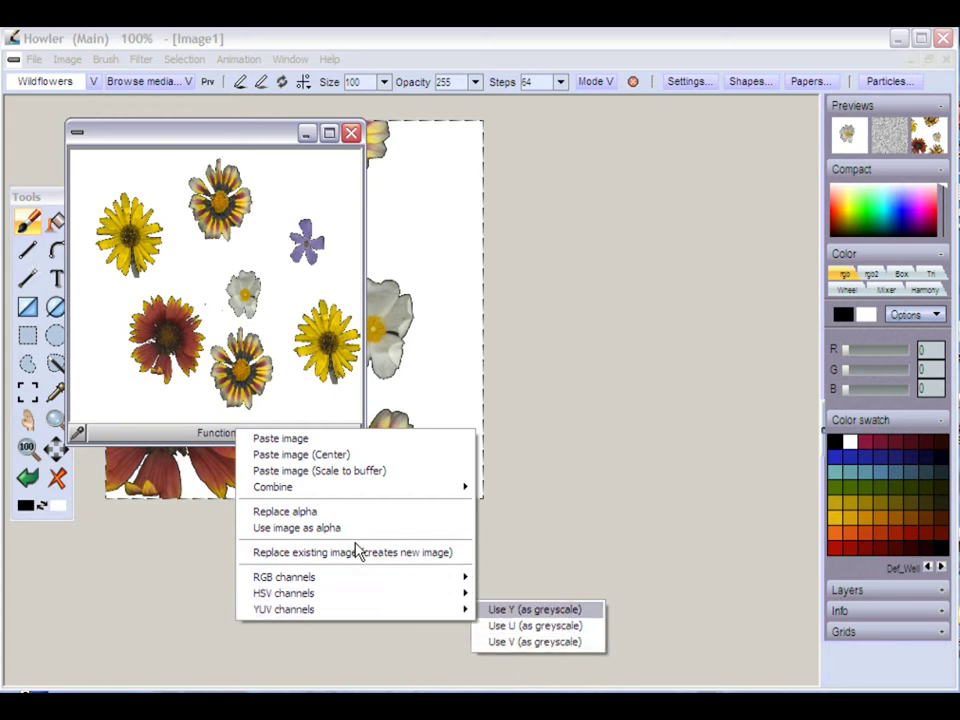
drag(253, 133, 692, 122)
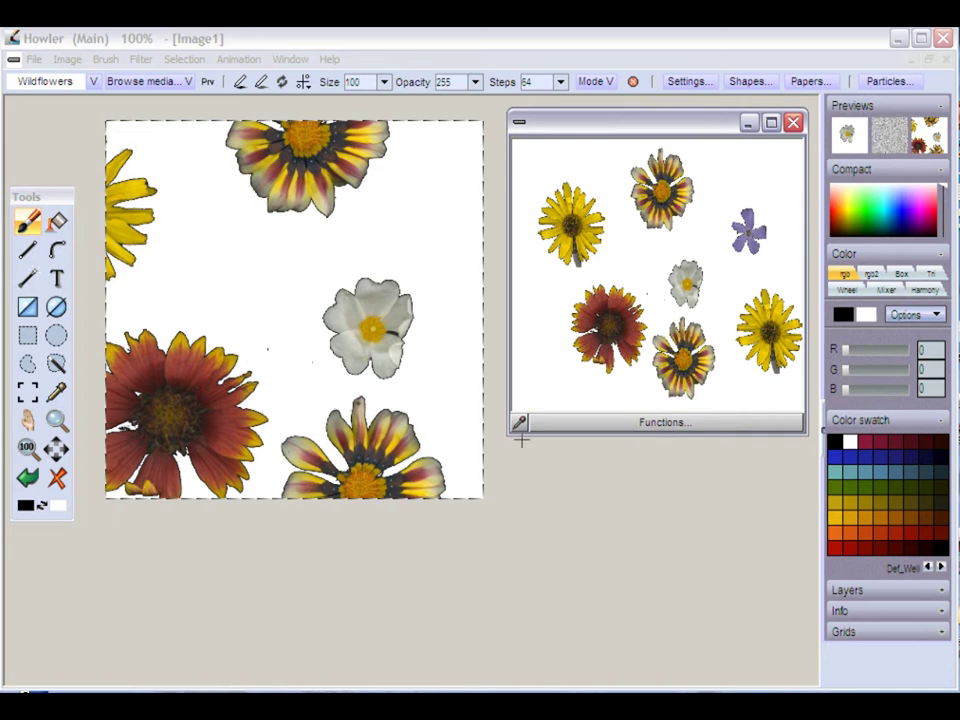
Shrink the stored flower image's window beside the canvas and choose the Large airbrush as the brush
drag(808, 436, 720, 330)
drag(619, 122, 694, 133)
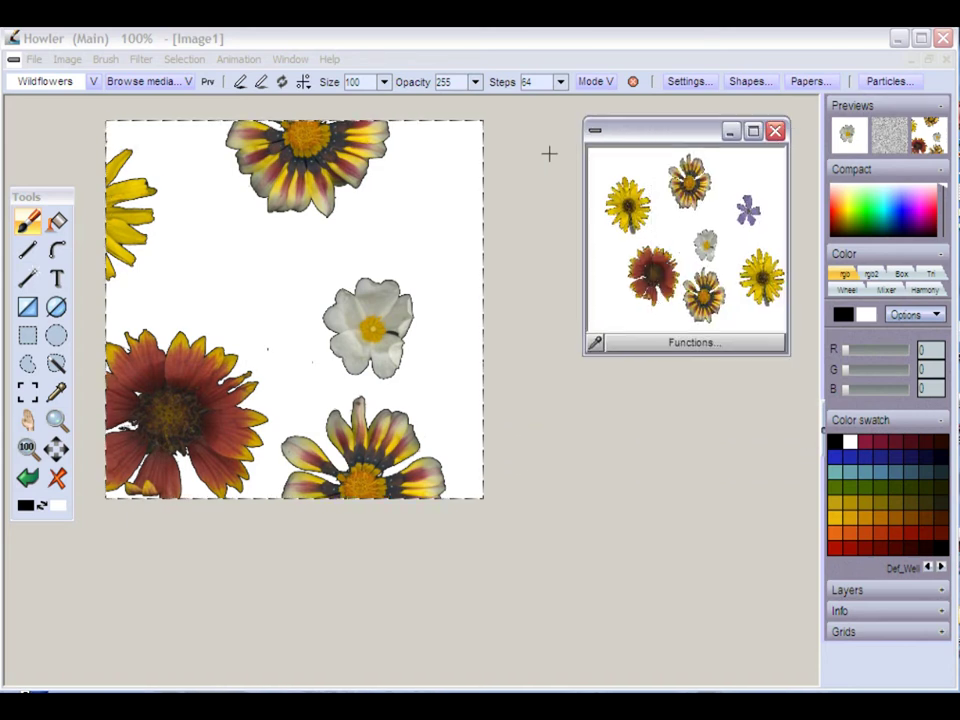
click(56, 84)
mouse_move(120, 105)
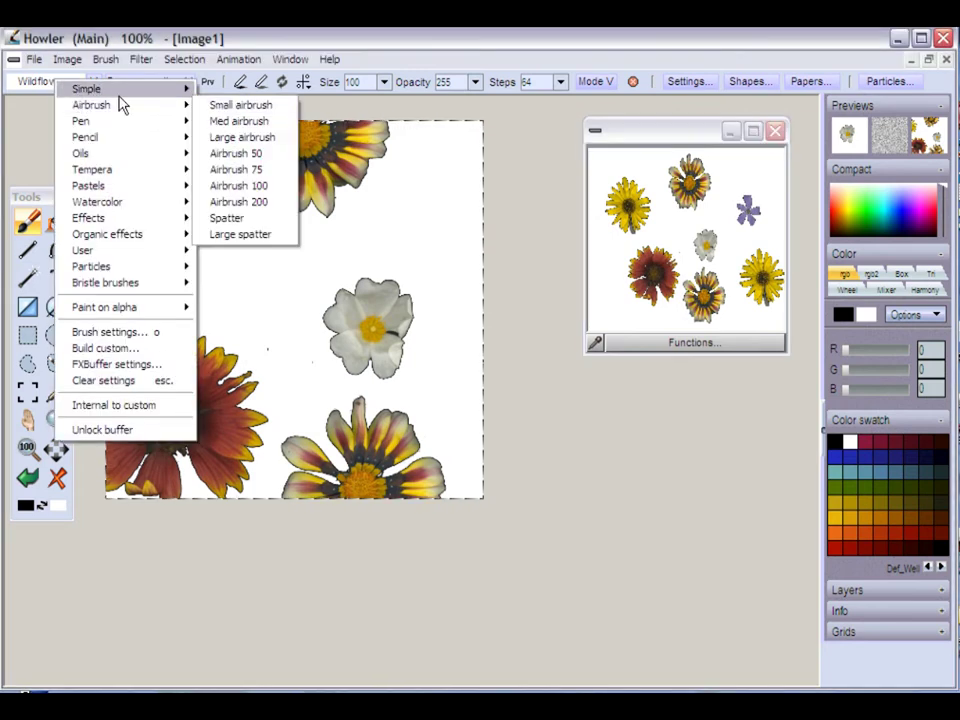
click(222, 140)
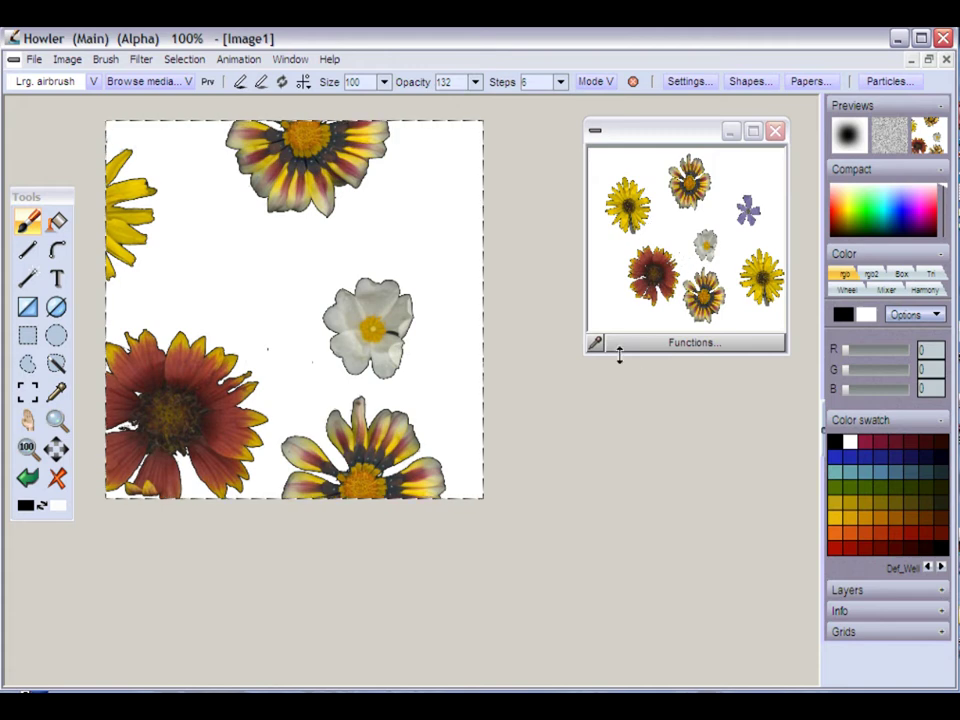
Enlarge the stored flower image's window beside the canvas and airbrush black strokes across the middle of the canvas
drag(632, 355, 630, 505)
drag(582, 321, 505, 328)
drag(656, 139, 673, 131)
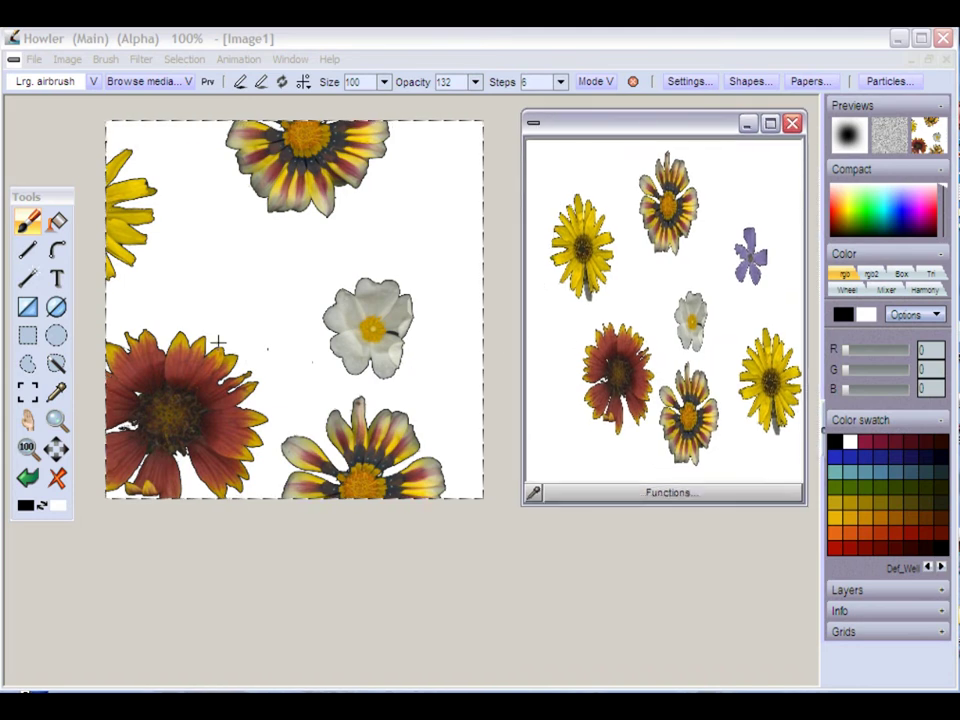
drag(192, 308, 251, 297)
drag(360, 372, 418, 405)
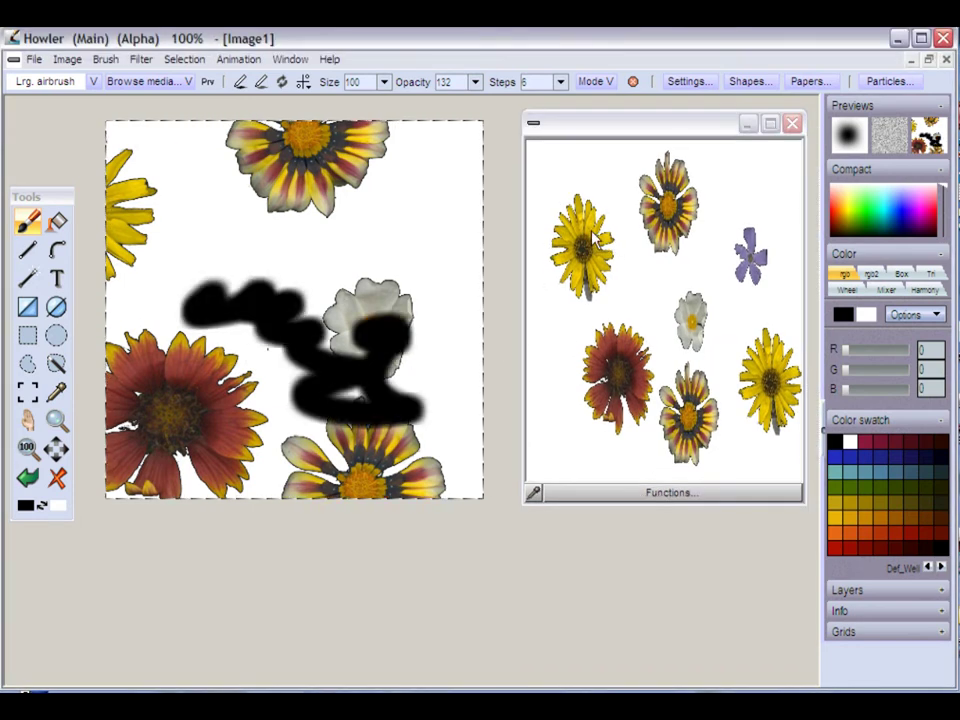
Turn on colour picking in the stored flower image, sample its flowers, and airbrush dark yellow strokes above the black ones
click(533, 495)
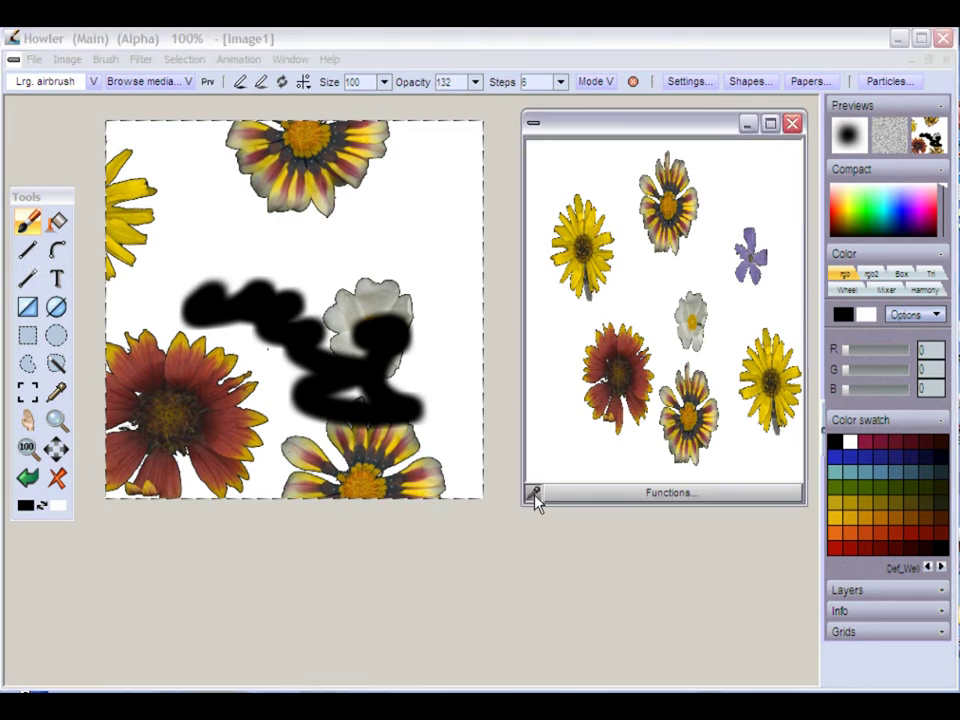
click(600, 278)
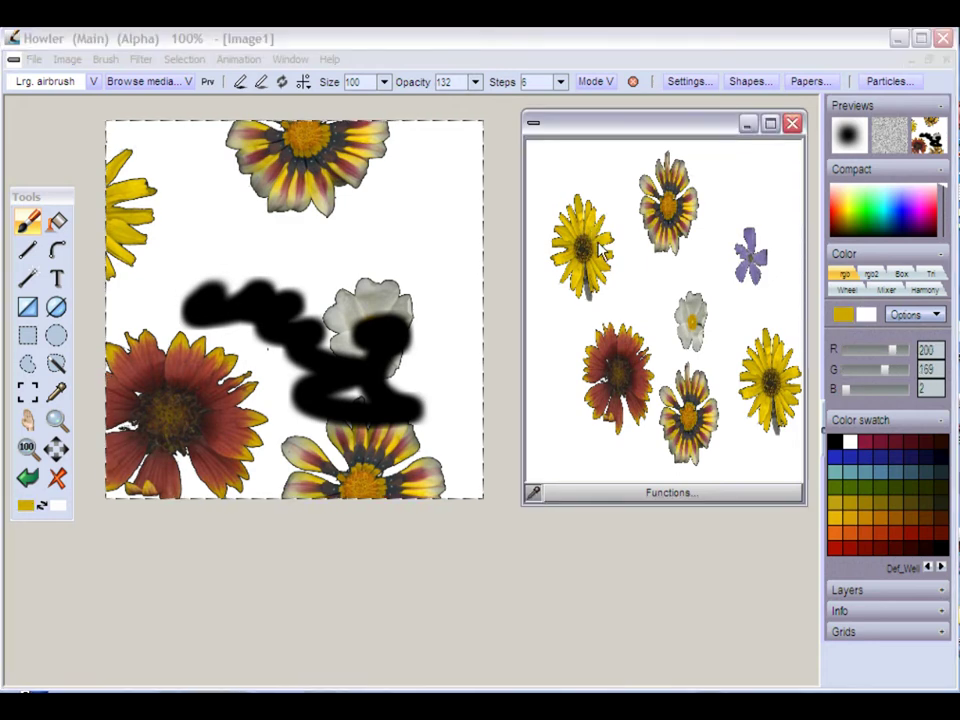
drag(600, 278, 669, 213)
click(617, 364)
click(765, 386)
mouse_move(289, 250)
mouse_down()
mouse_move(300, 285)
mouse_move(360, 345)
mouse_up()
Sample grey-violet (111, 108, 121) and red-brown (144, 62, 52) from the stored flowers and airbrush a stroke in each beside the yellow one
click(565, 202)
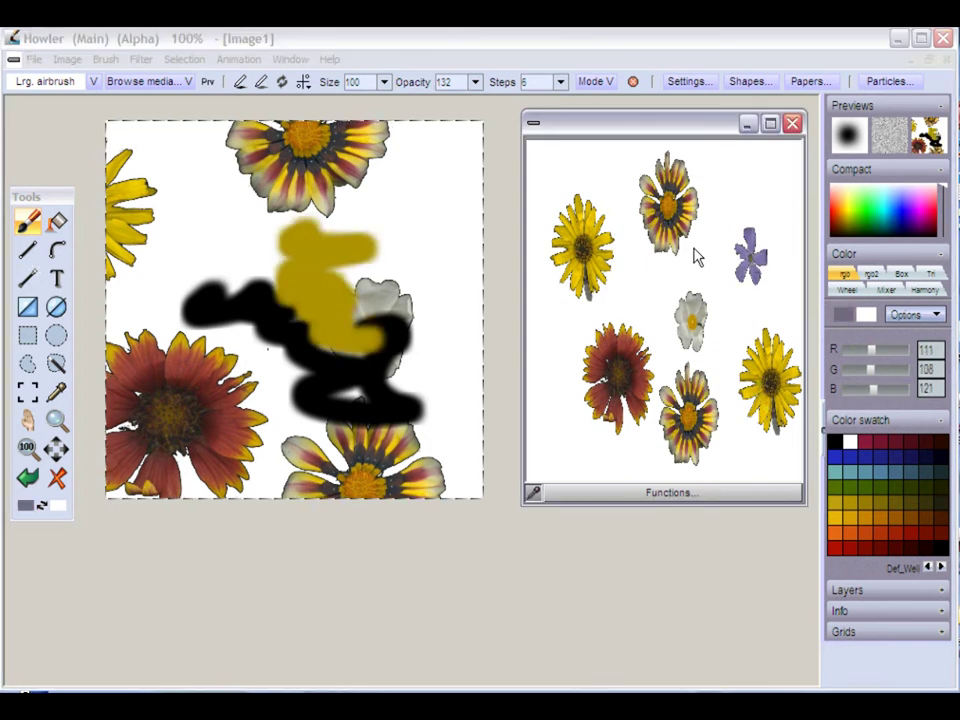
click(398, 248)
click(615, 372)
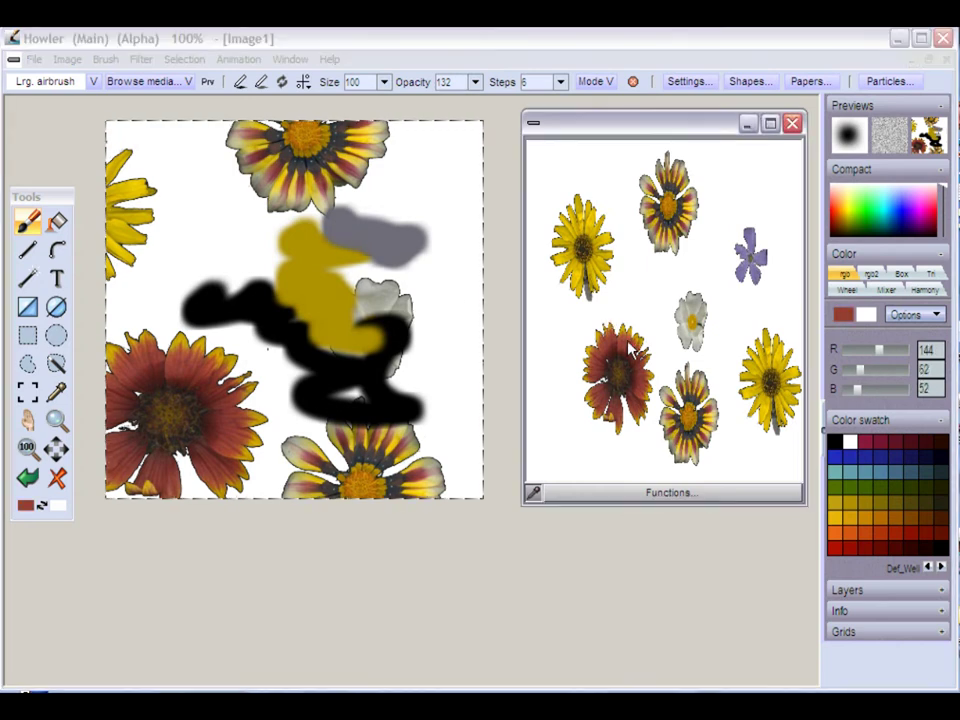
drag(372, 278, 389, 234)
mouse_move(626, 127)
mouse_down()
mouse_move(595, 125)
mouse_move(615, 133)
mouse_up()
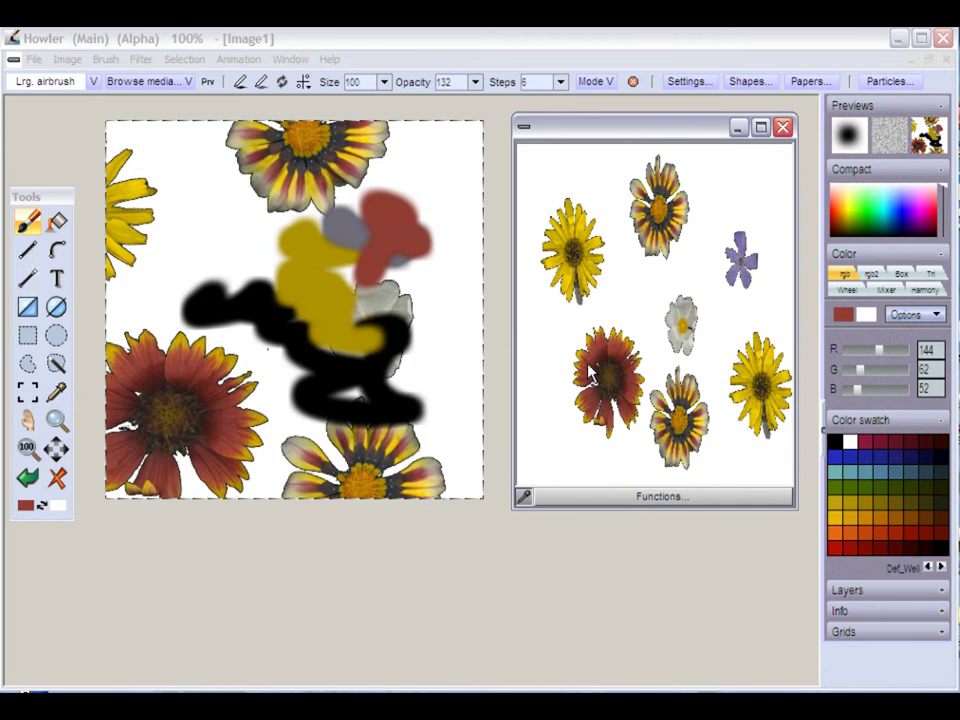
Examine the file import options, including the one that loads an image file to a stored image
click(38, 61)
mouse_move(46, 116)
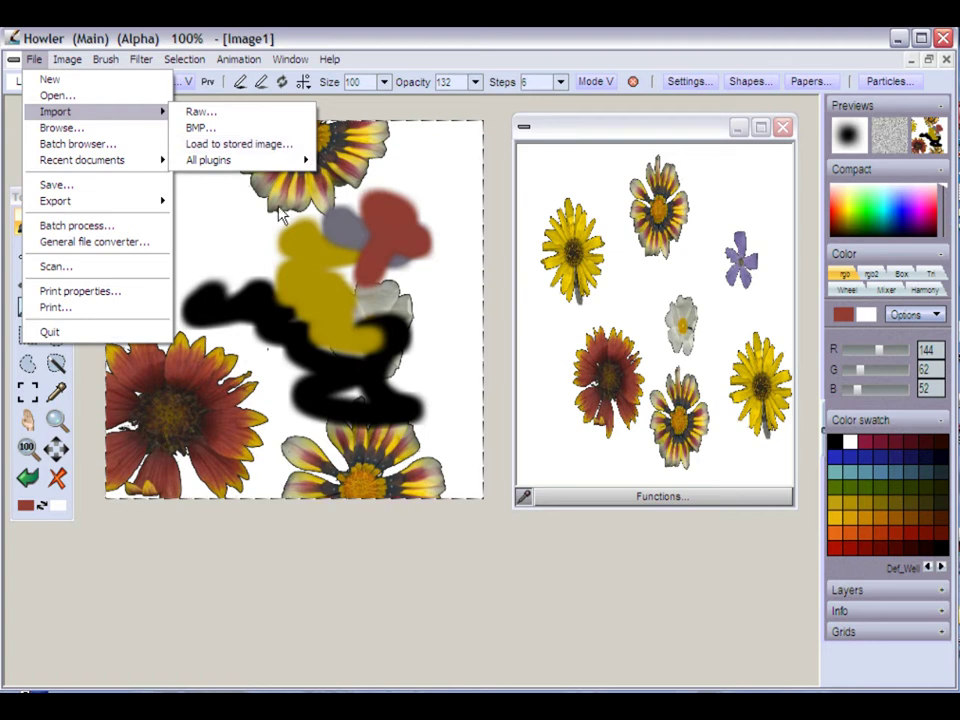
key(Right)
key(Left)
key(Left)
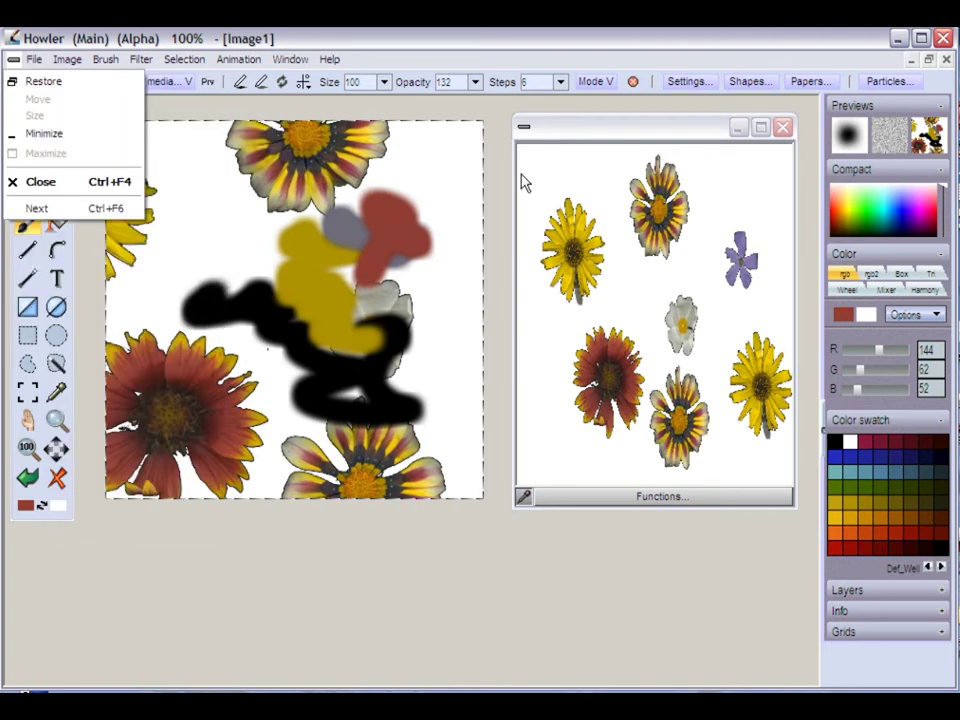
key(Escape)
Shrink the stored flower image's window at the workspace's lower corner and store the painted canvas as a second image placed above it
drag(644, 128, 650, 263)
drag(521, 250, 649, 490)
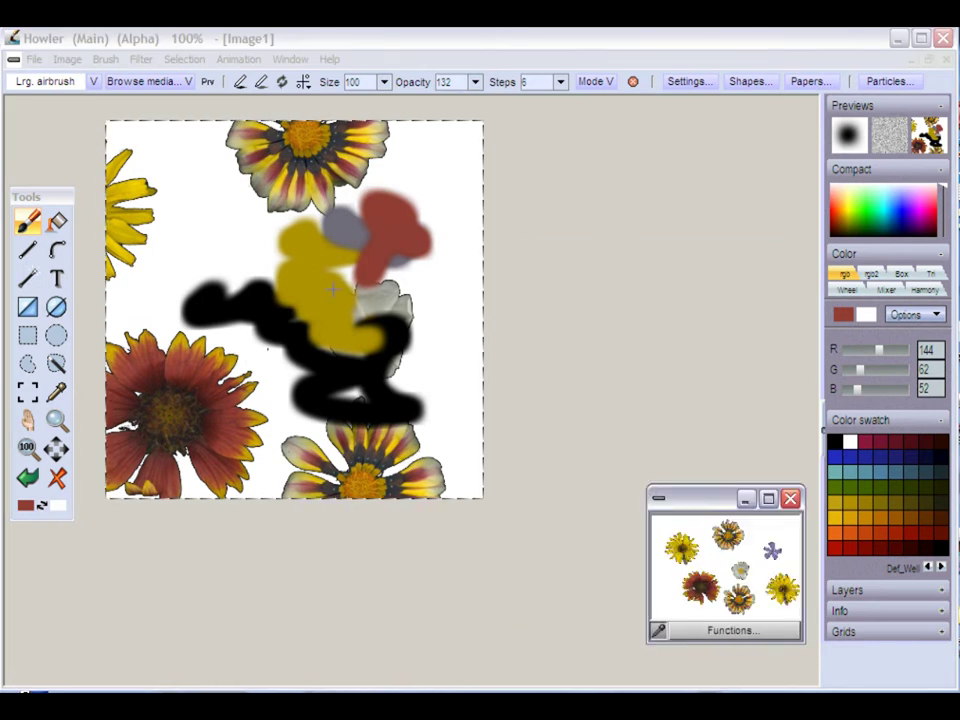
click(67, 59)
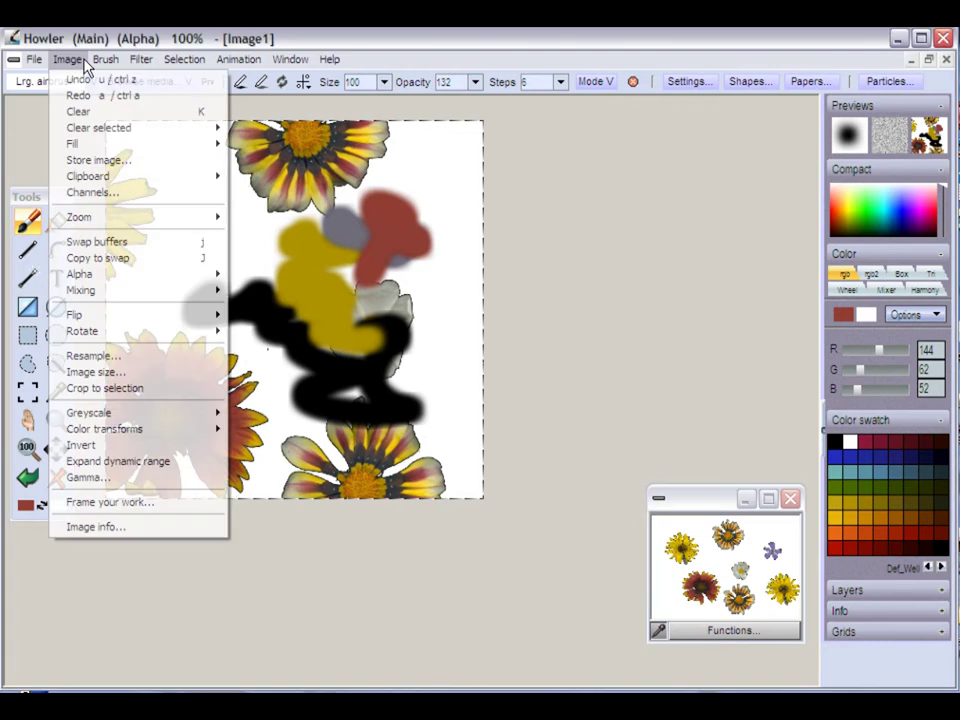
click(97, 166)
drag(168, 215, 707, 150)
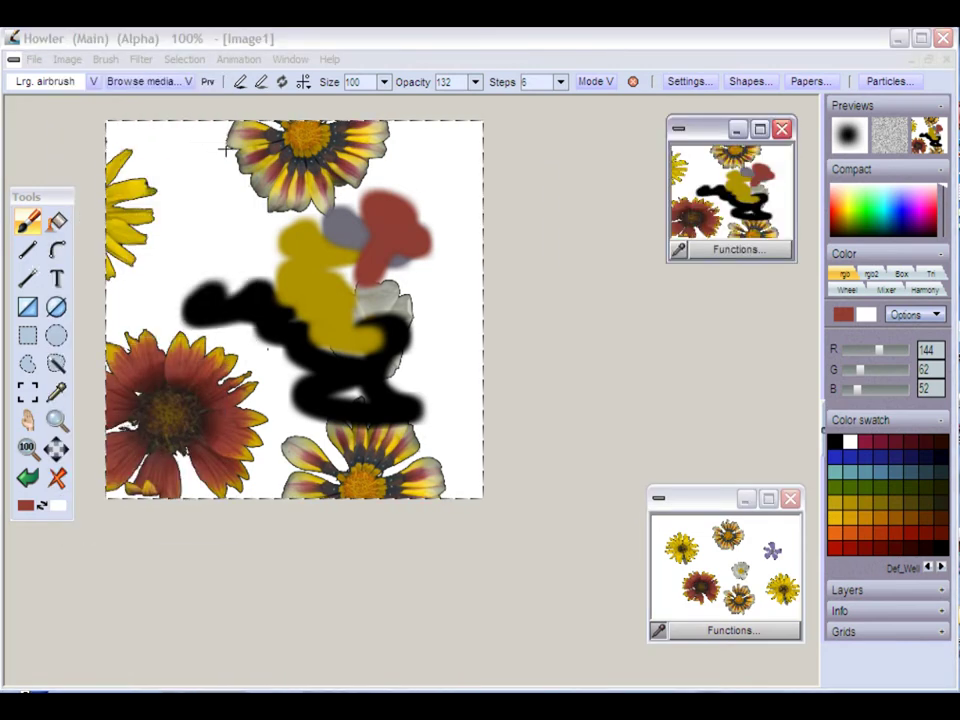
Pick white from the stored flower image and clear the canvas alpha
click(700, 573)
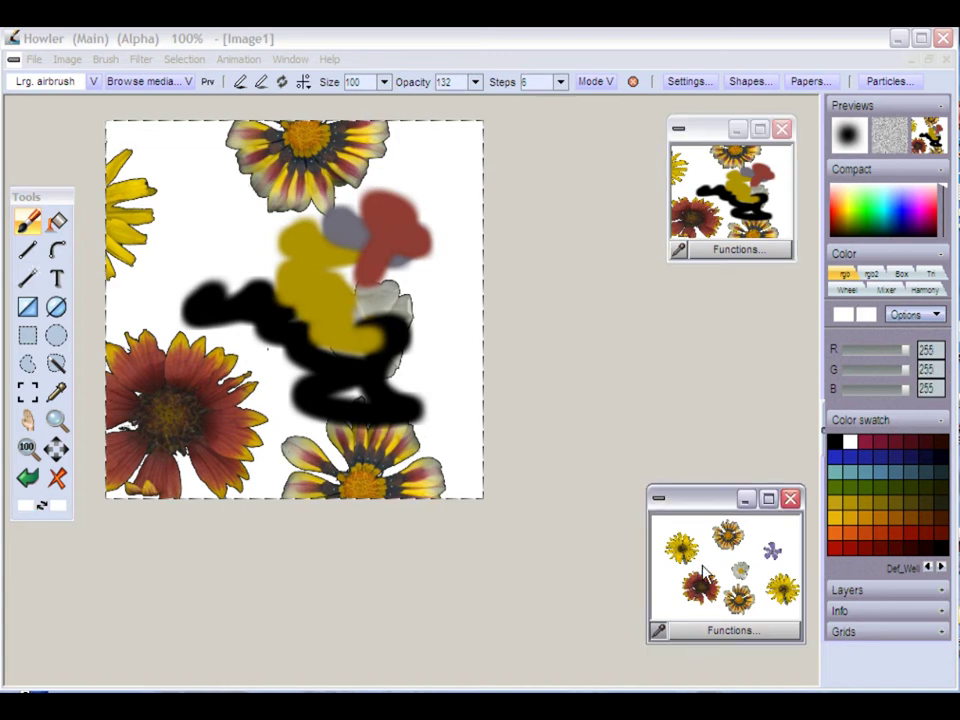
click(184, 59)
click(195, 88)
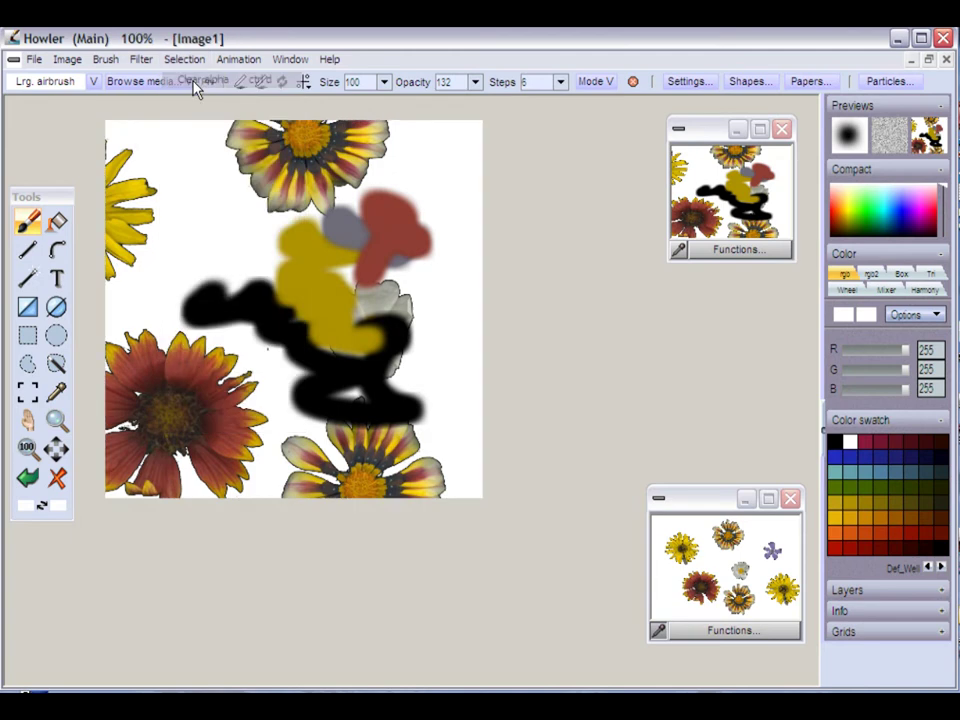
Try airbrushing strokes in tan (175, 131, 68) picked from the stored flower image, undo them, and turn off its colour picking
click(731, 539)
mouse_move(311, 263)
mouse_down()
mouse_move(290, 307)
mouse_move(200, 290)
mouse_move(375, 360)
mouse_move(300, 280)
mouse_up()
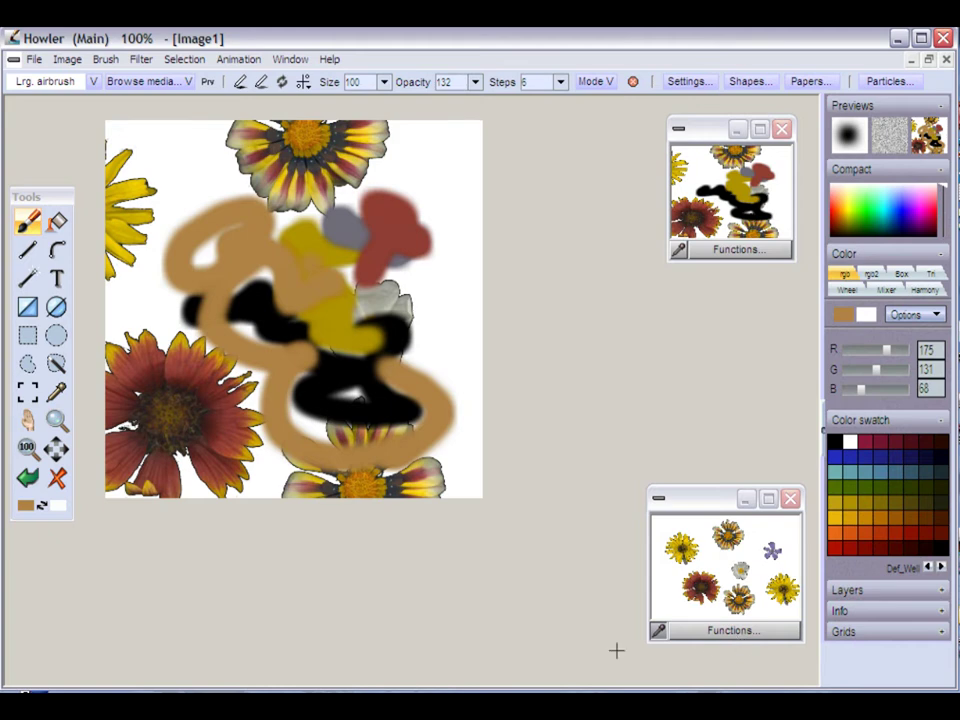
click(660, 633)
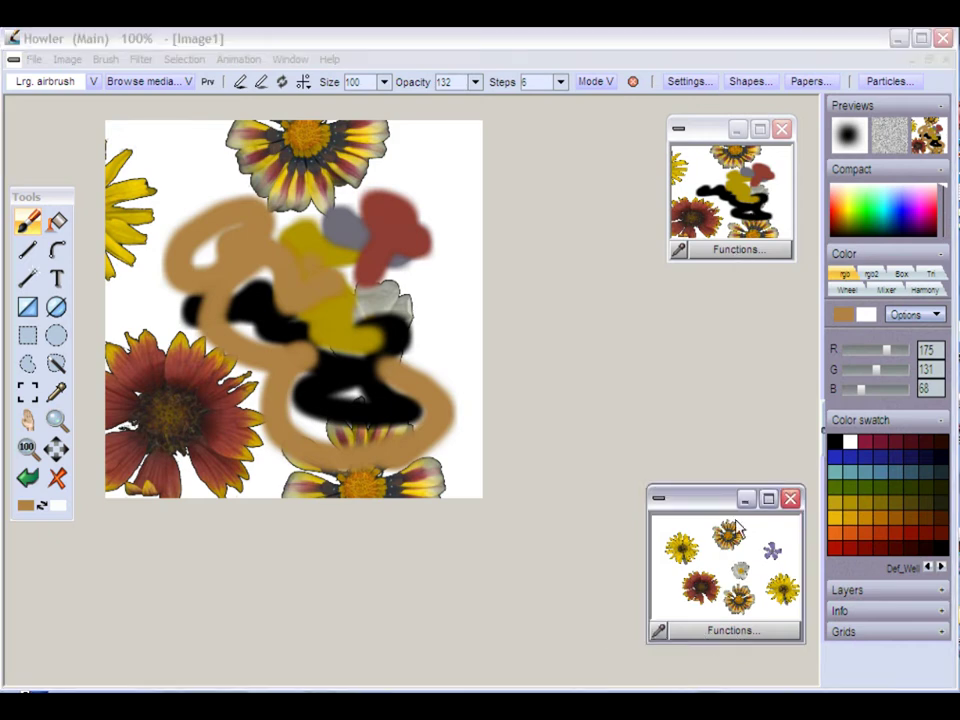
key(ctrl+z)
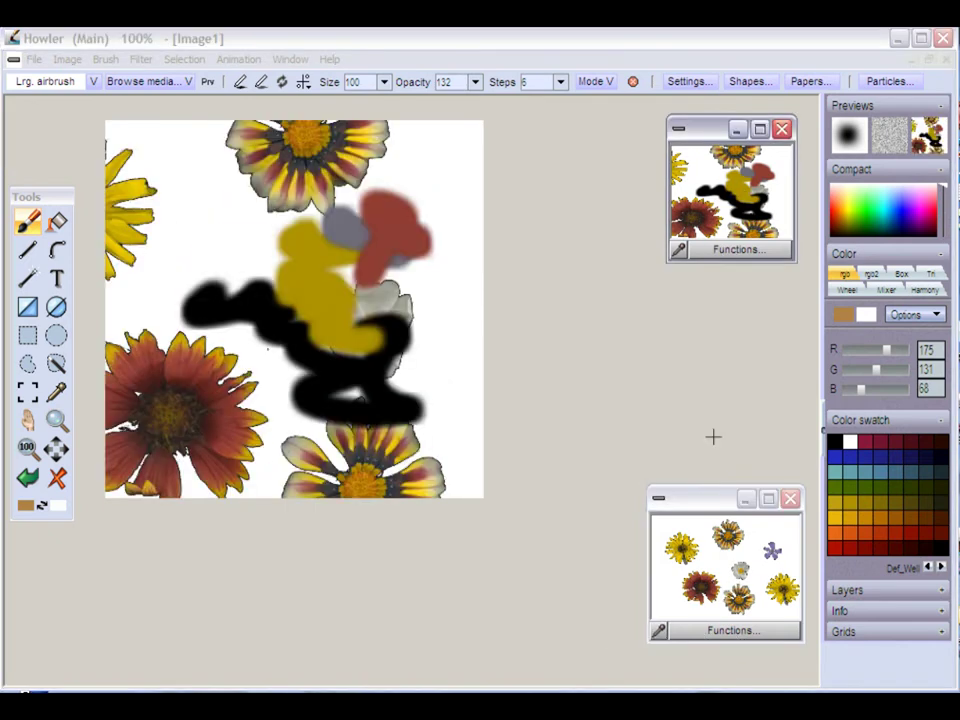
Restore the stored flower image and the stored painted image onto the canvas in turn, several times
click(737, 574)
click(731, 193)
click(735, 568)
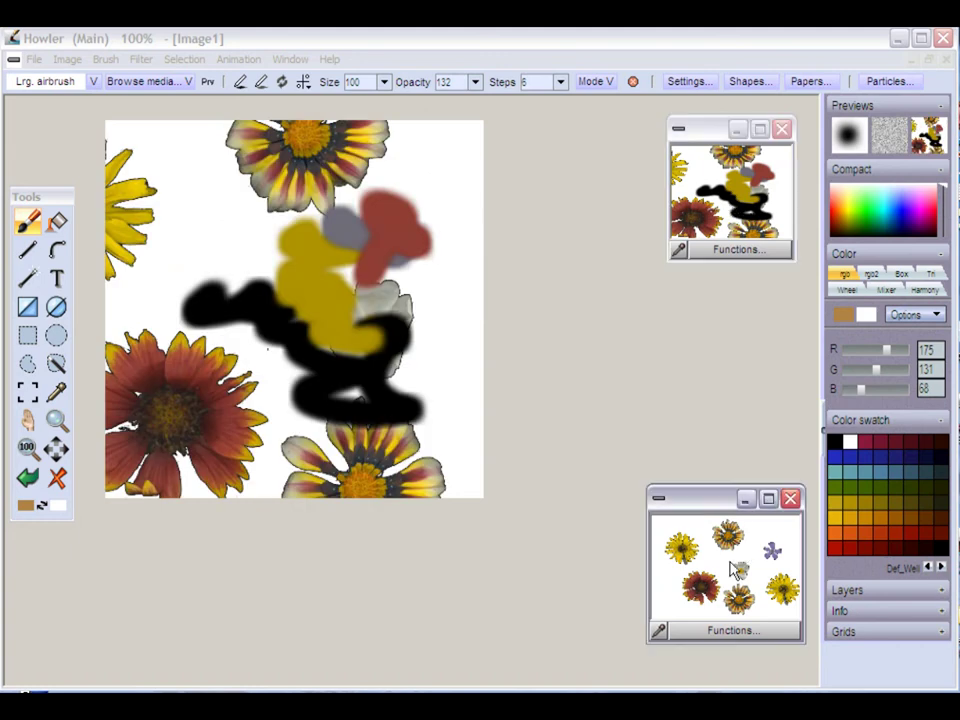
click(728, 564)
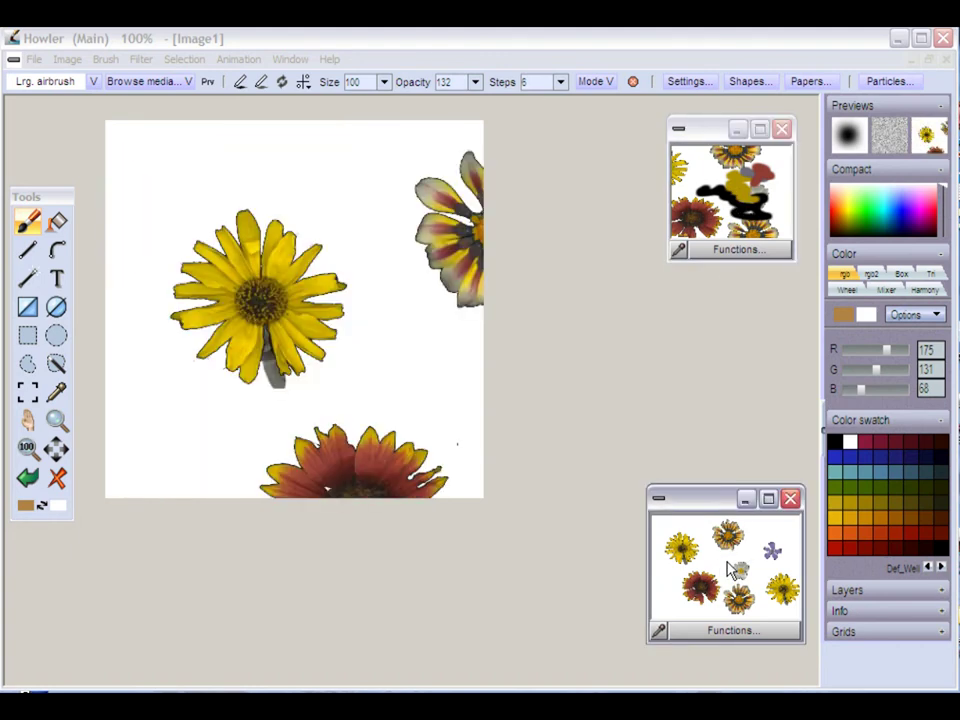
click(717, 208)
click(774, 557)
click(695, 178)
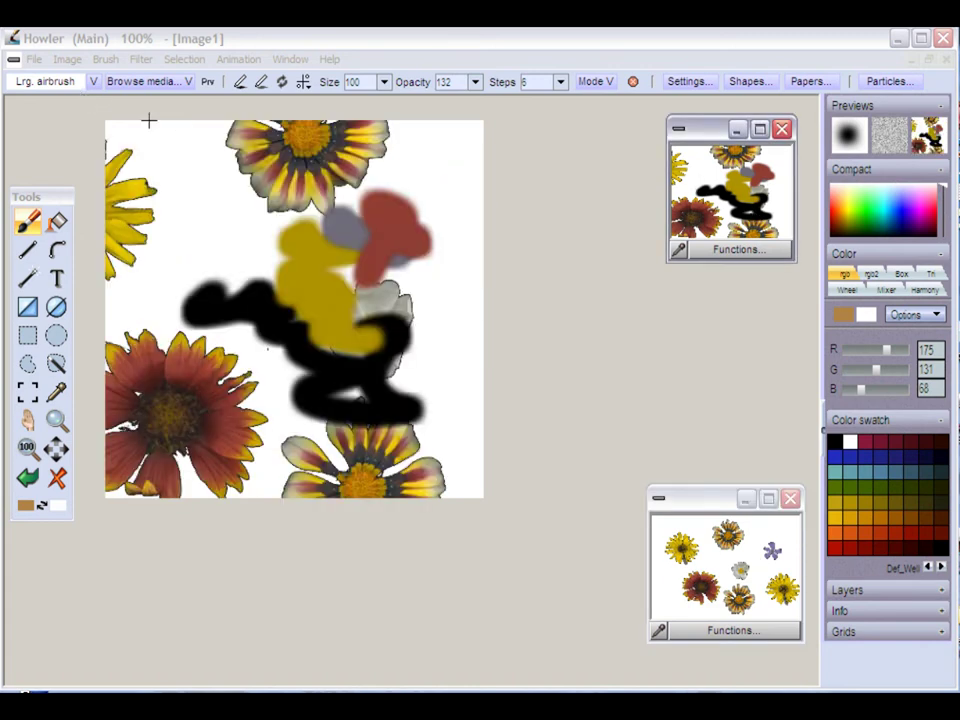
Paste the clipboard contents to a new stored image, and size and place its window between the two other stored images
click(70, 62)
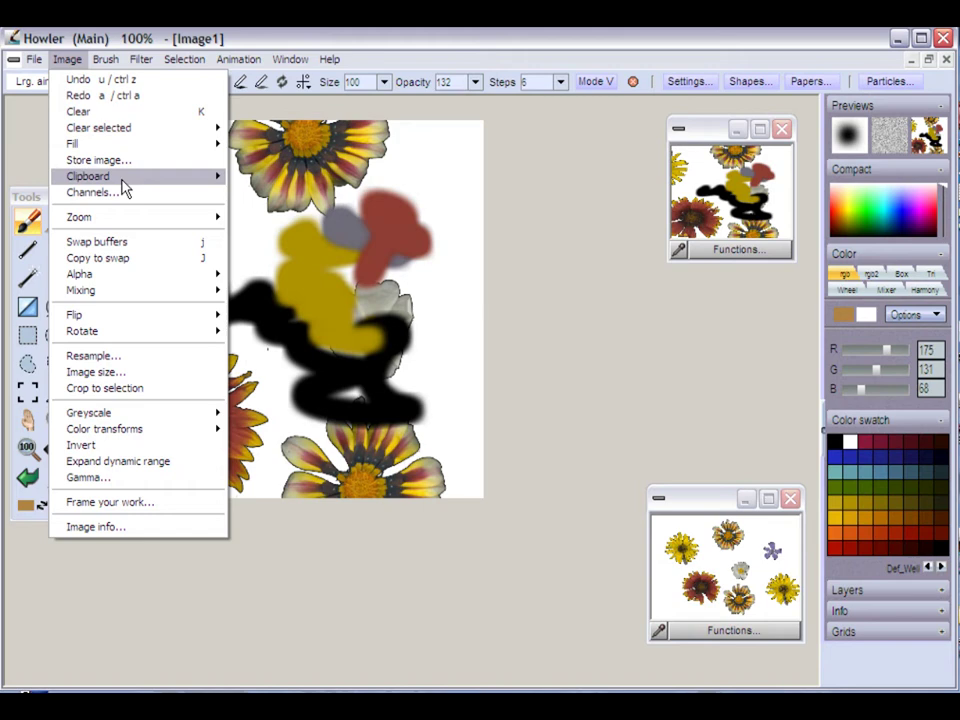
mouse_move(124, 187)
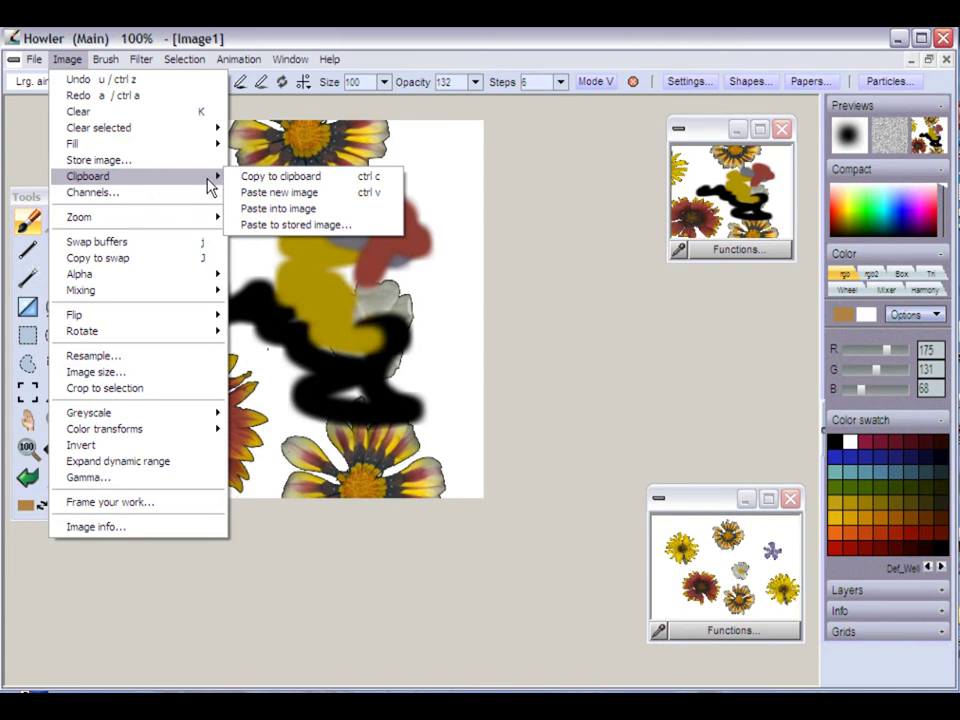
click(374, 230)
drag(193, 235, 711, 314)
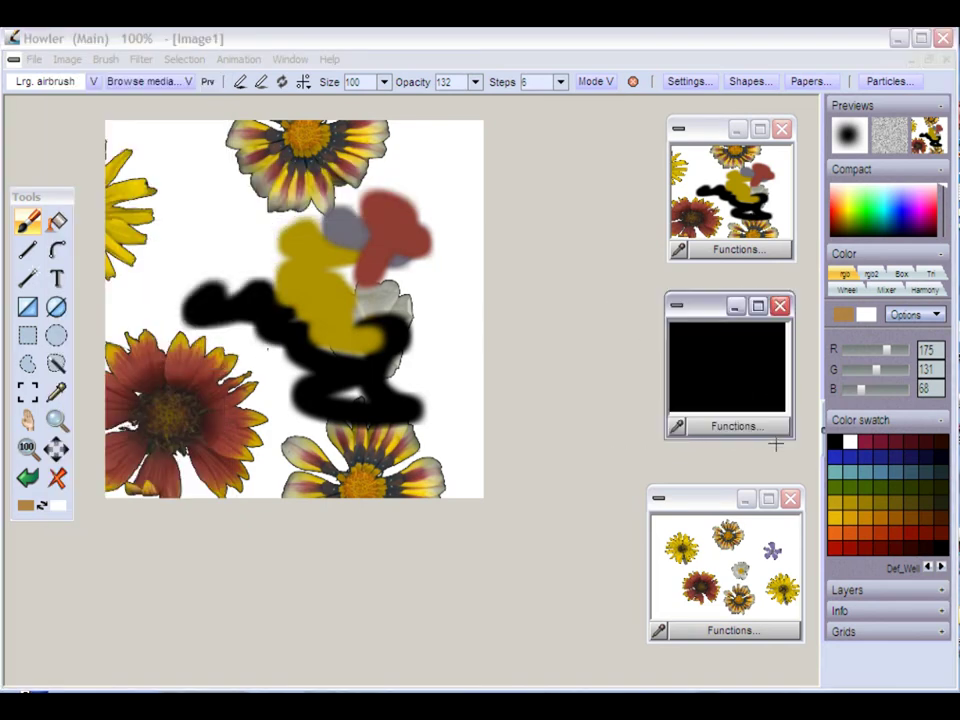
drag(776, 444, 800, 478)
mouse_move(720, 309)
mouse_down()
mouse_move(671, 298)
mouse_move(690, 311)
mouse_move(702, 305)
mouse_up()
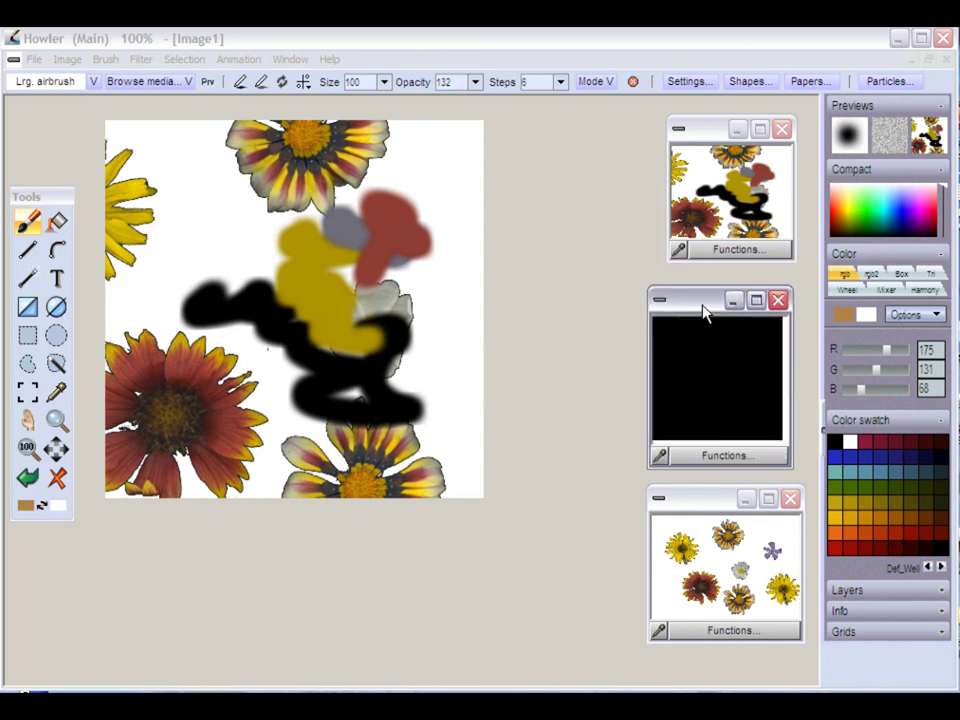
click(755, 432)
drag(706, 301, 723, 305)
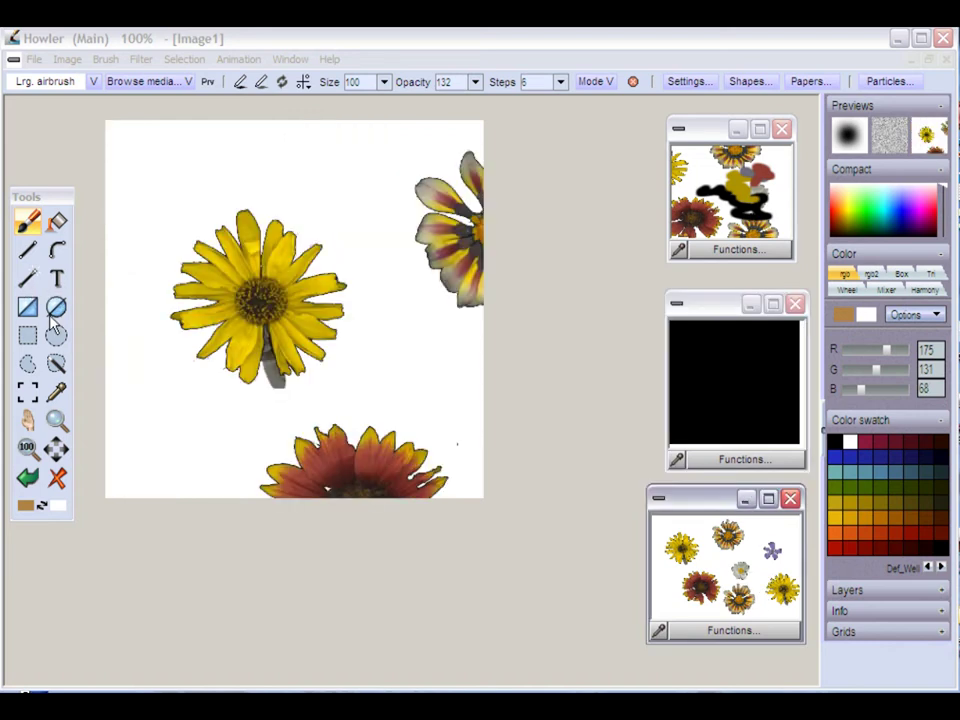
Look through the filmstrip of stored brushes in the brush buffer and close it
click(104, 59)
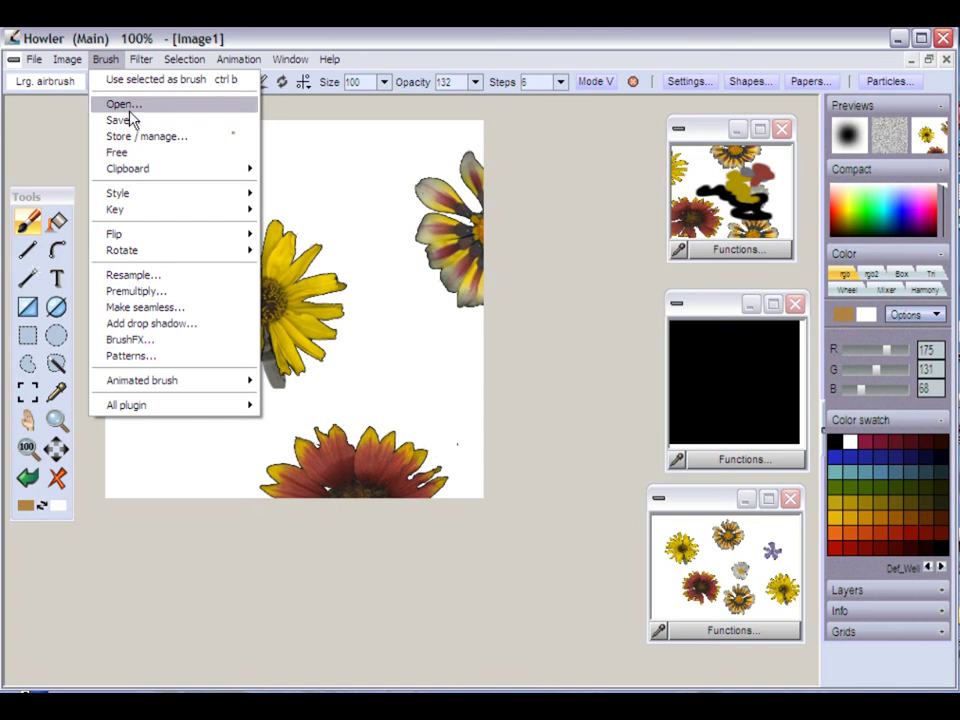
click(184, 138)
mouse_move(115, 72)
mouse_down()
mouse_move(141, 401)
mouse_move(114, 374)
mouse_up()
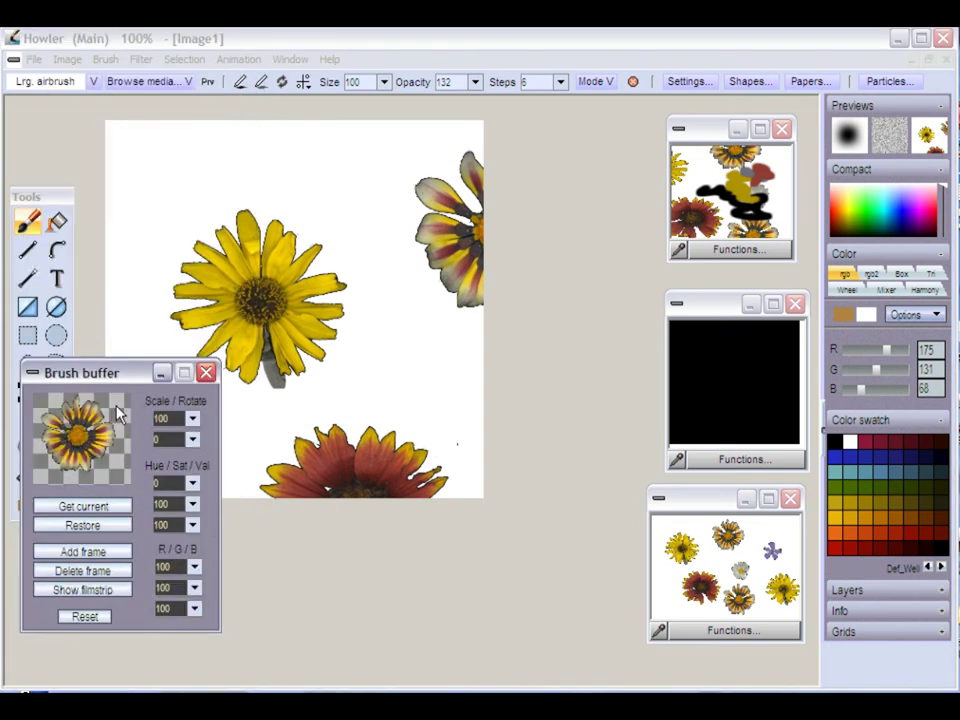
click(108, 594)
drag(333, 478, 322, 406)
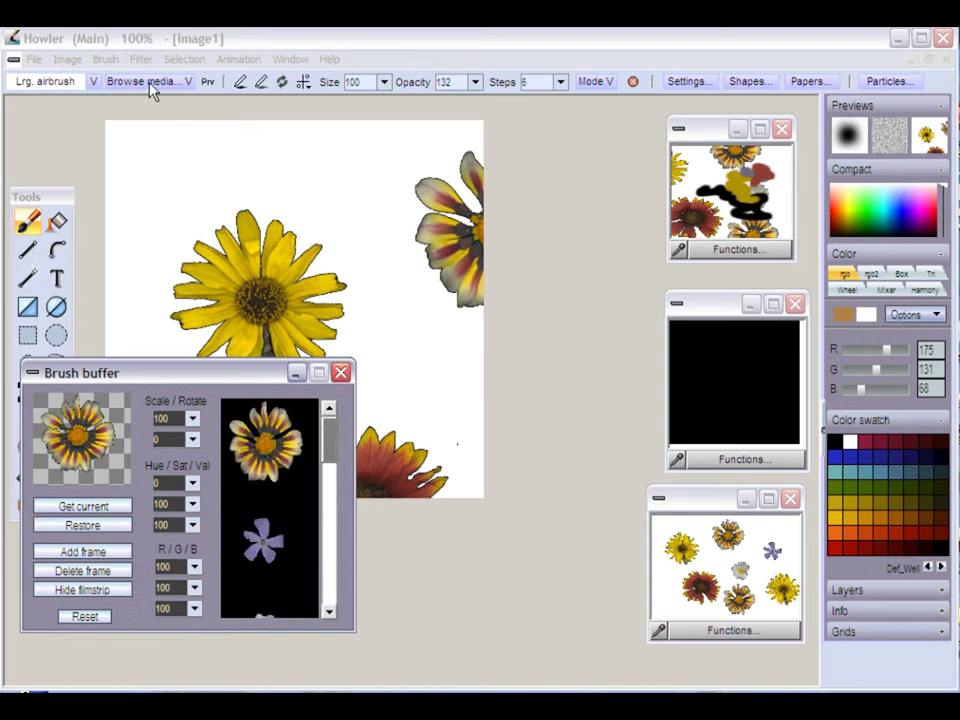
mouse_move(330, 450)
mouse_down()
mouse_move(326, 514)
mouse_move(328, 430)
mouse_up()
click(341, 372)
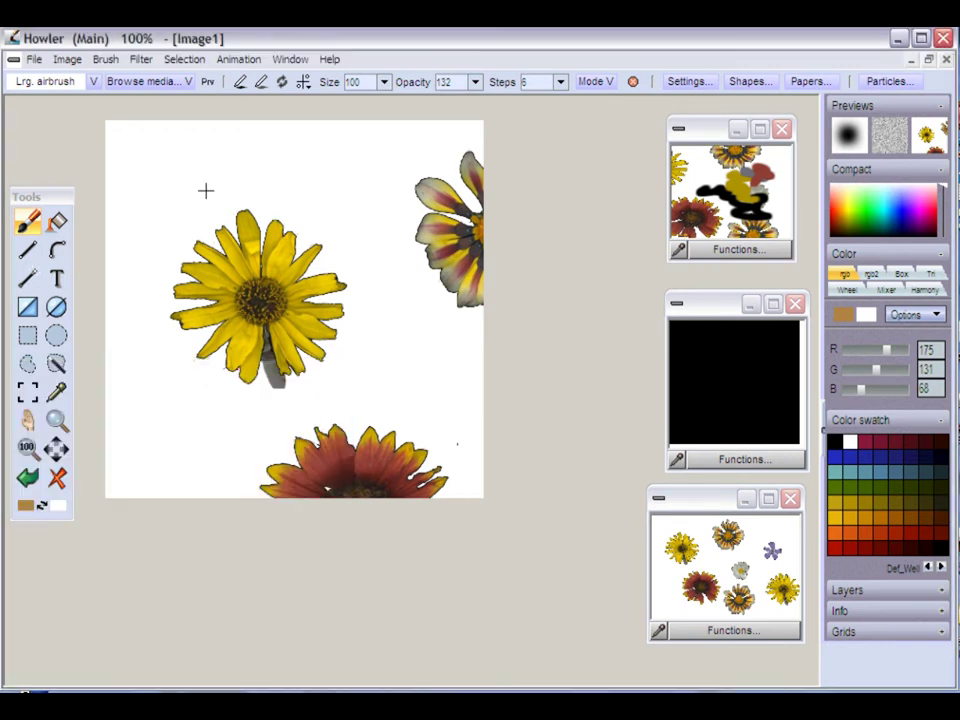
Pick up the yellow flower as a brush, store it in a brush buffer, and place the buffer window beside the stored images
click(27, 392)
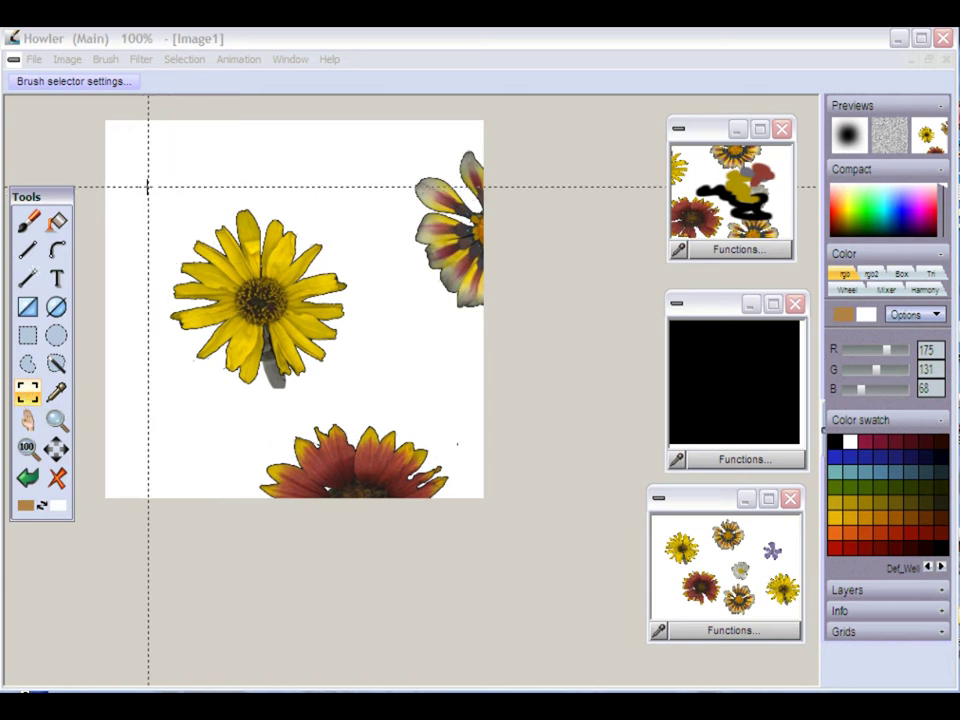
drag(157, 198, 342, 396)
key(b)
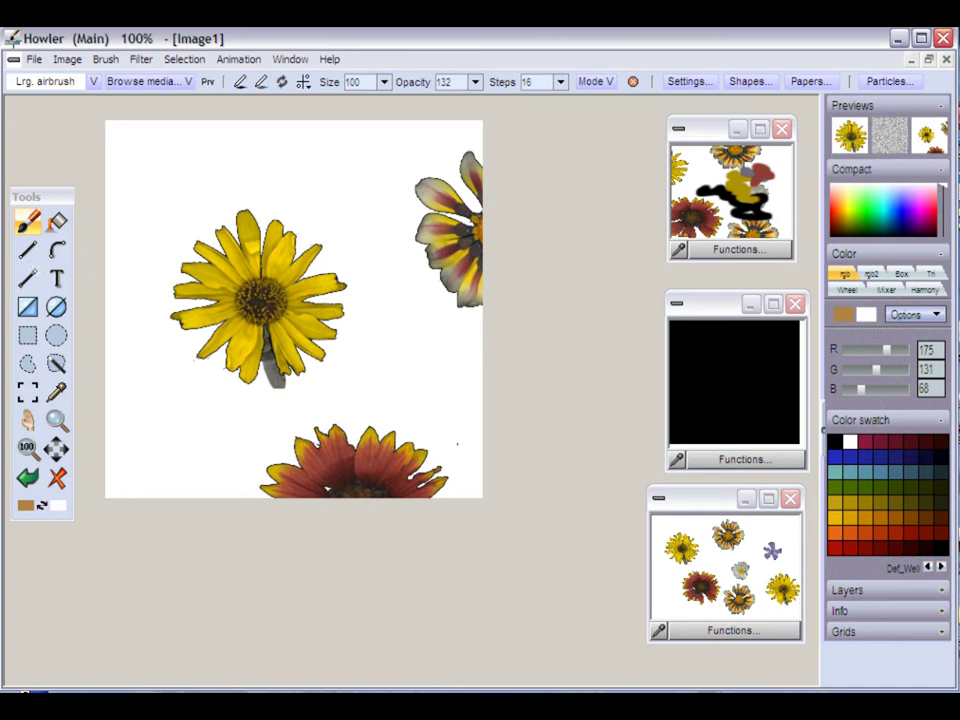
click(105, 59)
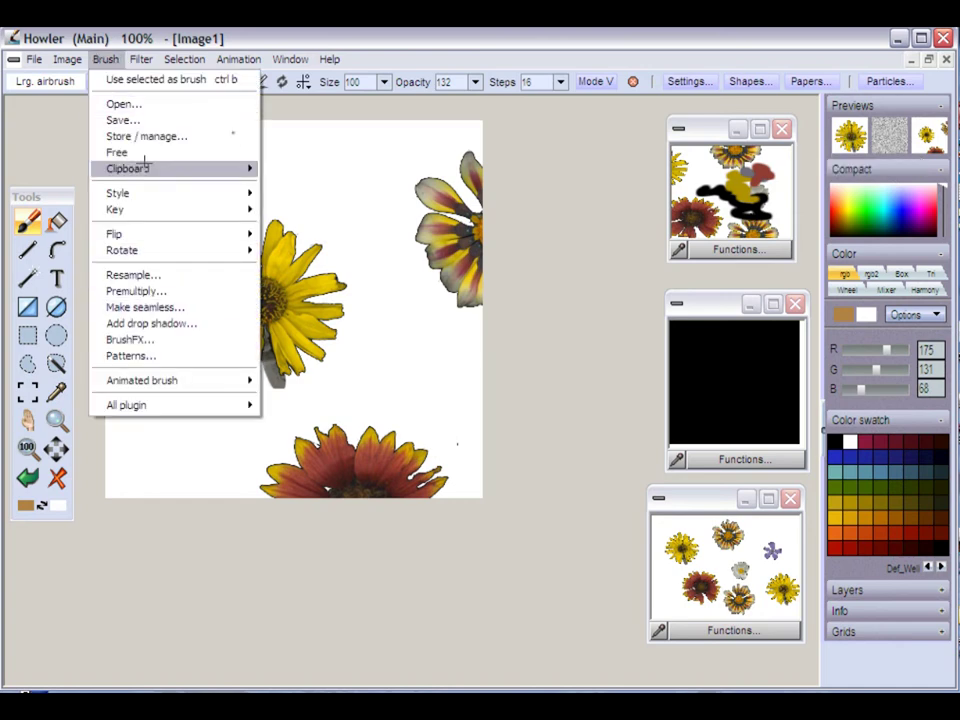
click(127, 136)
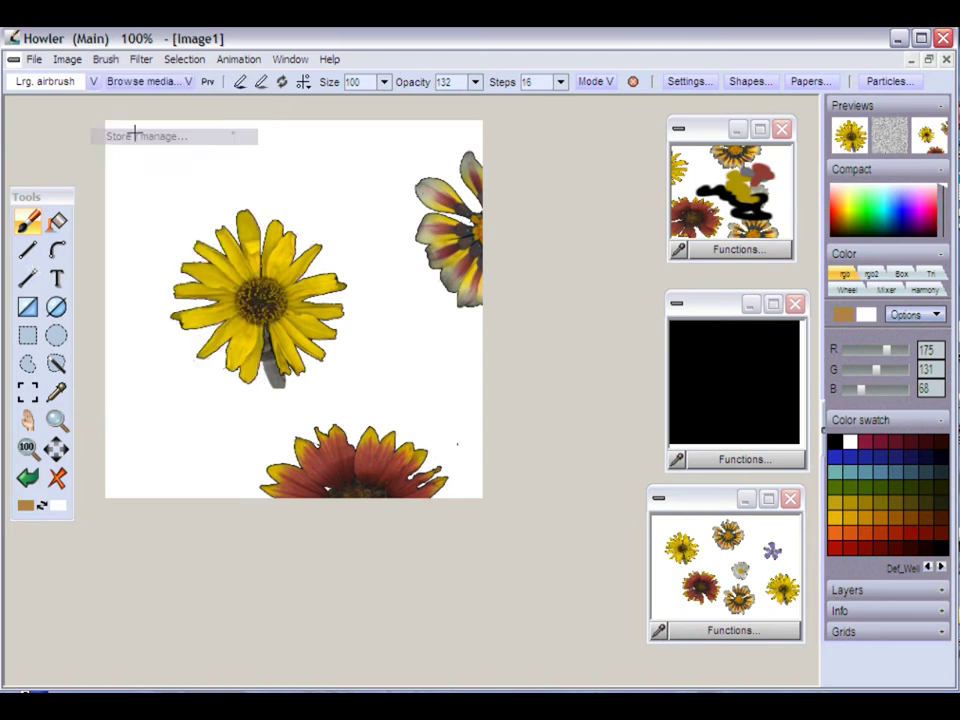
mouse_move(133, 70)
mouse_down()
mouse_move(319, 133)
mouse_move(655, 326)
mouse_up()
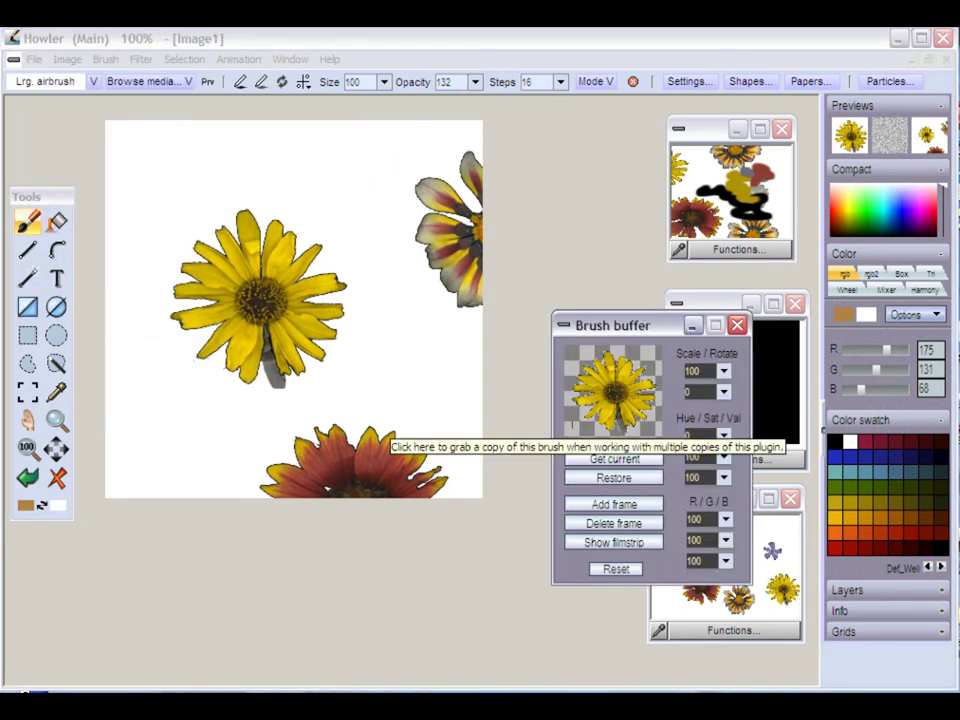
drag(623, 330, 580, 385)
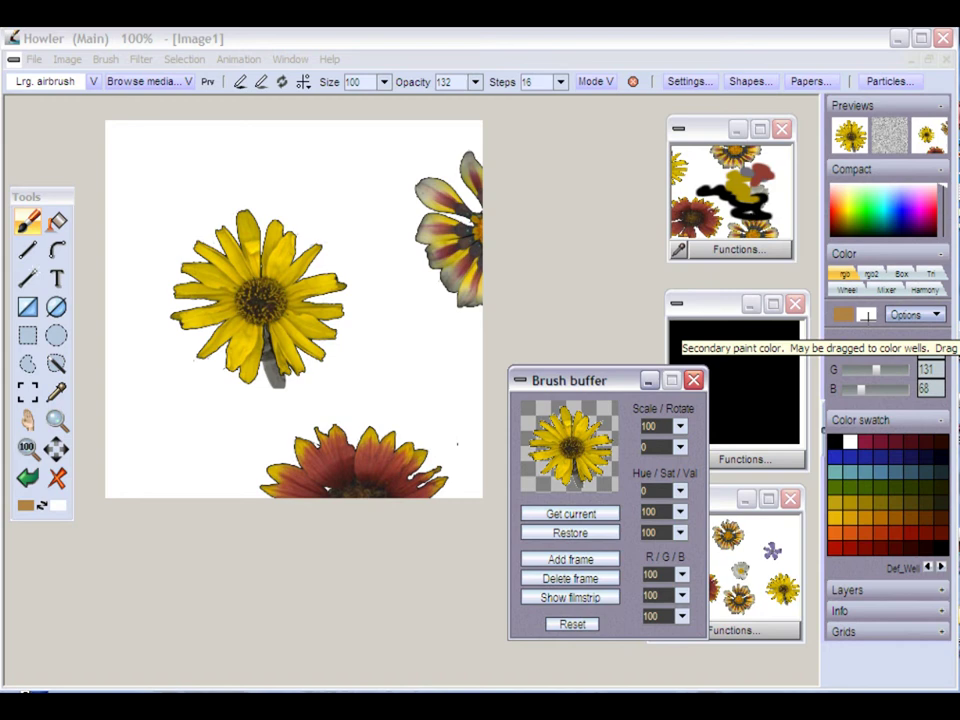
Try yellow and dark brown from the flower as the transparent key colour in the brush selector settings, and return it to white
click(27, 307)
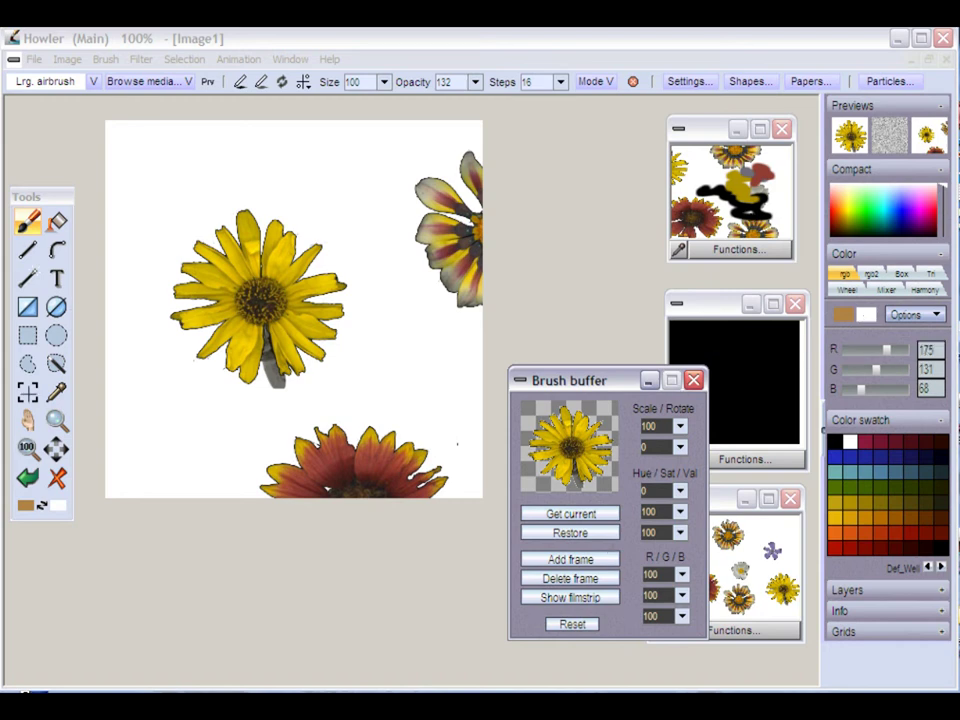
mouse_move(483, 421)
mouse_down()
mouse_move(471, 421)
mouse_move(483, 421)
mouse_move(493, 400)
mouse_move(507, 421)
mouse_up()
right_click(330, 245)
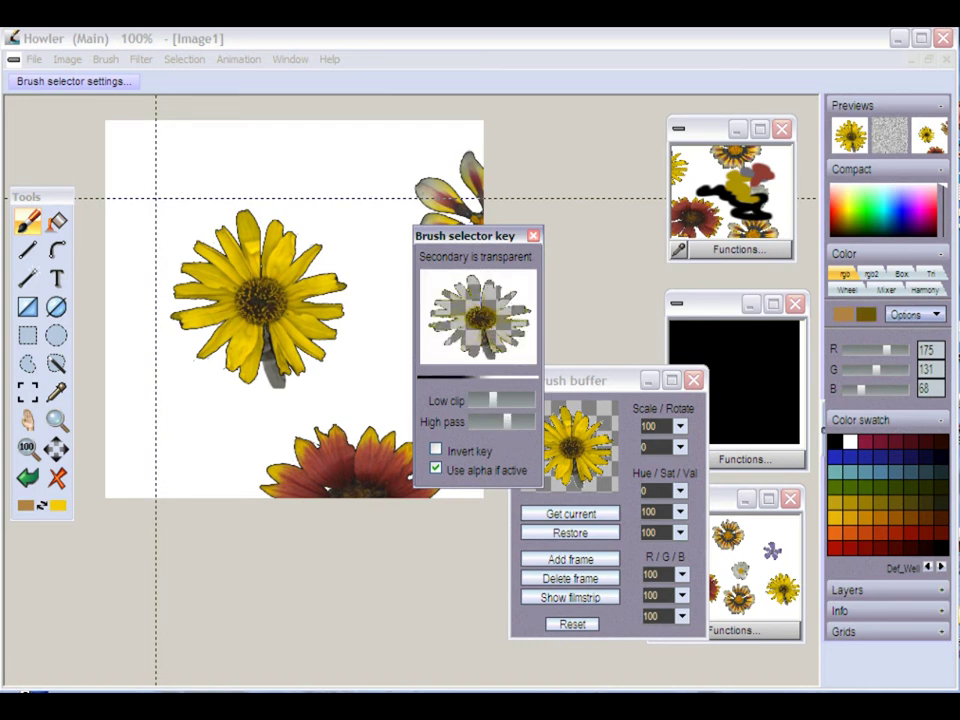
right_click(363, 243)
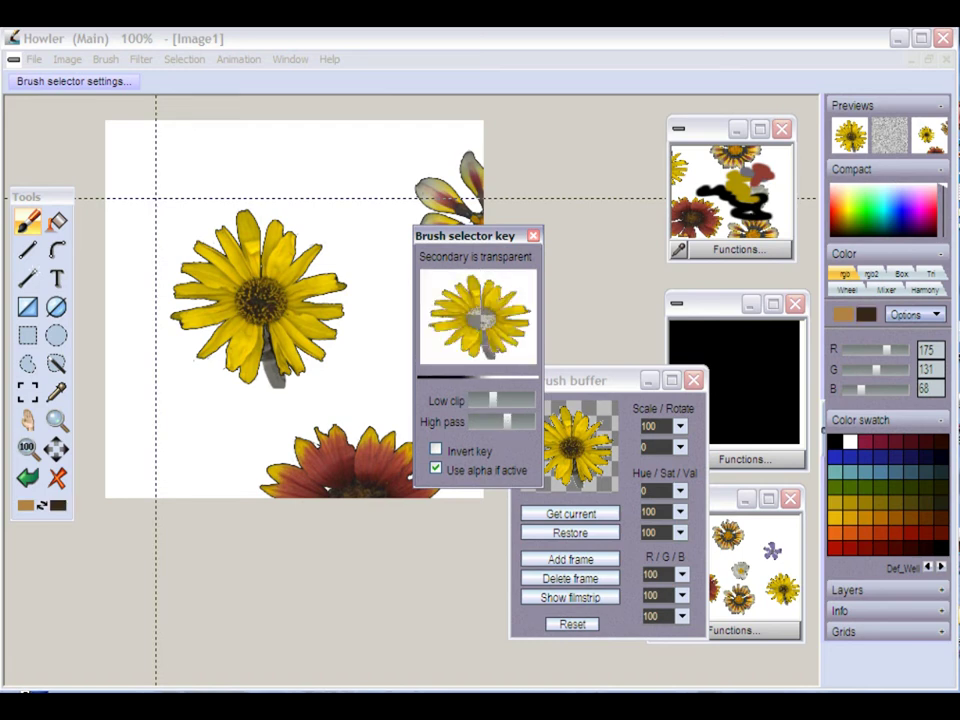
right_click(447, 344)
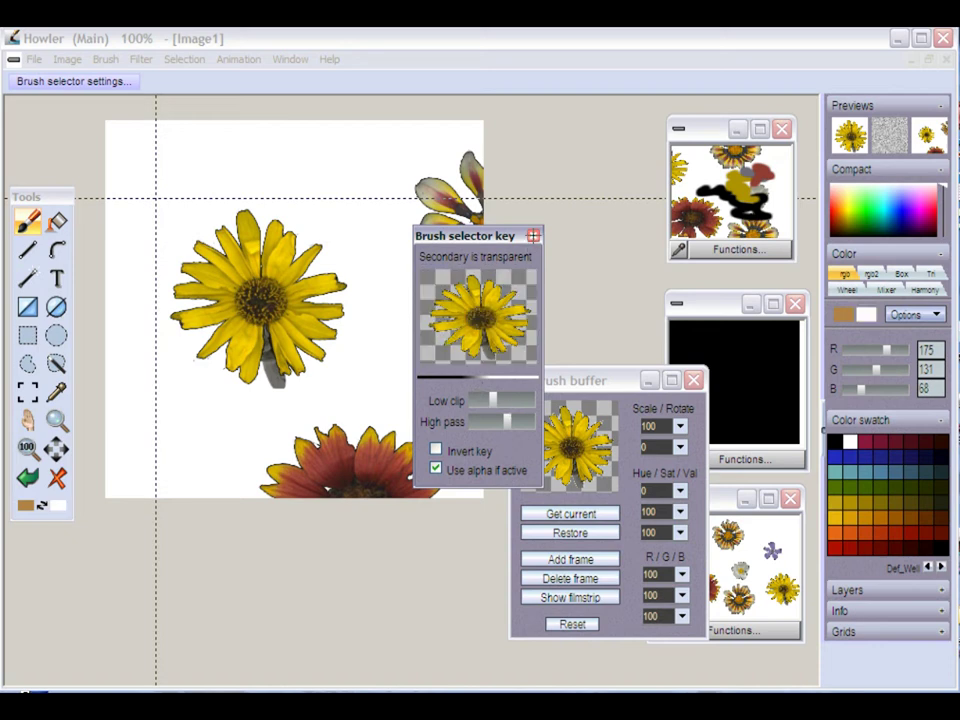
click(534, 236)
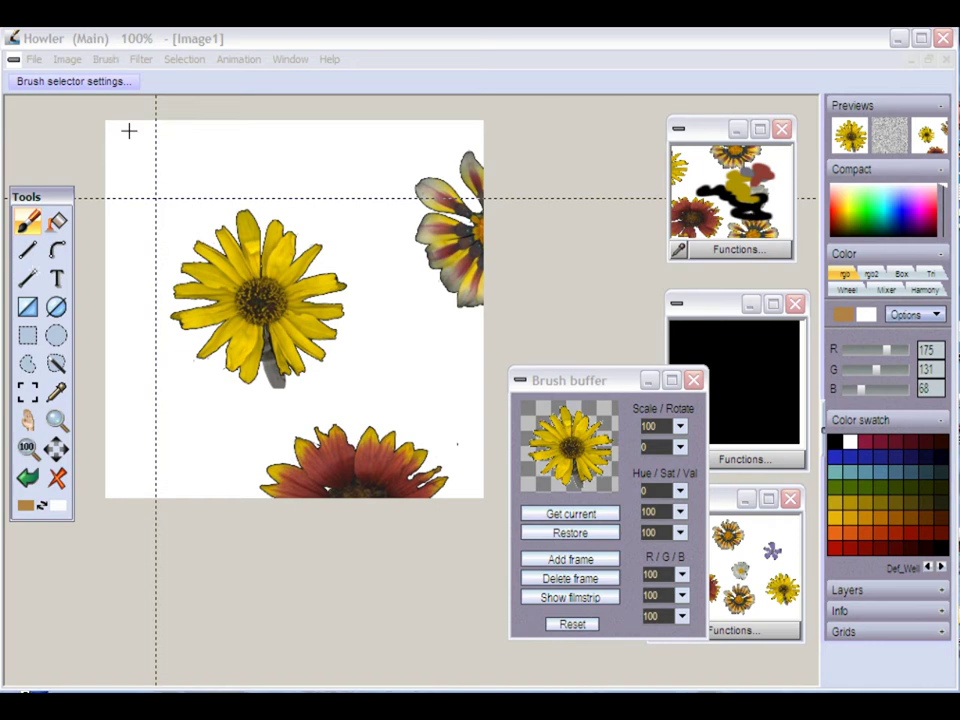
Store the yellow flower brush in a second brush buffer and place its window beside the first buffer
click(104, 59)
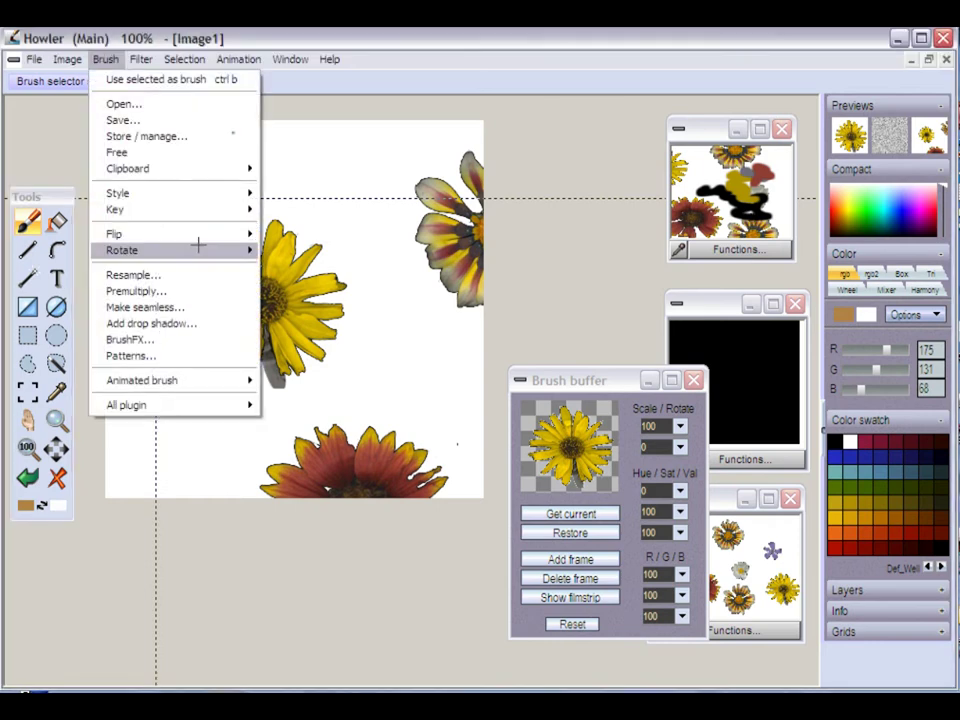
click(186, 136)
mouse_move(143, 98)
mouse_down()
mouse_move(418, 377)
mouse_move(393, 385)
mouse_up()
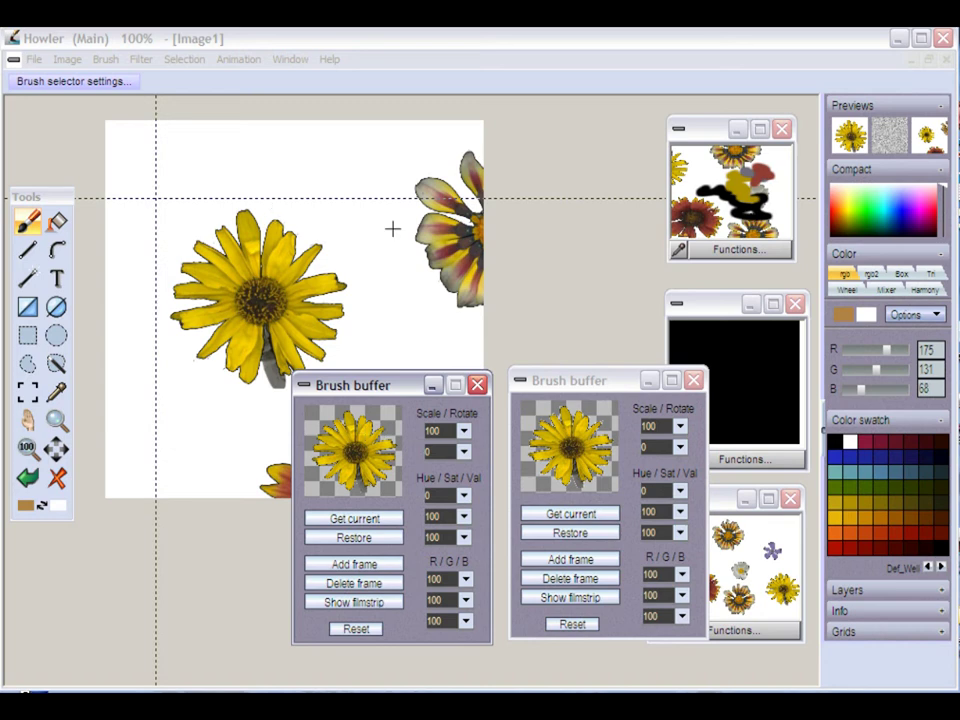
Pick up the yellow flower's dark centre as a brush, store it in a third brush buffer, and place its window beside the others
click(27, 392)
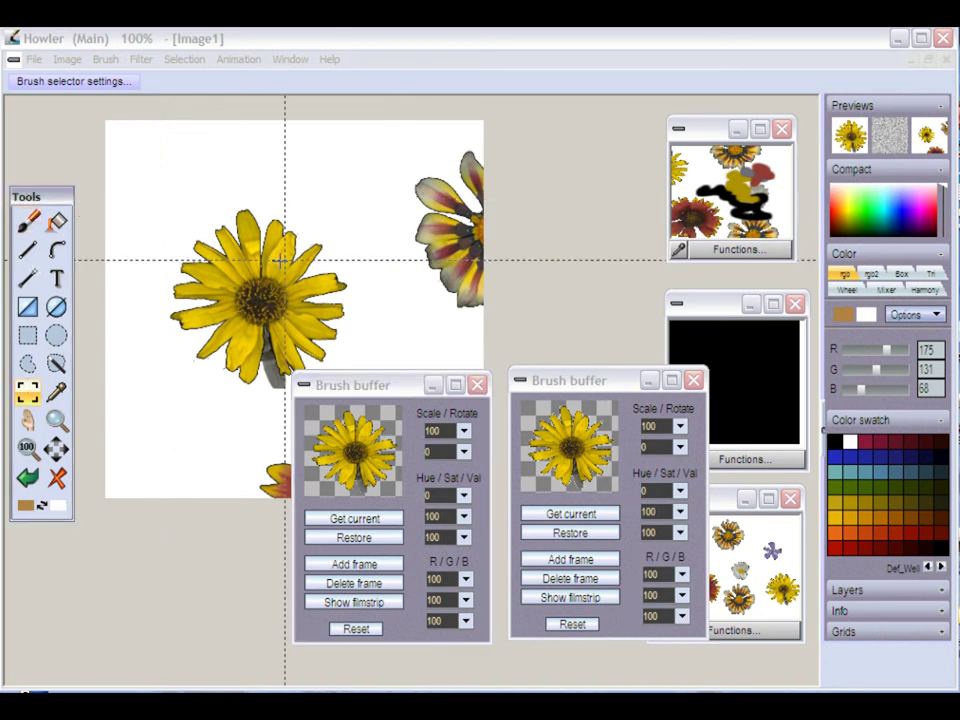
drag(225, 268, 293, 340)
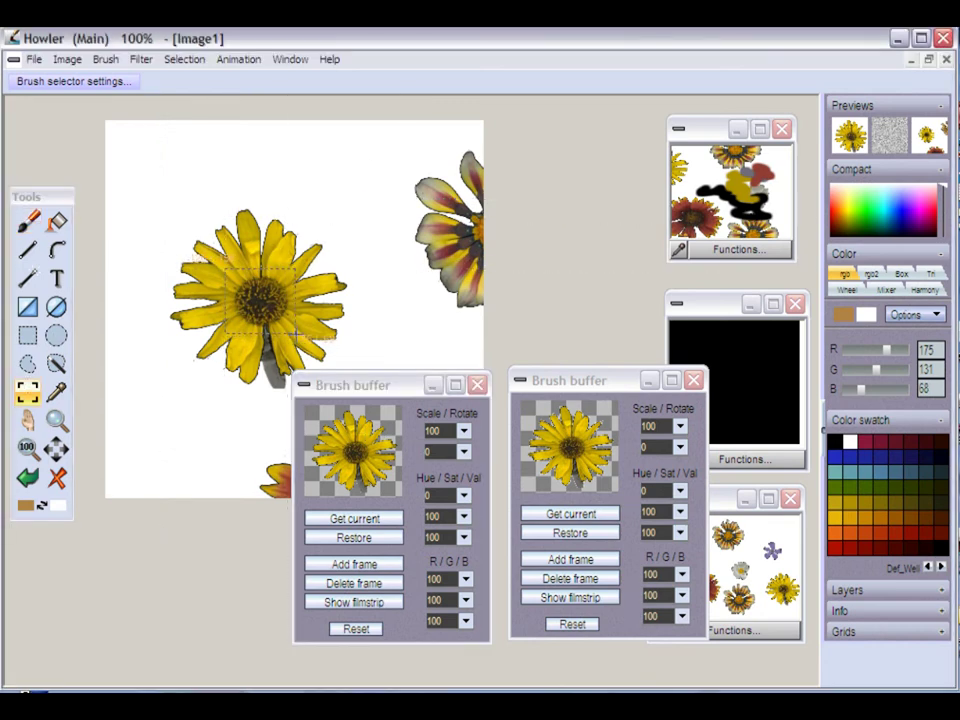
key(ctrl+b)
click(105, 59)
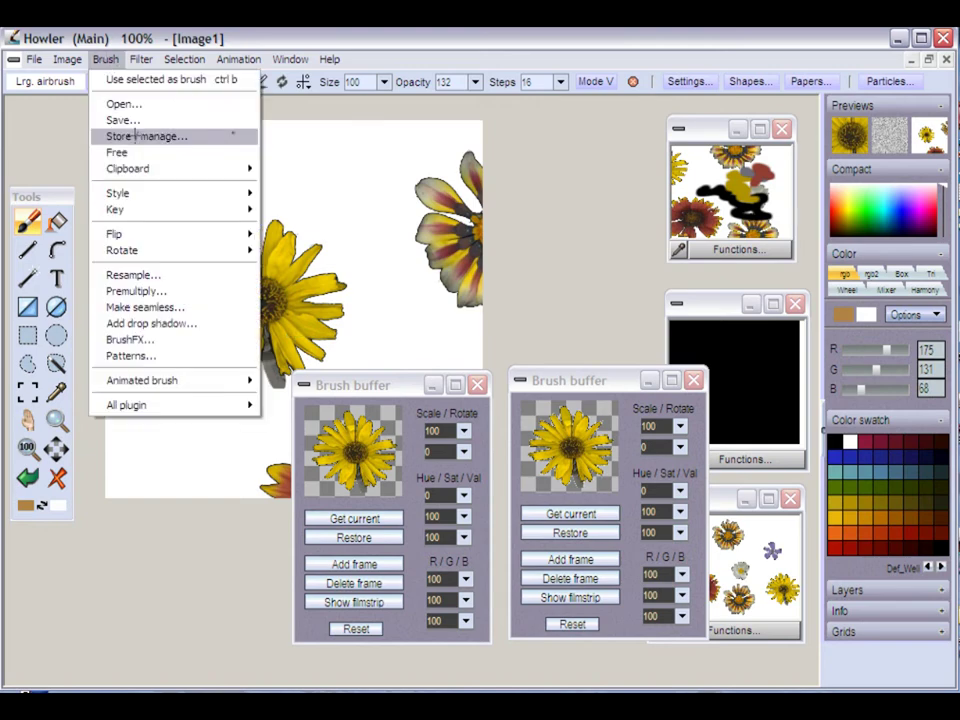
click(137, 136)
mouse_move(120, 124)
mouse_down()
mouse_move(148, 115)
mouse_move(146, 414)
mouse_move(127, 458)
mouse_up()
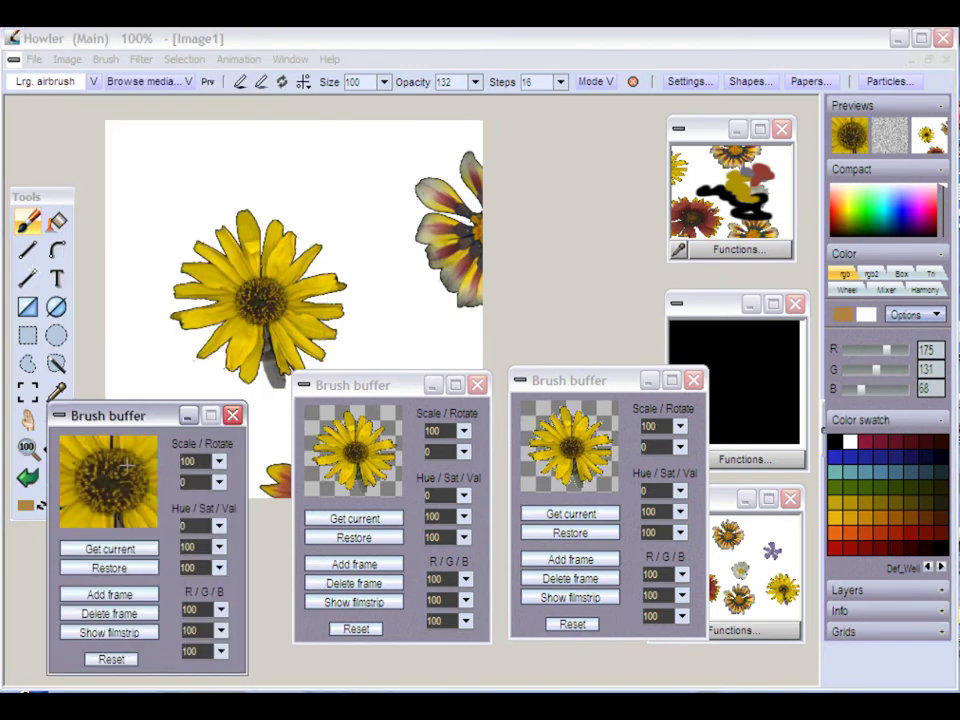
Paint a stroke with the flower-centre brush, and paint with the whole yellow flower recalled from its brush buffer
mouse_move(190, 195)
mouse_down()
mouse_move(290, 190)
mouse_move(385, 235)
mouse_up()
click(363, 453)
mouse_move(220, 235)
mouse_down()
mouse_move(275, 290)
mouse_move(366, 340)
mouse_up()
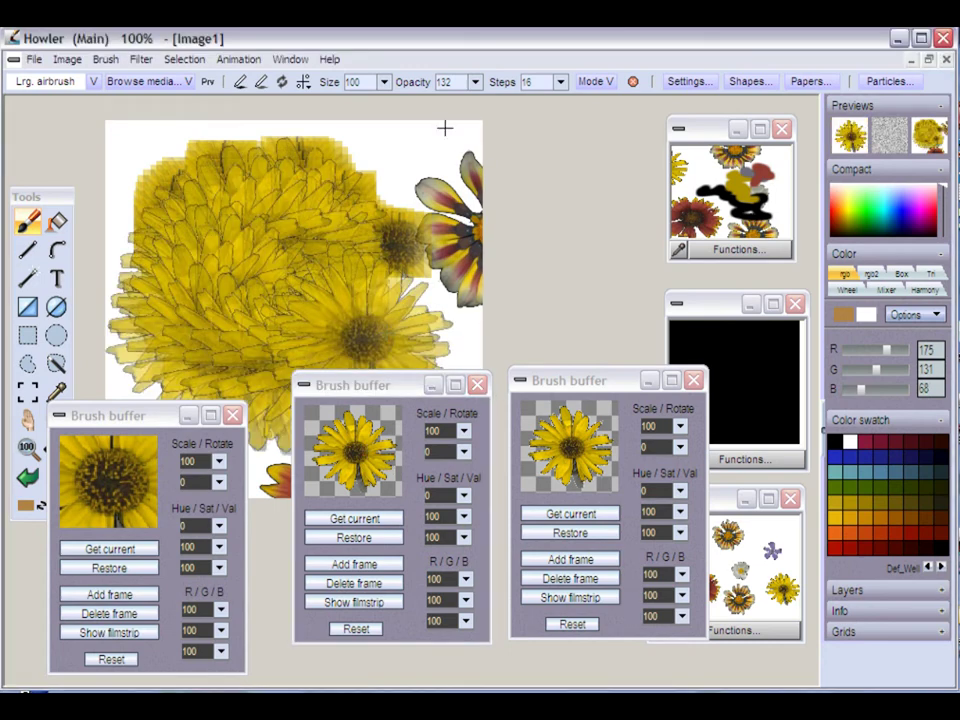
Set the brush opacity to 255, paint a trial flower stroke, and restore the stored painted image onto the canvas
click(475, 82)
drag(455, 104, 490, 103)
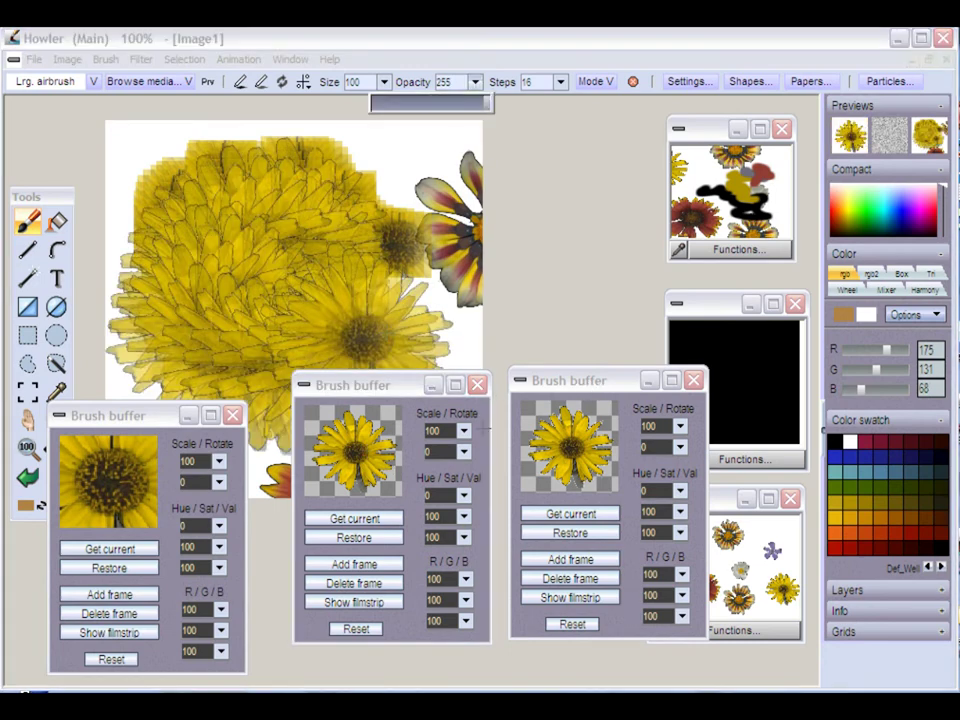
drag(360, 240, 290, 250)
key(ctrl+z)
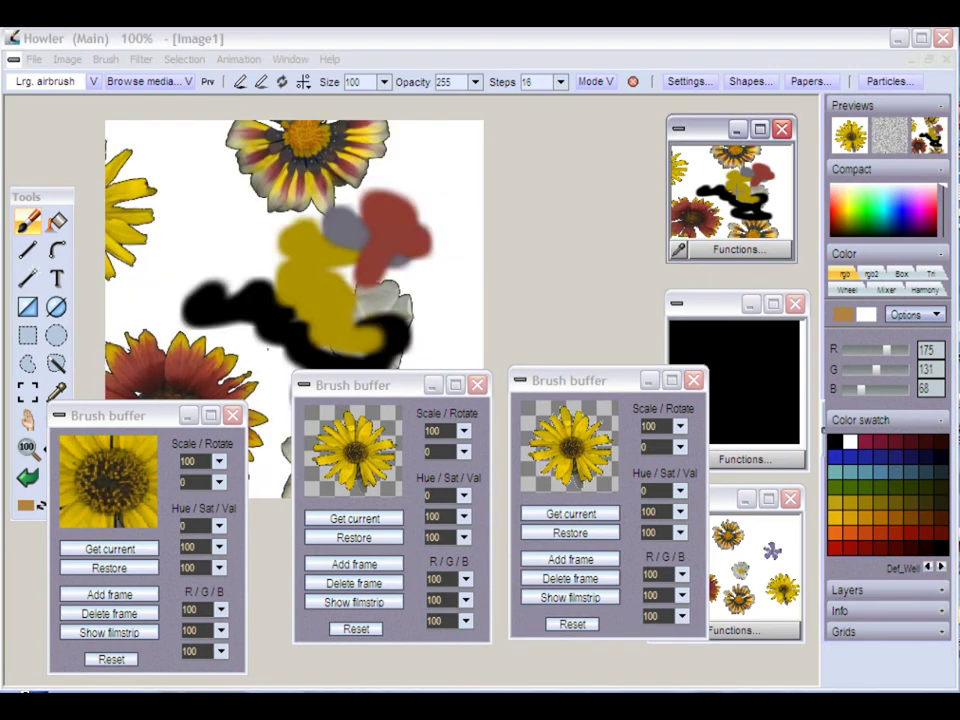
Move the flower-centre buffer aside, pick up the red flower's centre as a brush, and store it in a fourth brush buffer
mouse_move(130, 416)
mouse_down()
mouse_move(760, 182)
mouse_move(695, 165)
mouse_up()
click(27, 391)
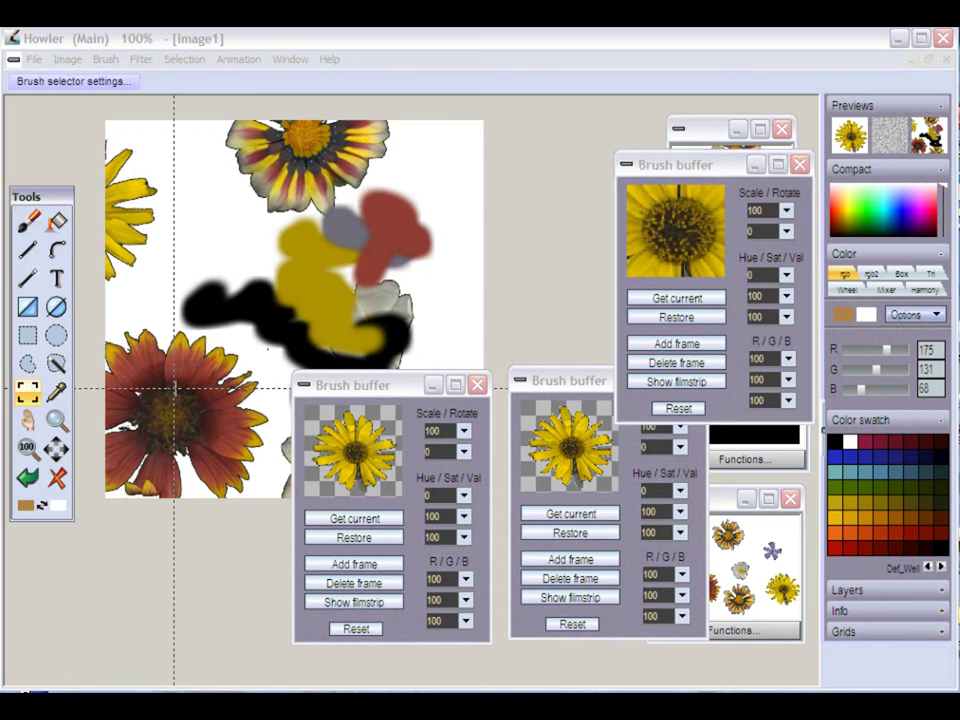
drag(122, 367, 214, 455)
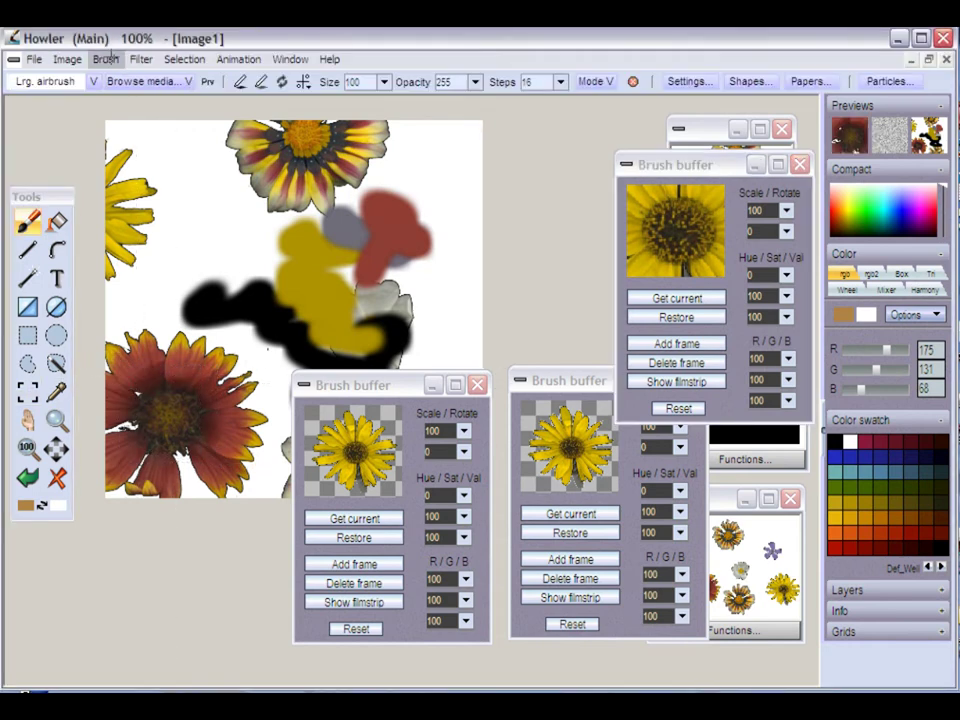
click(105, 59)
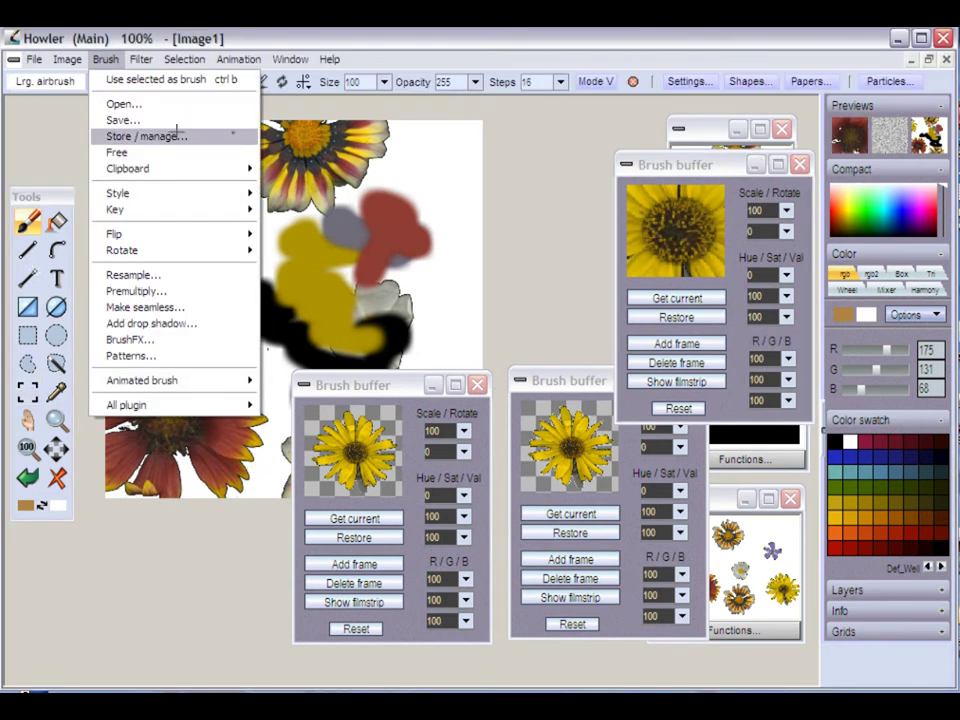
click(244, 136)
drag(160, 153, 766, 290)
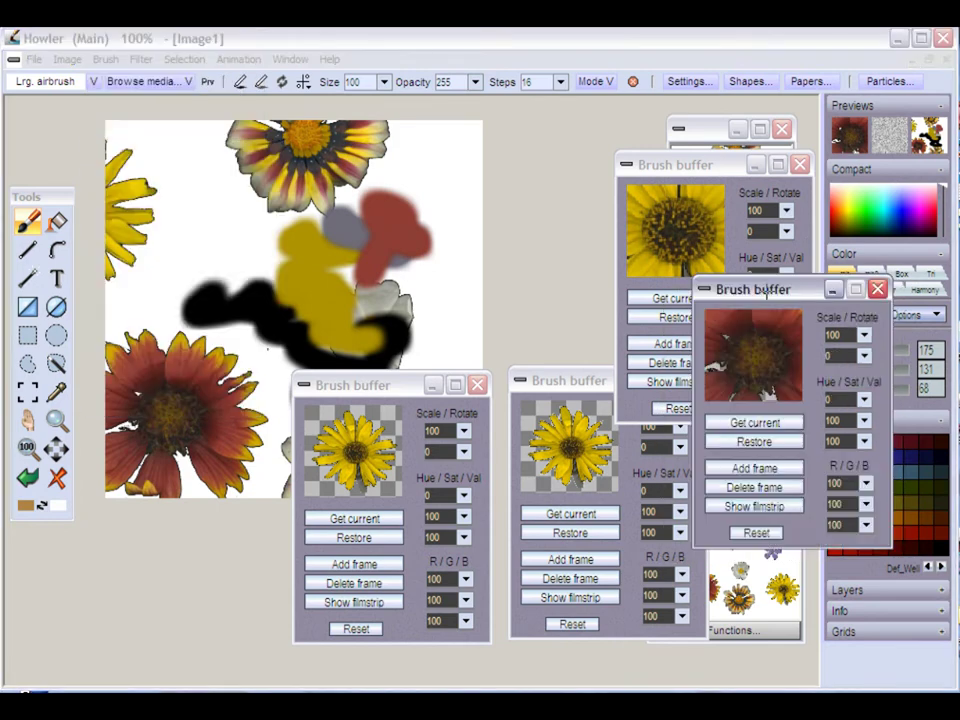
Paint strokes with the red flower brush, and with the yellow centre and whole yellow flower brushes recalled from their buffers
drag(343, 218, 398, 220)
click(670, 243)
mouse_move(185, 225)
mouse_down()
mouse_move(276, 238)
mouse_move(390, 338)
mouse_up()
click(557, 435)
mouse_move(318, 274)
mouse_down()
mouse_move(202, 326)
mouse_move(225, 393)
mouse_up()
mouse_move(413, 290)
mouse_down()
mouse_move(407, 316)
mouse_move(378, 287)
mouse_up()
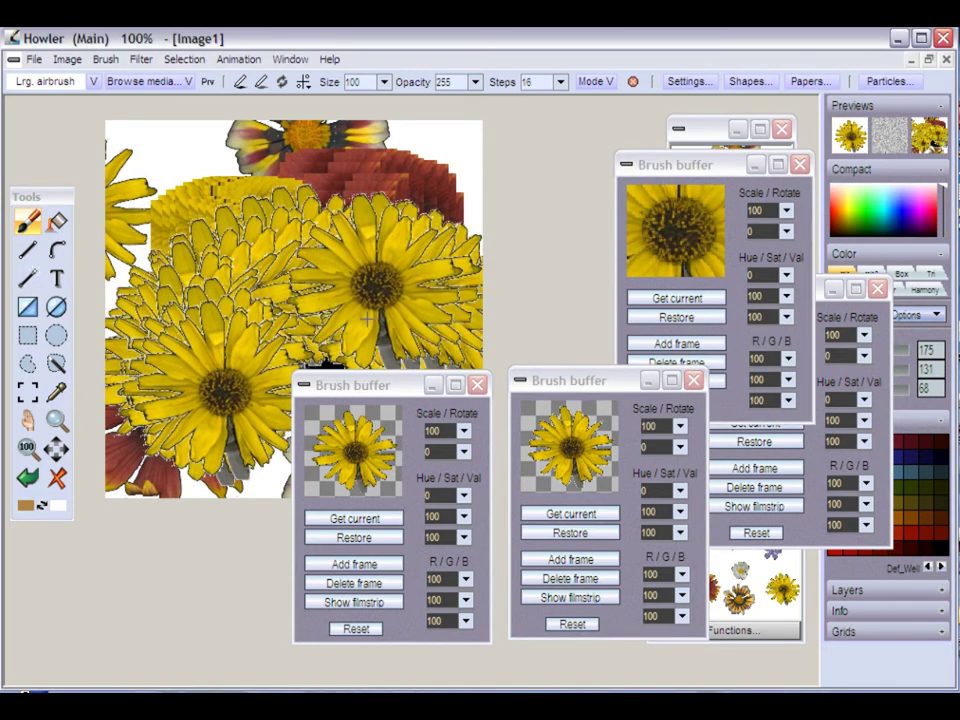
Move a yellow flower buffer clear of the canvas and paint green, cyan and orange-red strokes by shifting its hue, ending at -32
mouse_move(390, 384)
mouse_down()
mouse_move(193, 167)
mouse_move(130, 134)
mouse_up()
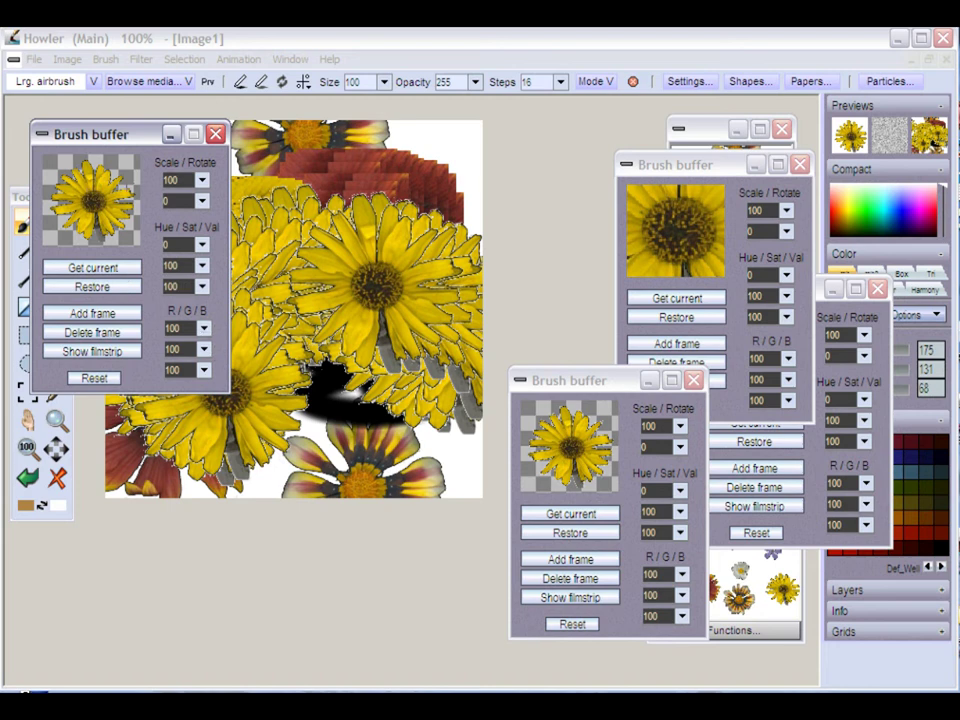
drag(108, 133, 100, 156)
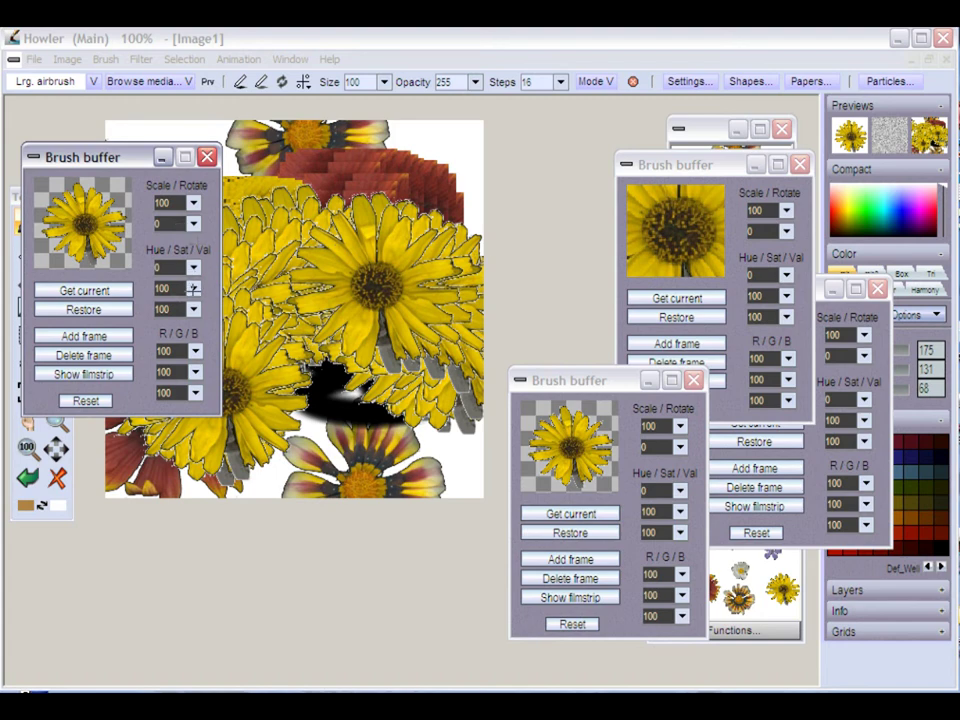
click(193, 267)
mouse_move(149, 289)
mouse_down()
mouse_move(190, 289)
mouse_move(124, 289)
mouse_move(137, 289)
mouse_up()
click(193, 267)
click(193, 267)
click(370, 312)
drag(370, 312, 380, 438)
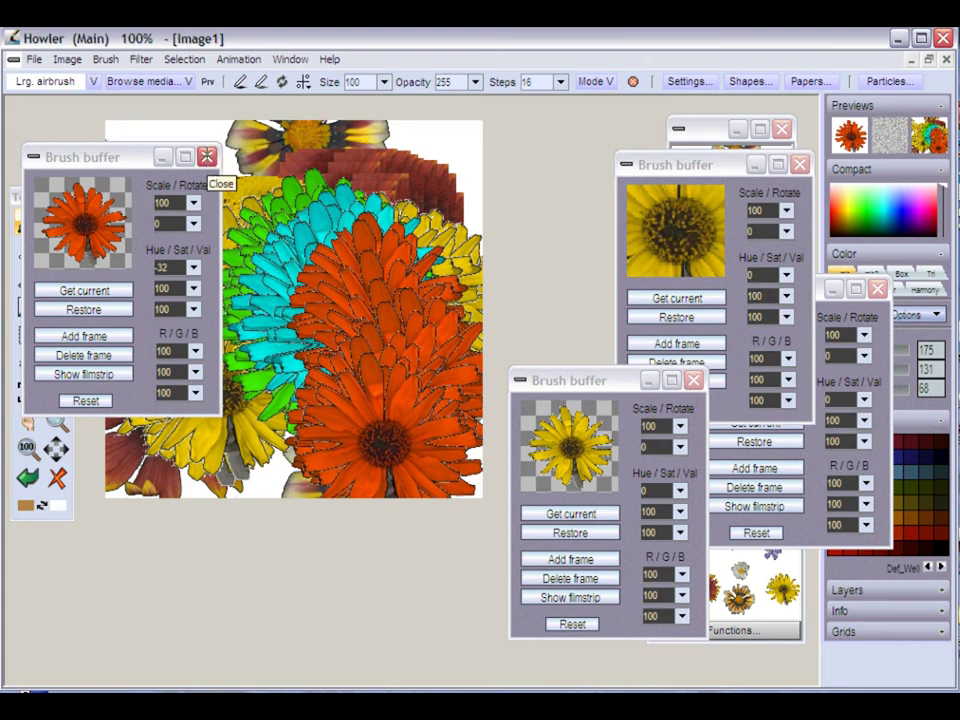
Close all four brush buffers and the black stored image, and restore the stored flower image onto the canvas
click(206, 157)
click(693, 380)
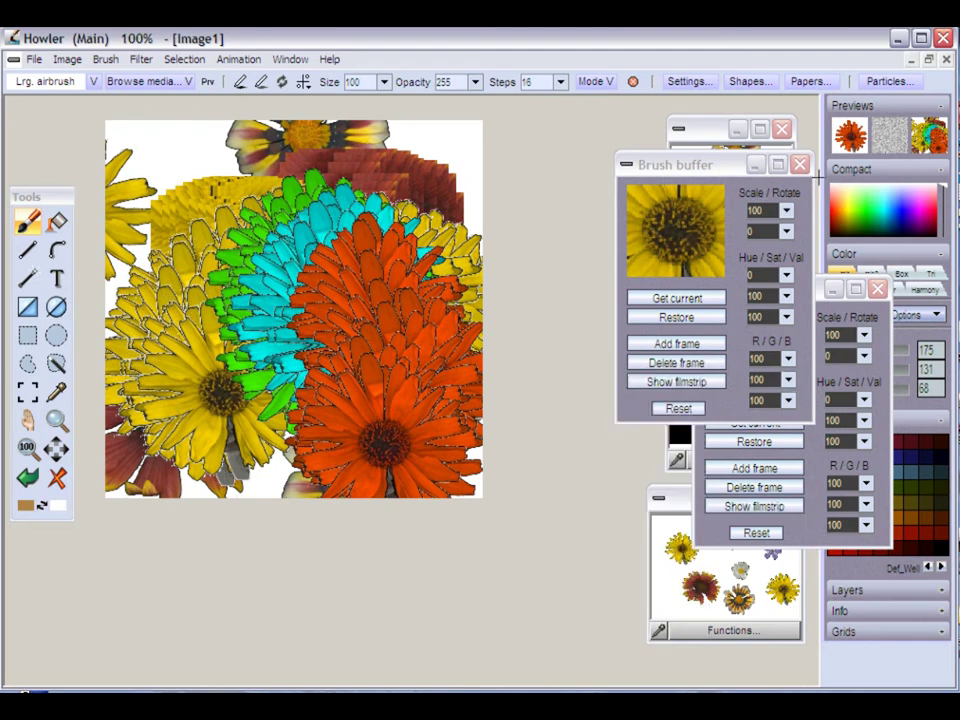
click(799, 164)
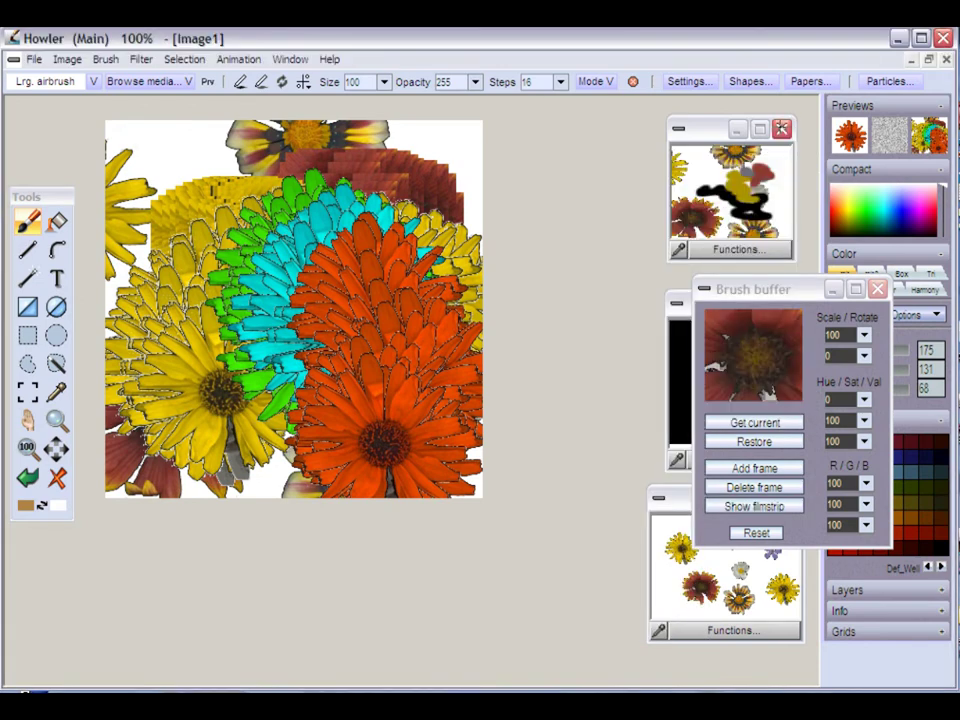
click(877, 289)
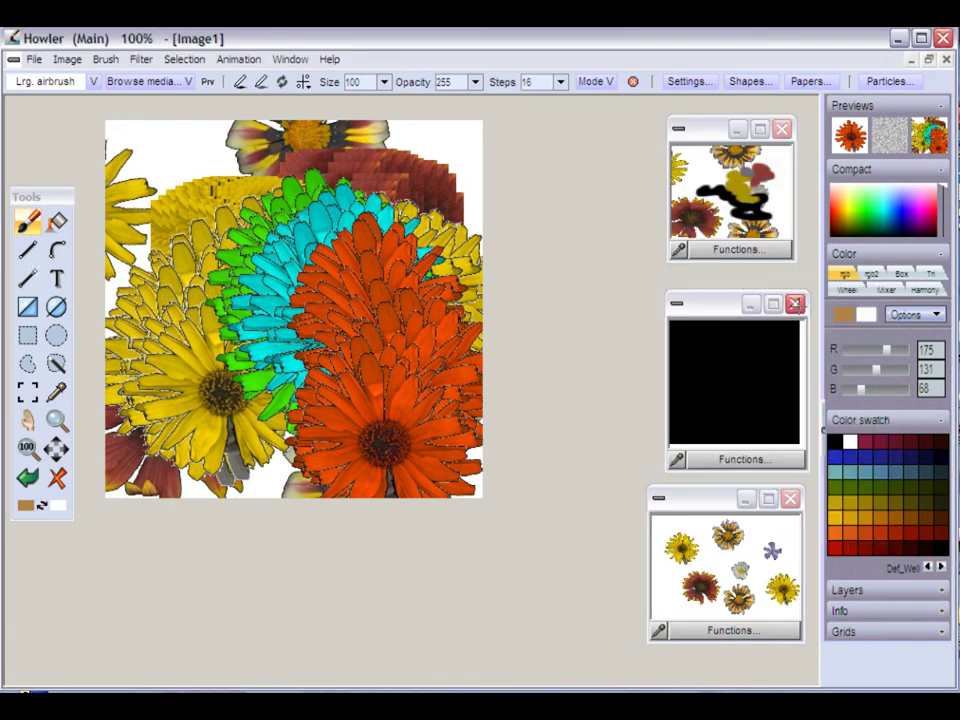
click(794, 303)
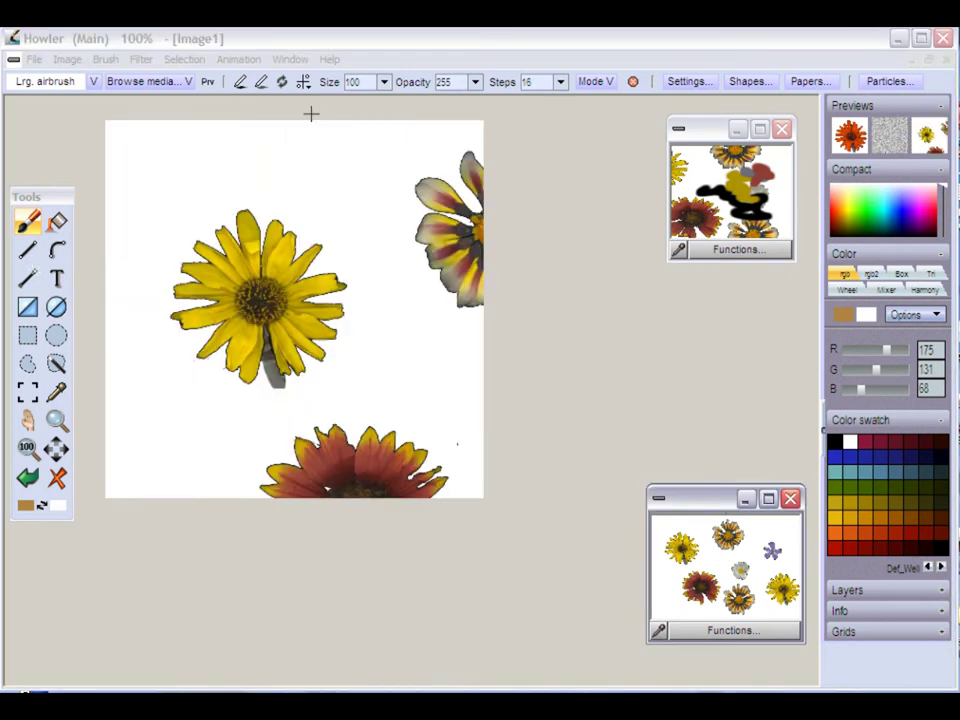
click(184, 59)
mouse_move(238, 59)
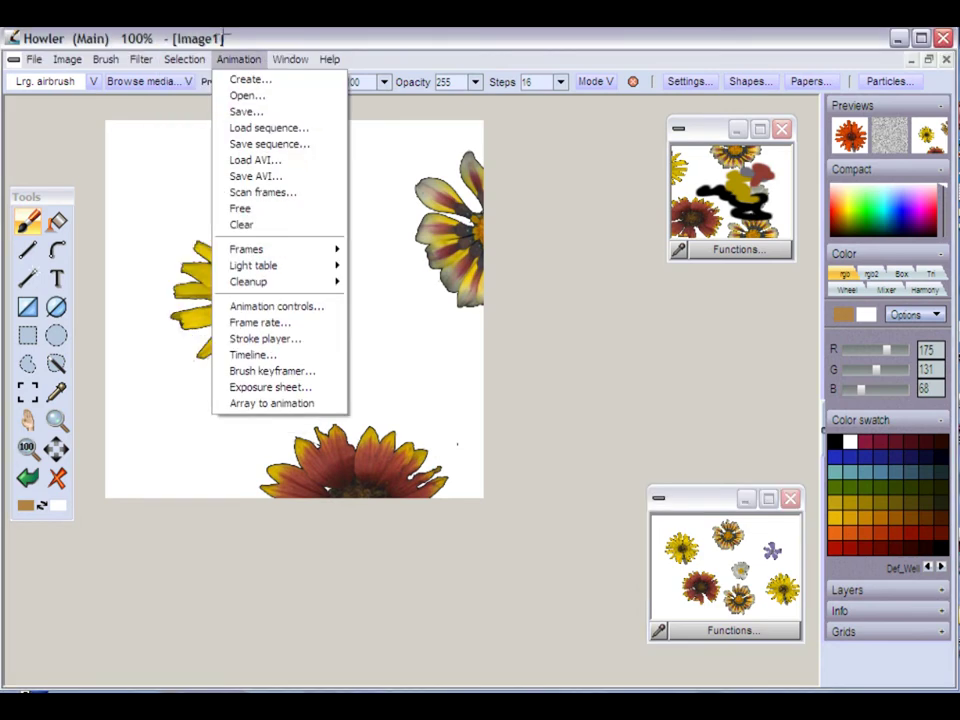
click(371, 71)
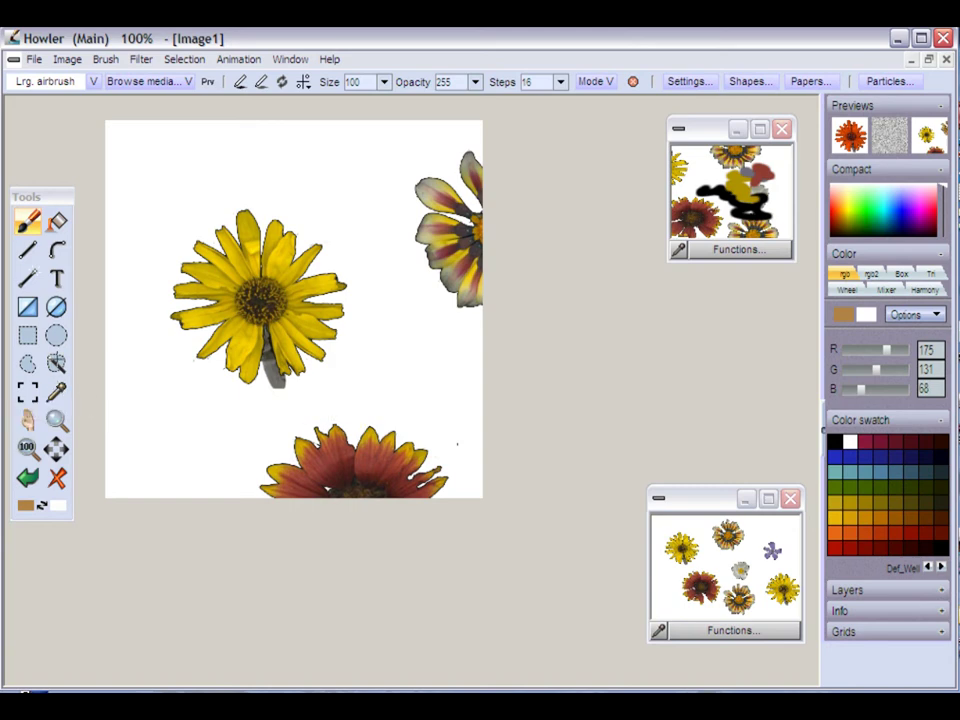
Select the white background around the flowers with the magic wand at tolerance 0 and turn on anti-aliasing
click(56, 364)
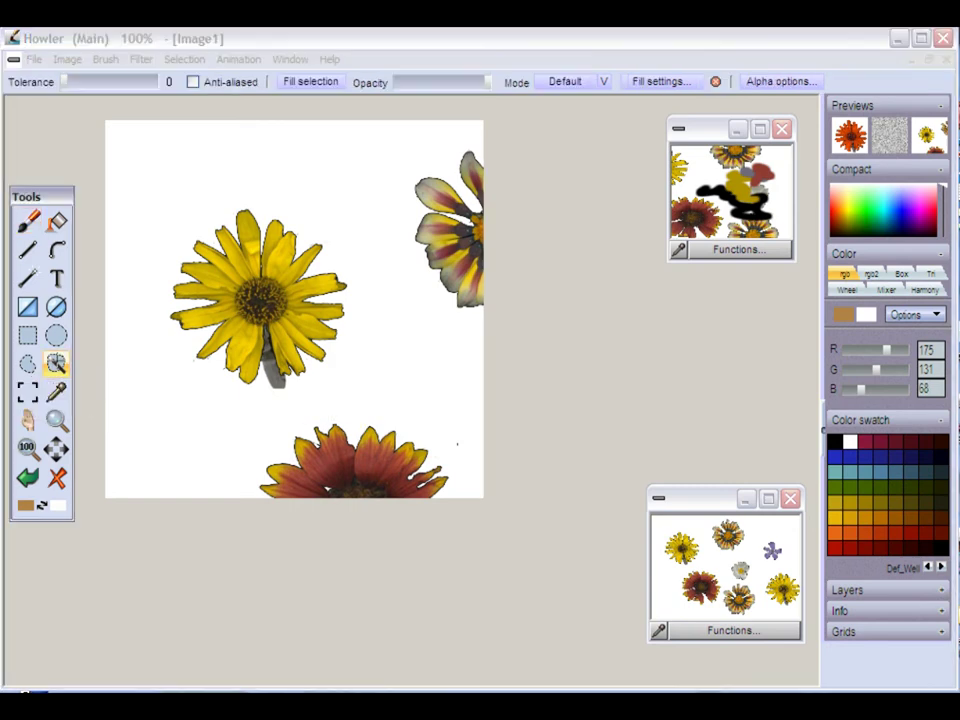
click(178, 191)
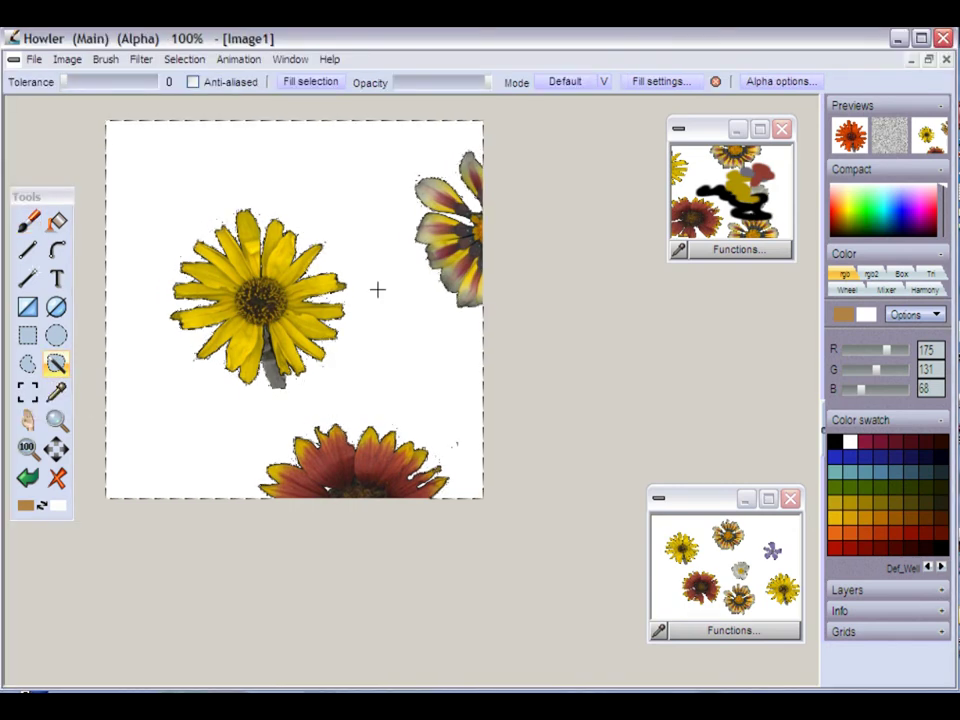
click(192, 82)
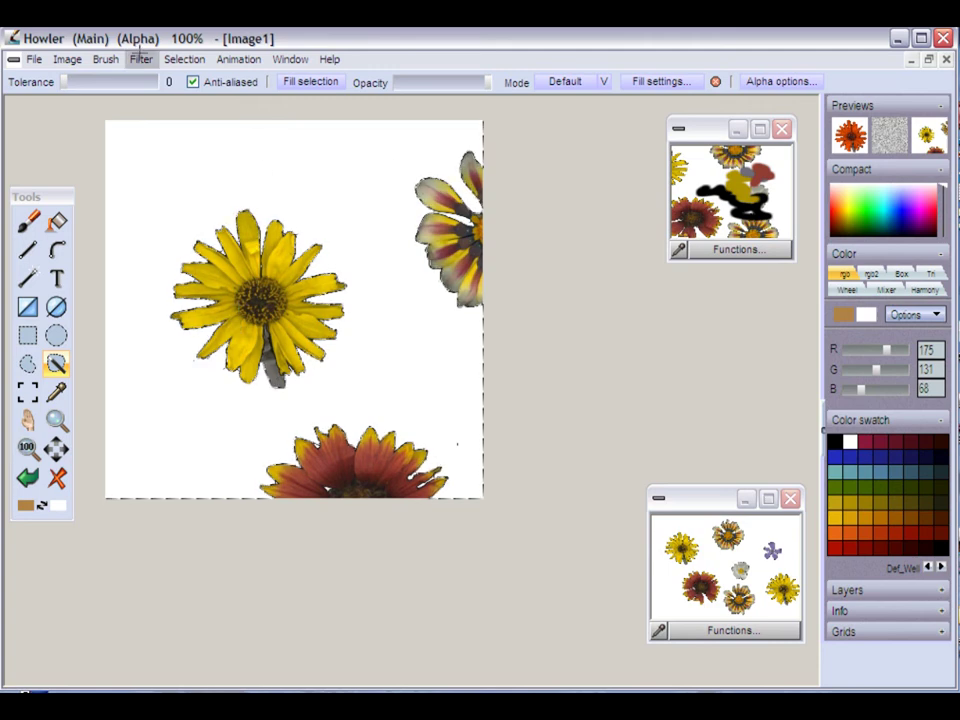
Store the background selection in an alpha buffer, then enlarge its window and move it clear of the canvas
click(184, 58)
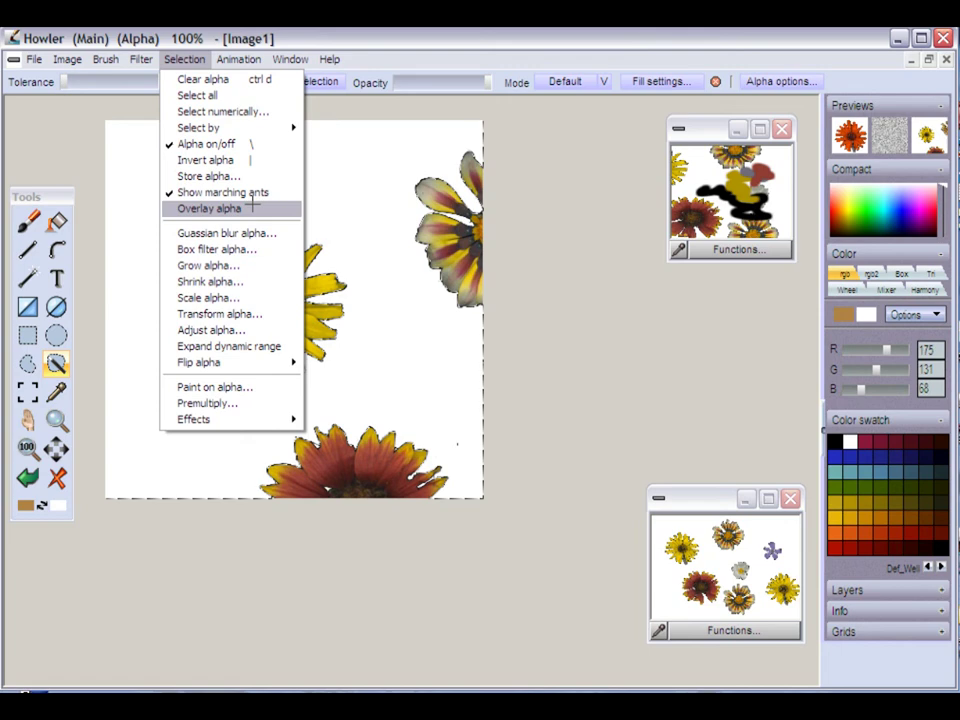
click(250, 175)
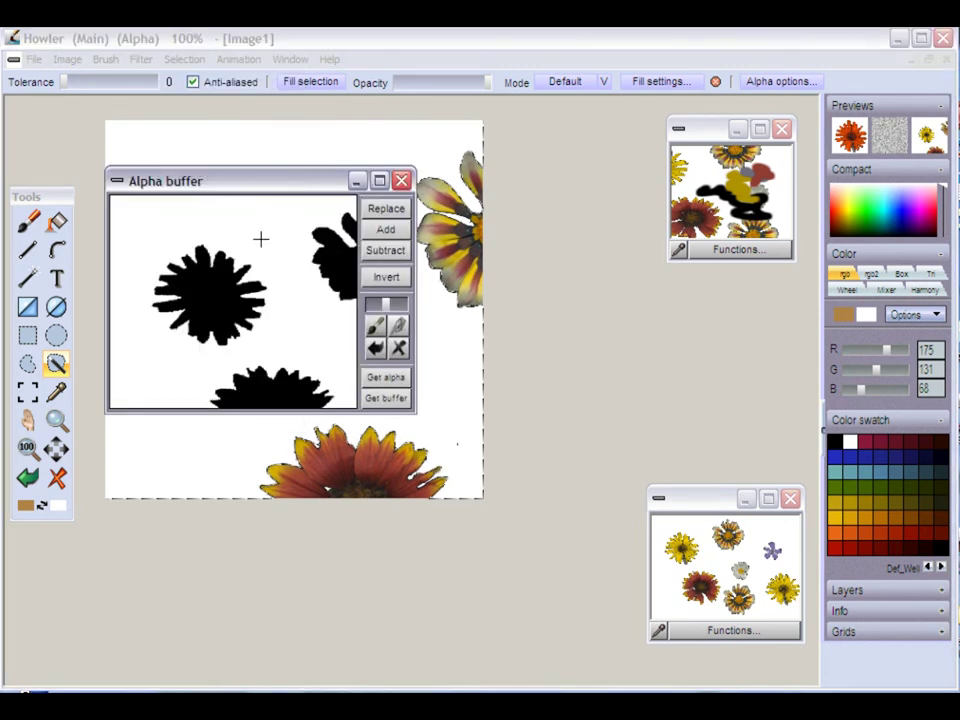
drag(242, 181, 671, 134)
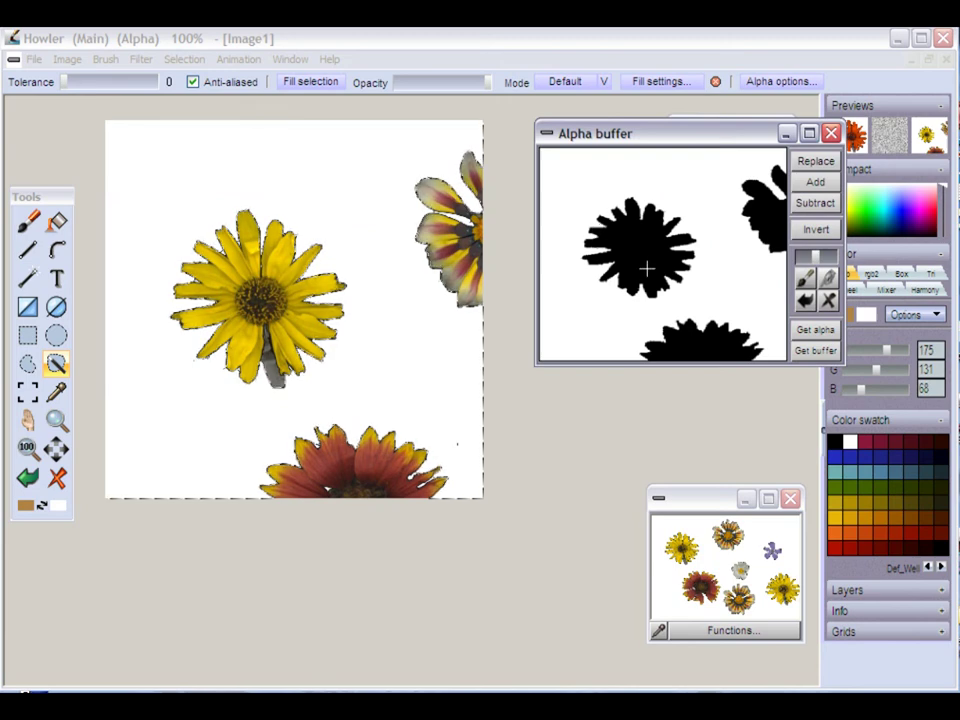
drag(607, 366, 611, 408)
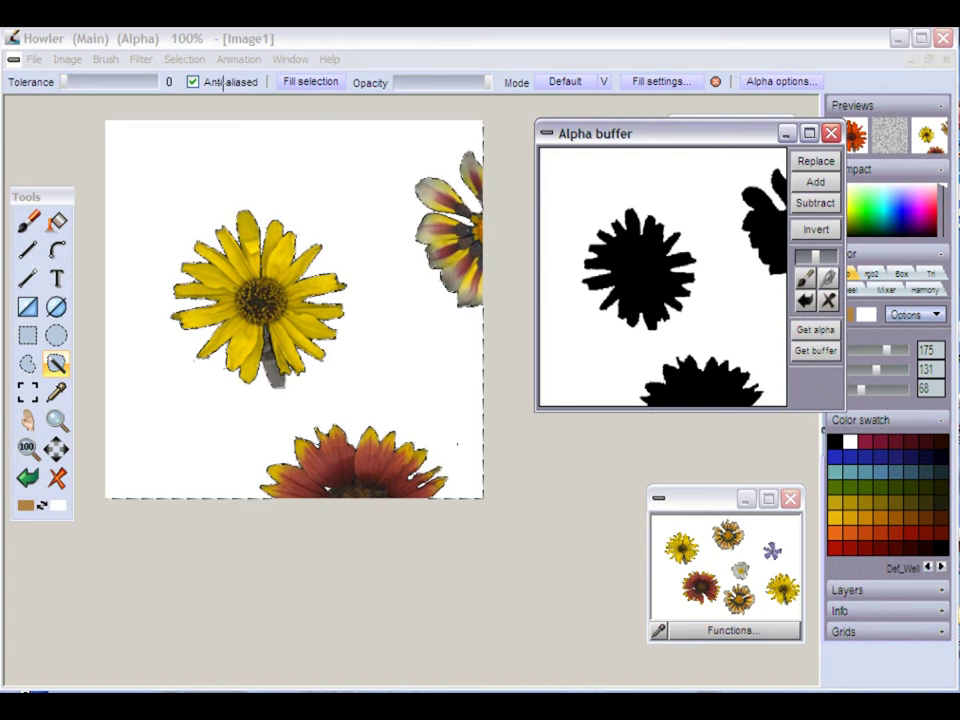
drag(718, 139, 717, 308)
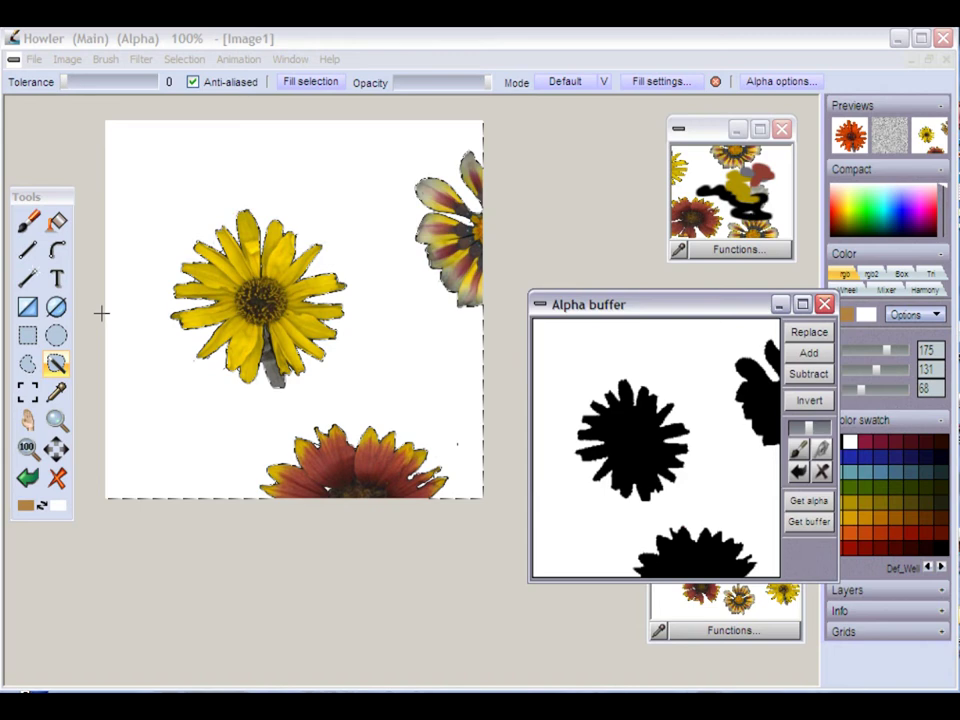
Choose the HotDog brush and paint overlapping strokes across the selected background around the flowers
click(28, 221)
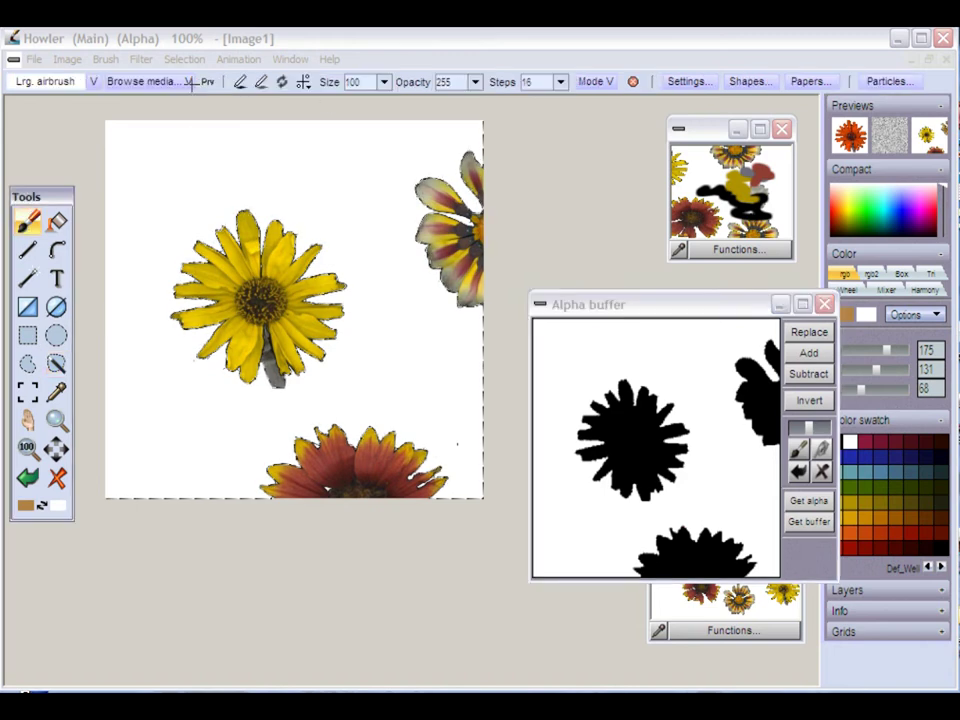
click(94, 81)
click(440, 430)
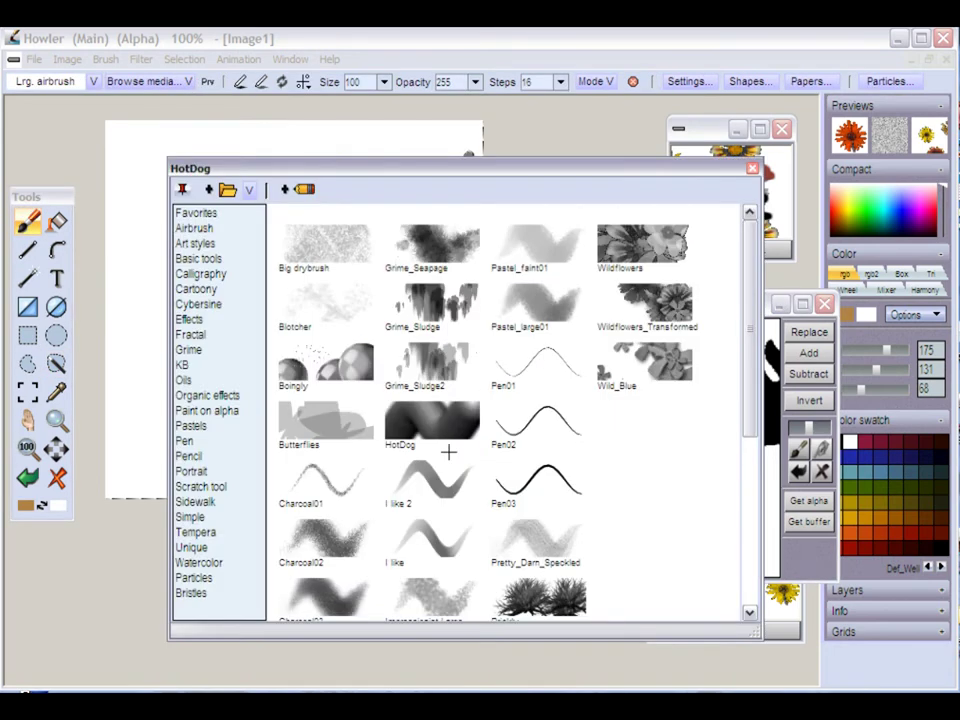
click(432, 413)
mouse_move(294, 253)
mouse_down()
mouse_move(329, 199)
mouse_move(424, 322)
mouse_move(405, 383)
mouse_move(217, 310)
mouse_move(177, 276)
mouse_move(275, 424)
mouse_move(303, 498)
mouse_move(438, 441)
mouse_move(356, 354)
mouse_move(381, 214)
mouse_up()
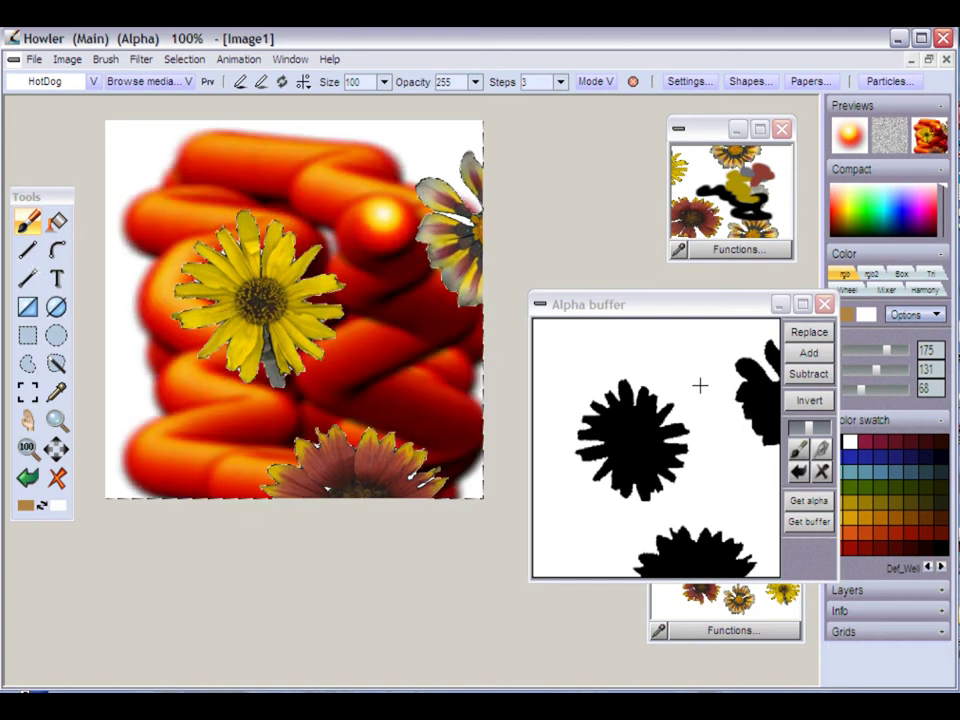
Clear the whole canvas to white, and undo the clearing
drag(708, 305, 690, 278)
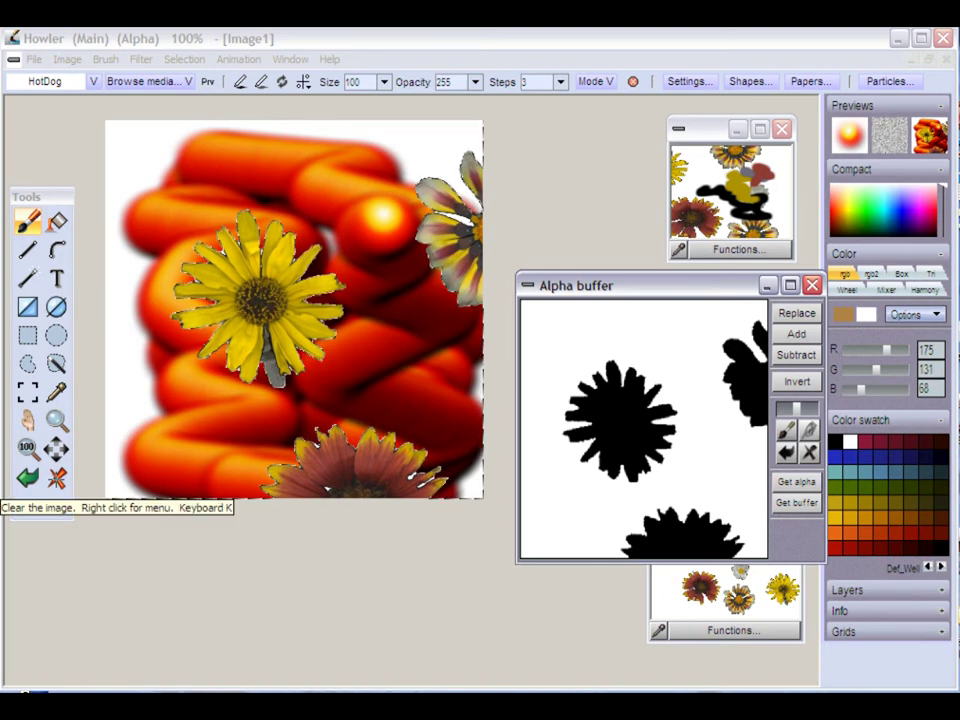
click(57, 479)
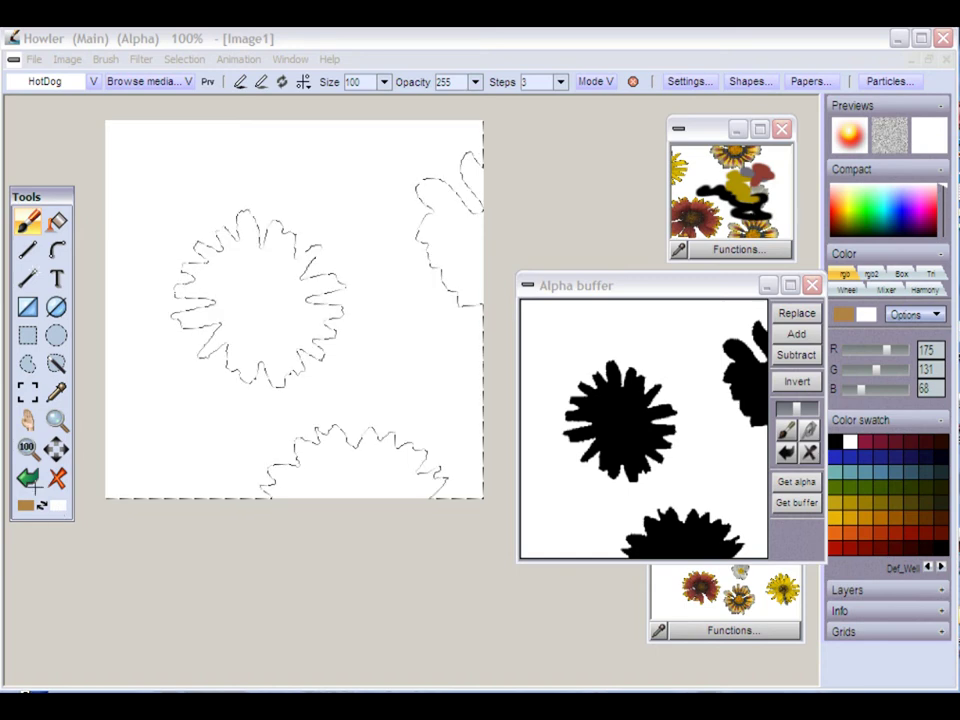
key(ctrl+z)
Move the alpha buffer off the colour controls and set the primary colour to bright green and the secondary to blue-violet
right_click(57, 481)
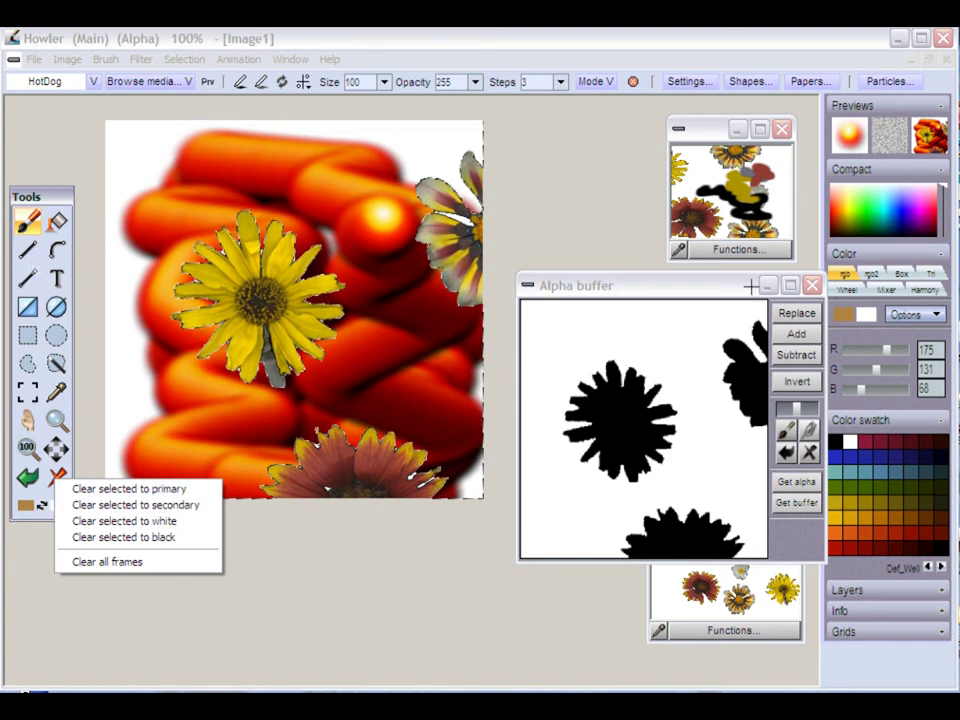
drag(600, 285, 564, 267)
click(862, 207)
drag(862, 207, 865, 209)
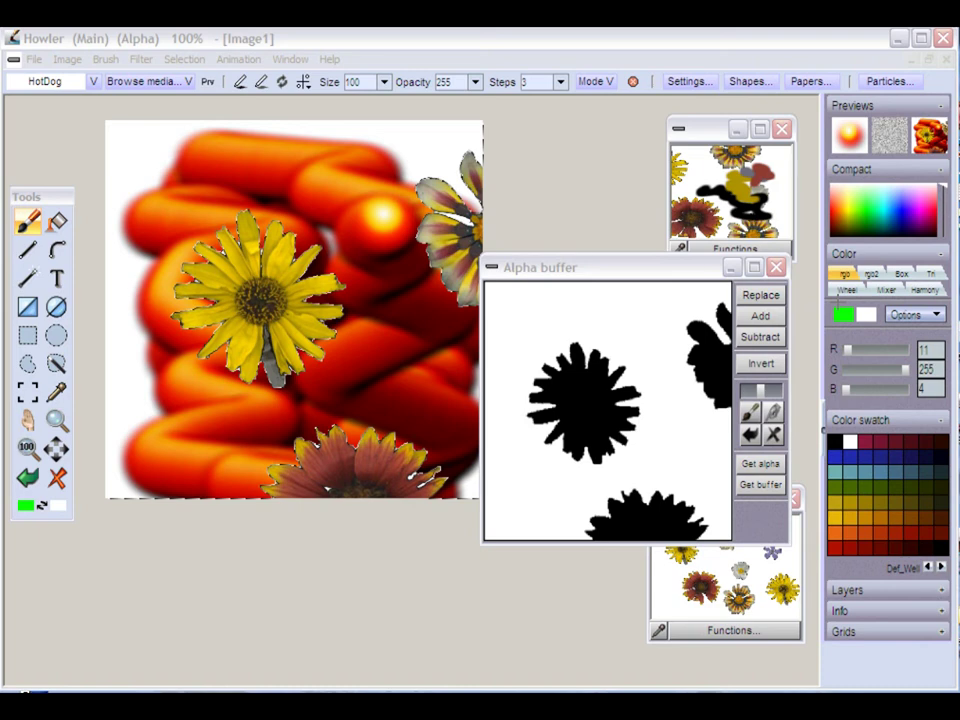
right_click(904, 211)
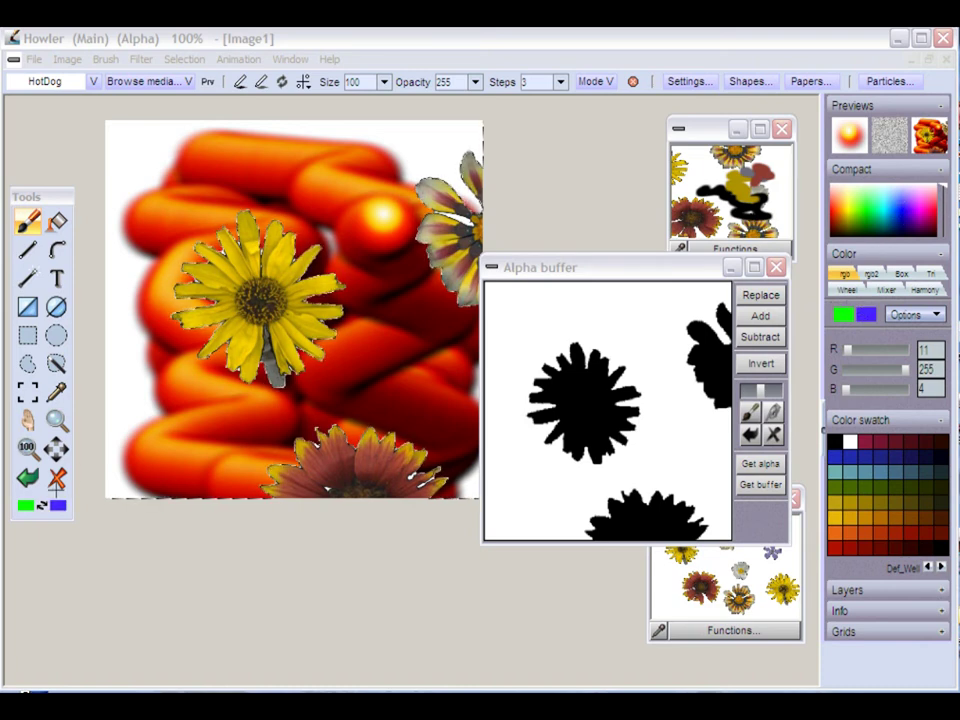
Clear the selected background to the secondary colour, and clear it again to white
click(56, 478)
click(157, 503)
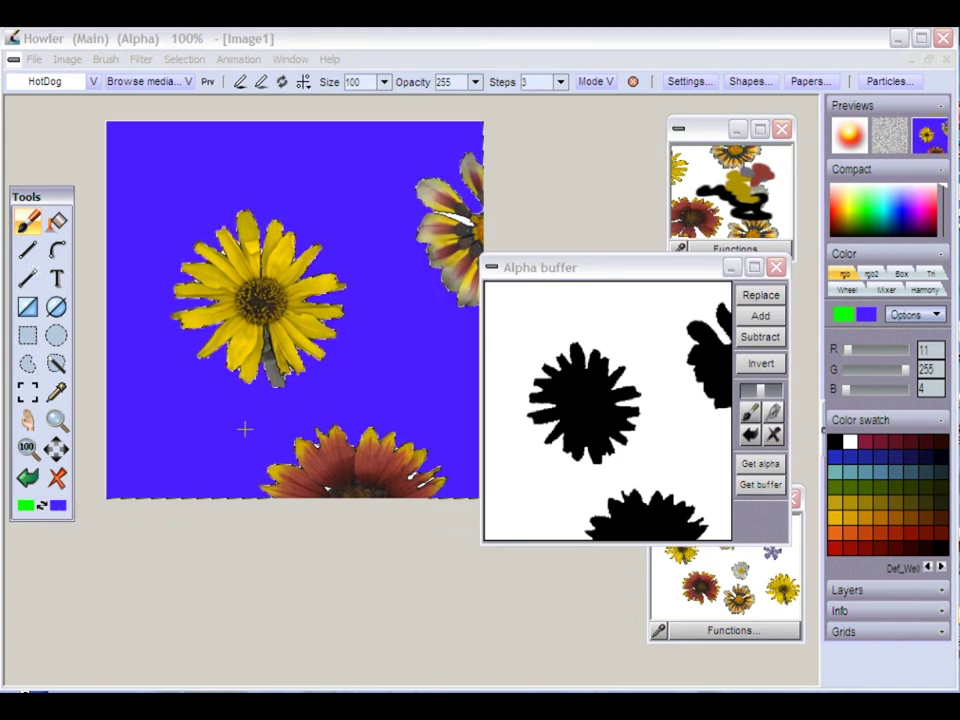
click(56, 478)
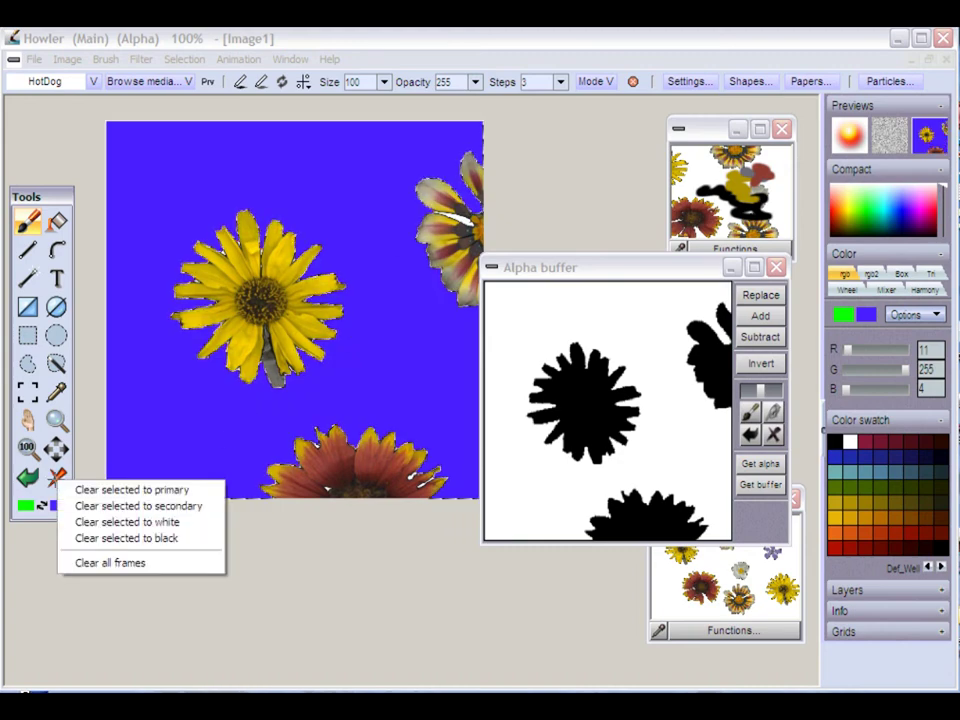
click(136, 522)
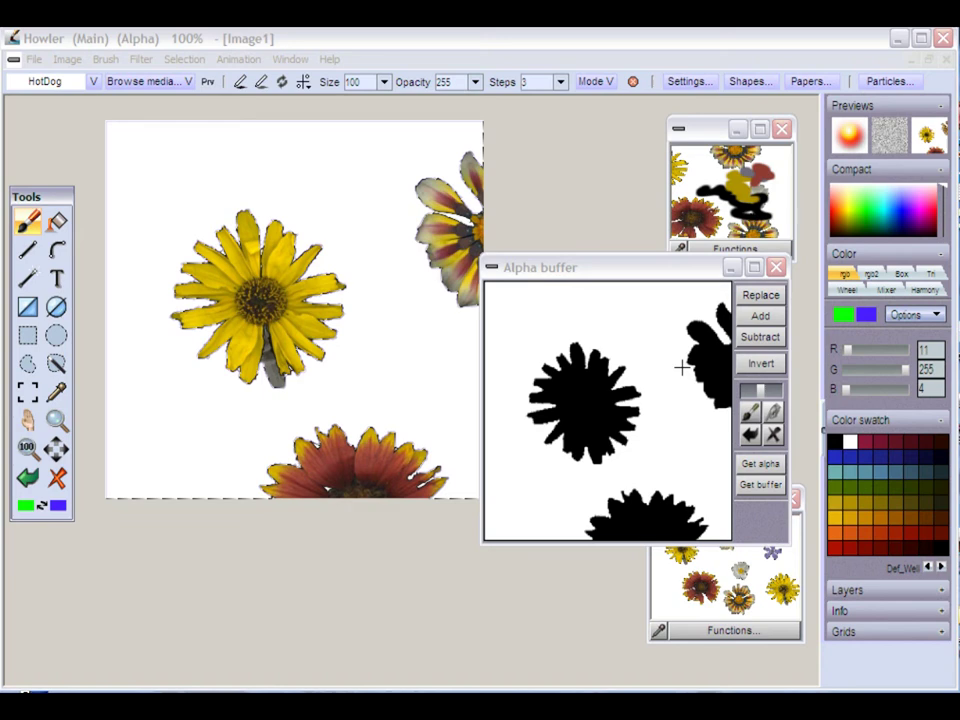
Invert the stored alpha in its buffer and paint HotDog strokes around the yellow flower using the current background selection
drag(628, 266, 704, 286)
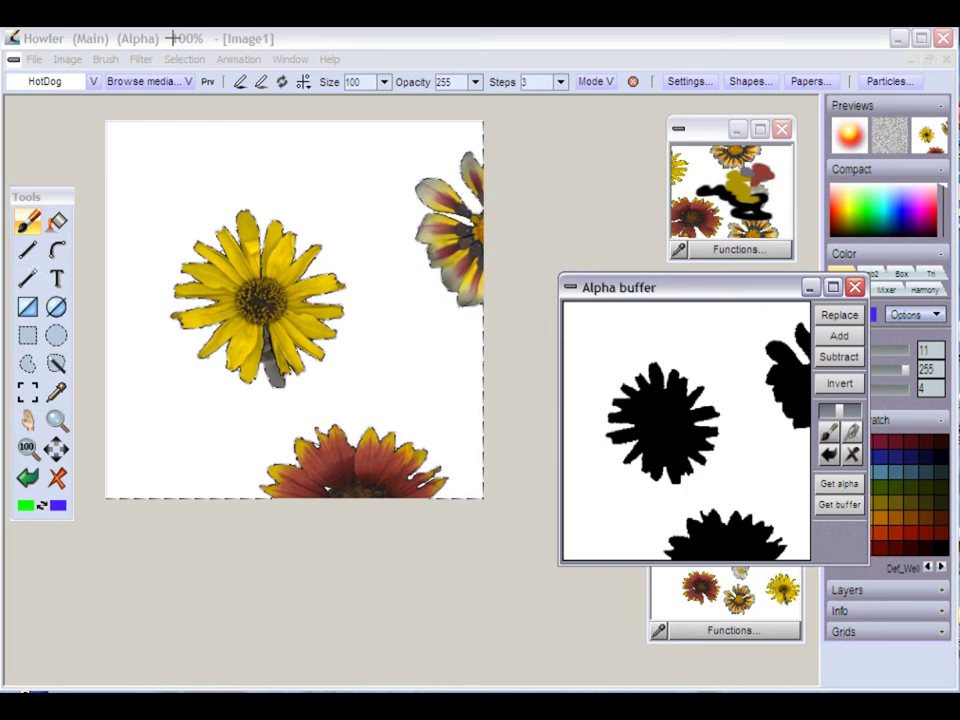
click(840, 383)
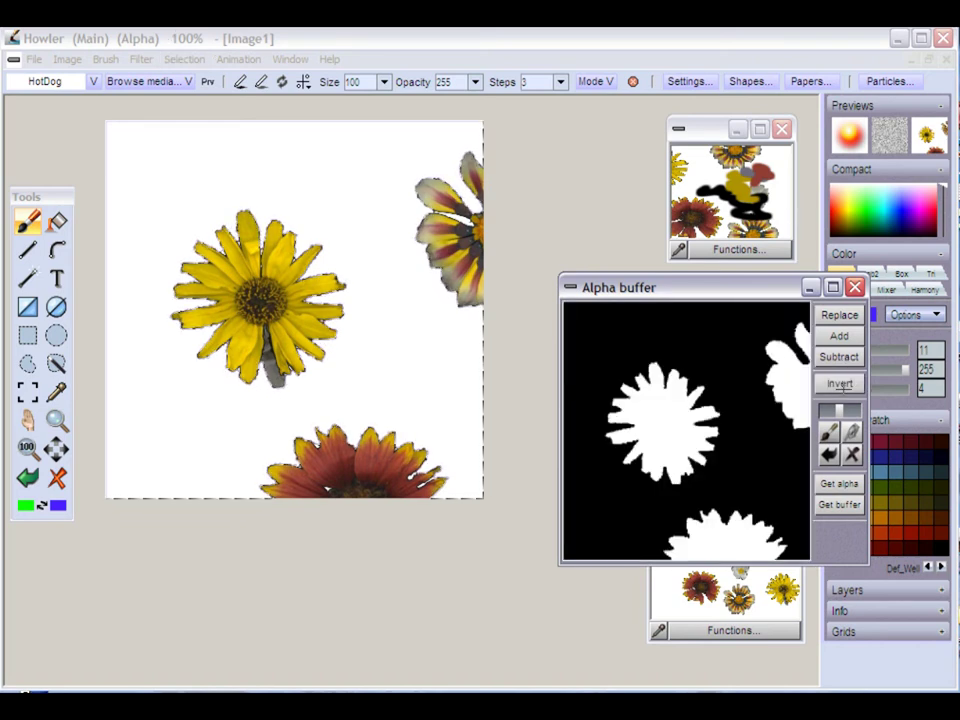
click(840, 383)
click(840, 383)
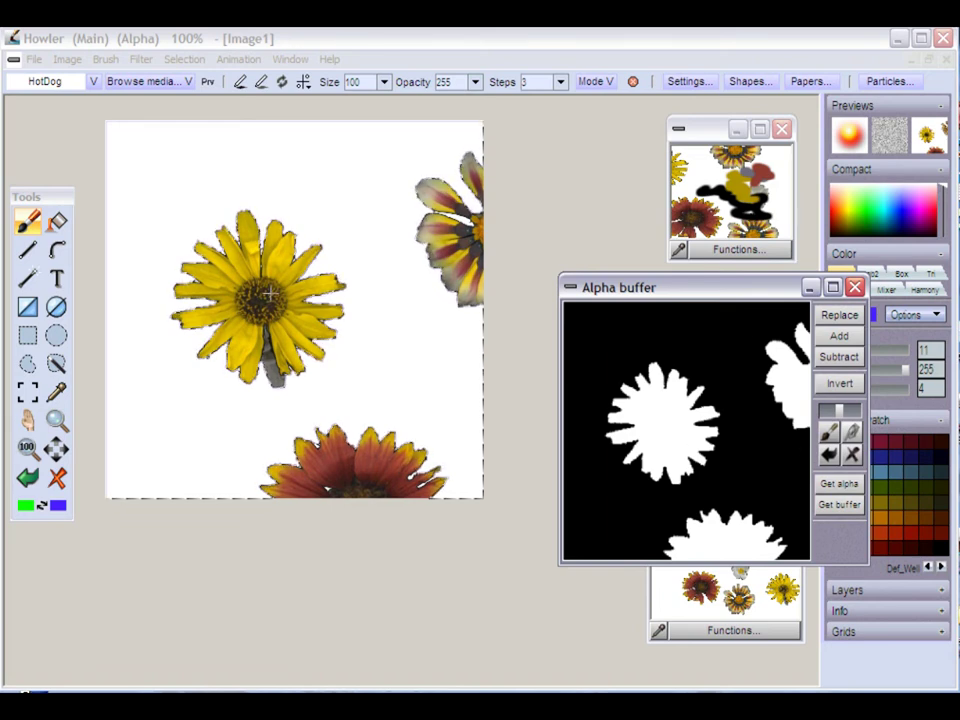
drag(273, 184, 292, 325)
drag(296, 398, 212, 410)
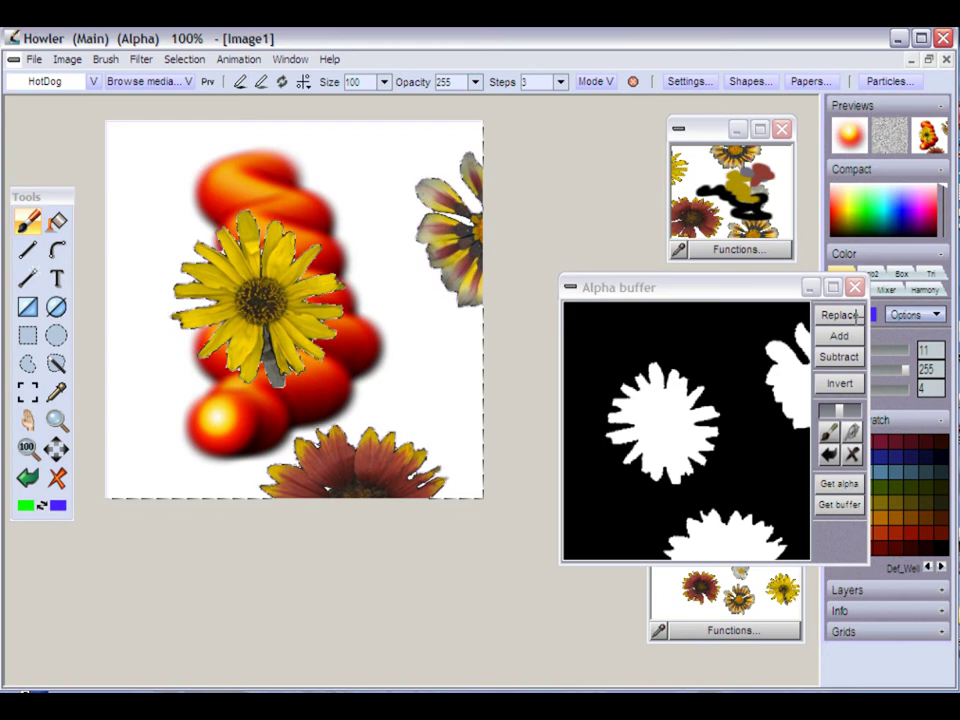
Replace the active selection with the inverted stored alpha and paint HotDog strokes inside the yellow and striped flower shapes
click(845, 314)
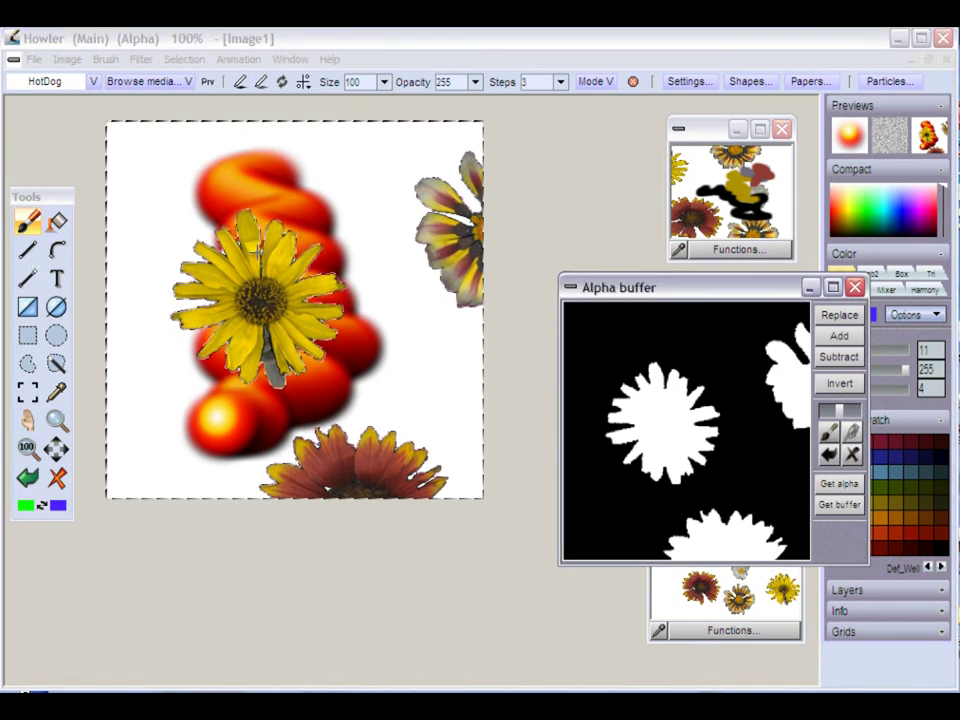
drag(240, 255, 333, 300)
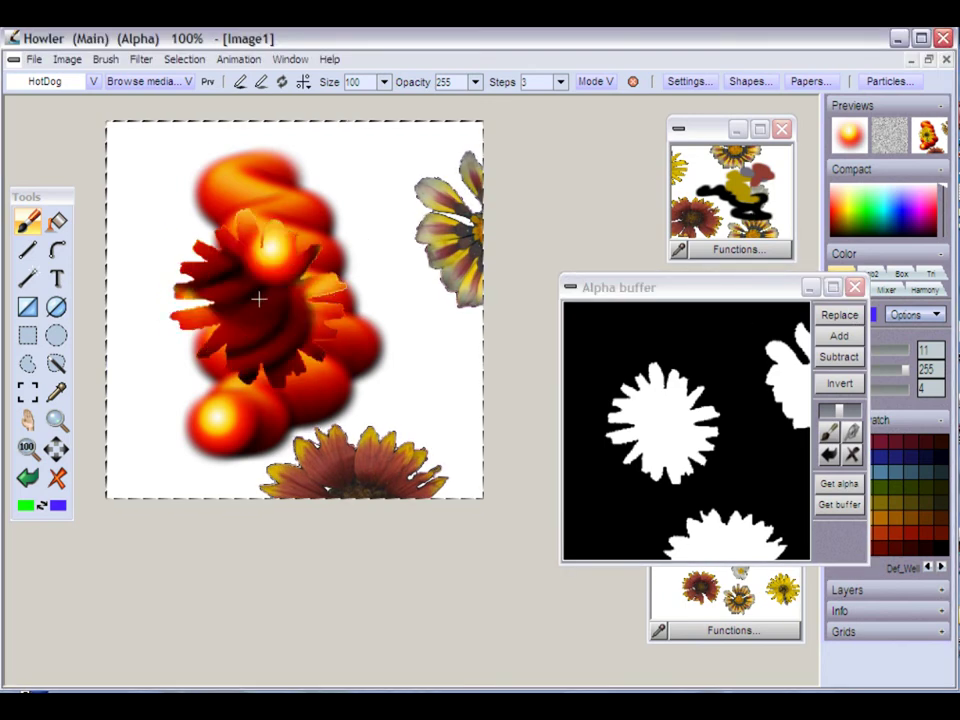
mouse_move(234, 373)
mouse_down()
mouse_move(316, 249)
mouse_move(281, 309)
mouse_move(375, 340)
mouse_move(464, 234)
mouse_move(414, 217)
mouse_move(461, 167)
mouse_up()
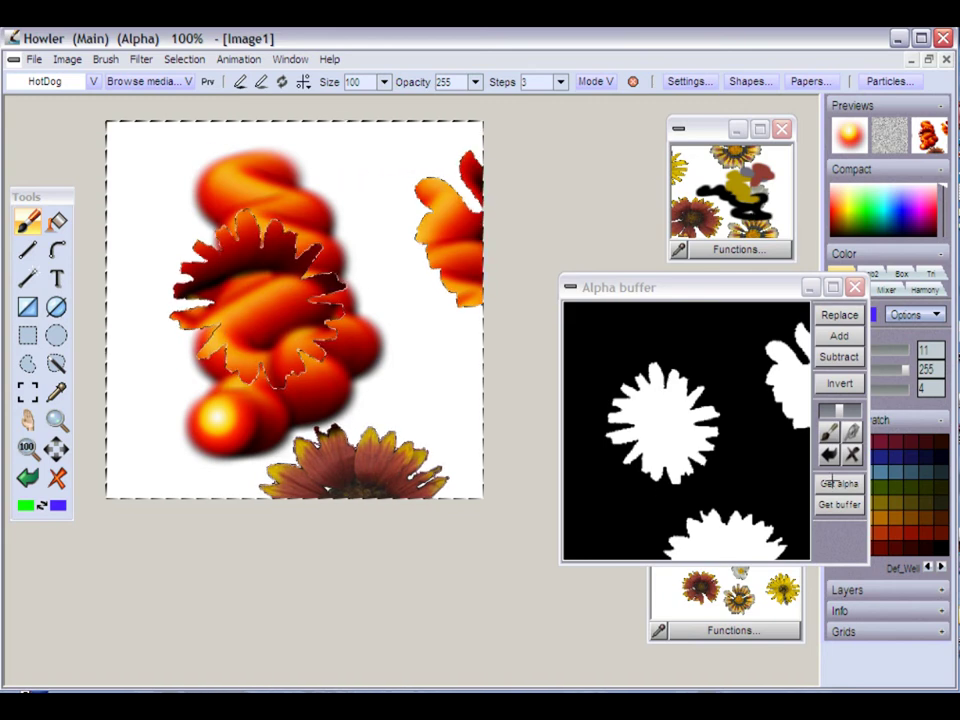
Soften the petals of the central flower mask in the alpha buffer, enlarge the window, and paint white over the mask
drag(673, 286, 609, 399)
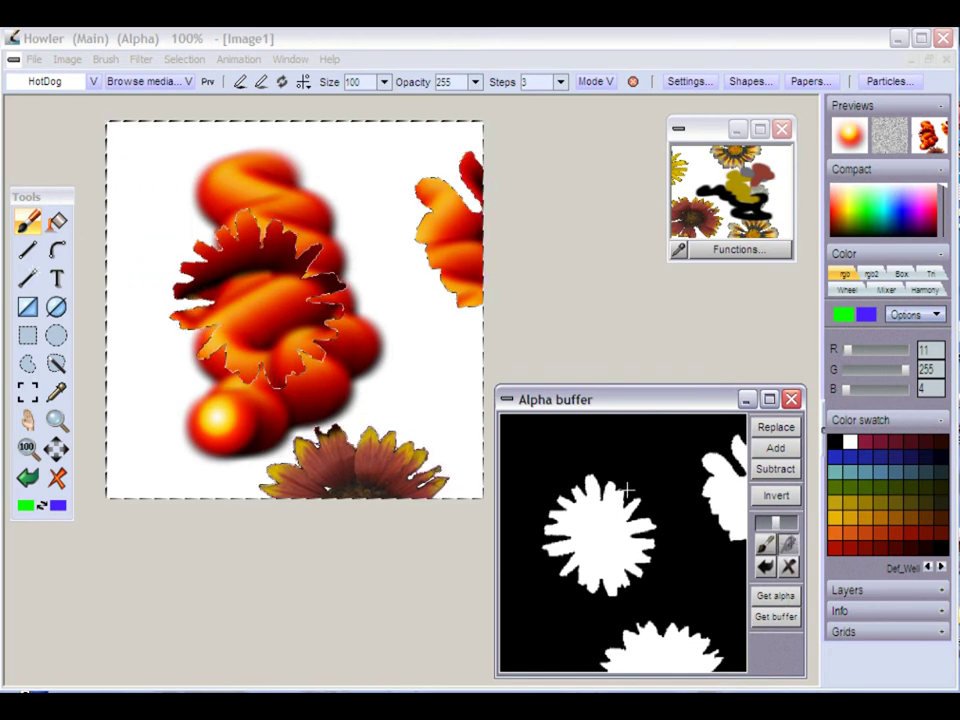
mouse_move(635, 495)
mouse_down()
mouse_move(664, 506)
mouse_move(613, 507)
mouse_move(657, 496)
mouse_move(685, 518)
mouse_move(656, 511)
mouse_move(642, 490)
mouse_move(649, 536)
mouse_move(789, 522)
mouse_move(580, 505)
mouse_up()
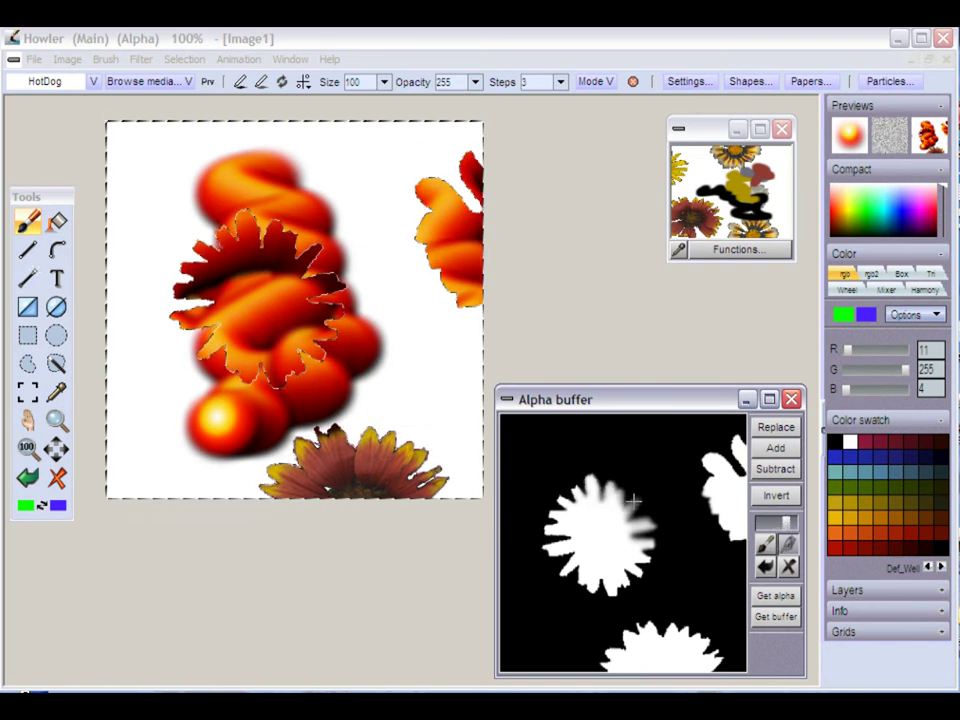
drag(495, 390, 238, 165)
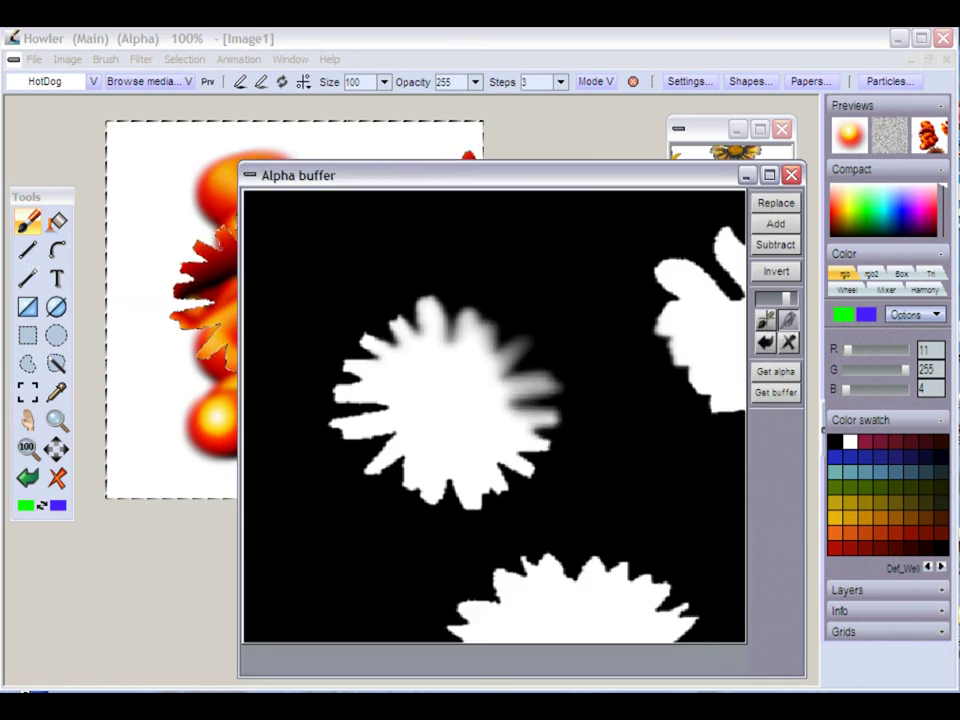
mouse_move(559, 377)
mouse_down()
mouse_move(502, 322)
mouse_move(409, 347)
mouse_move(540, 429)
mouse_move(481, 320)
mouse_move(528, 347)
mouse_move(579, 261)
mouse_up()
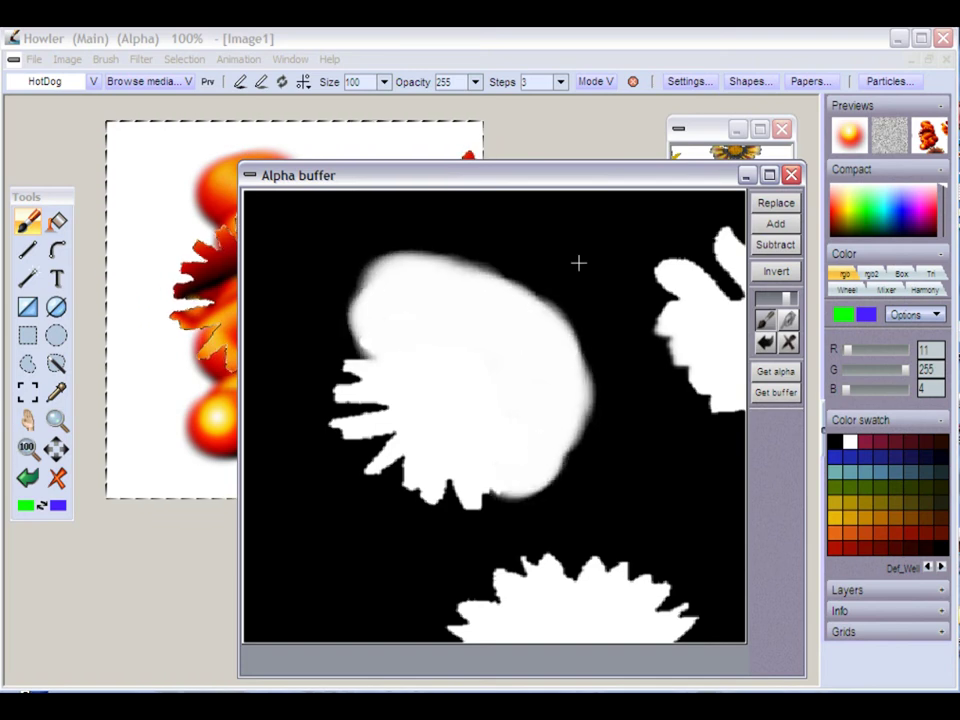
Load the current alpha back into the buffer, then shrink the buffer window and move it away from the canvas
click(776, 371)
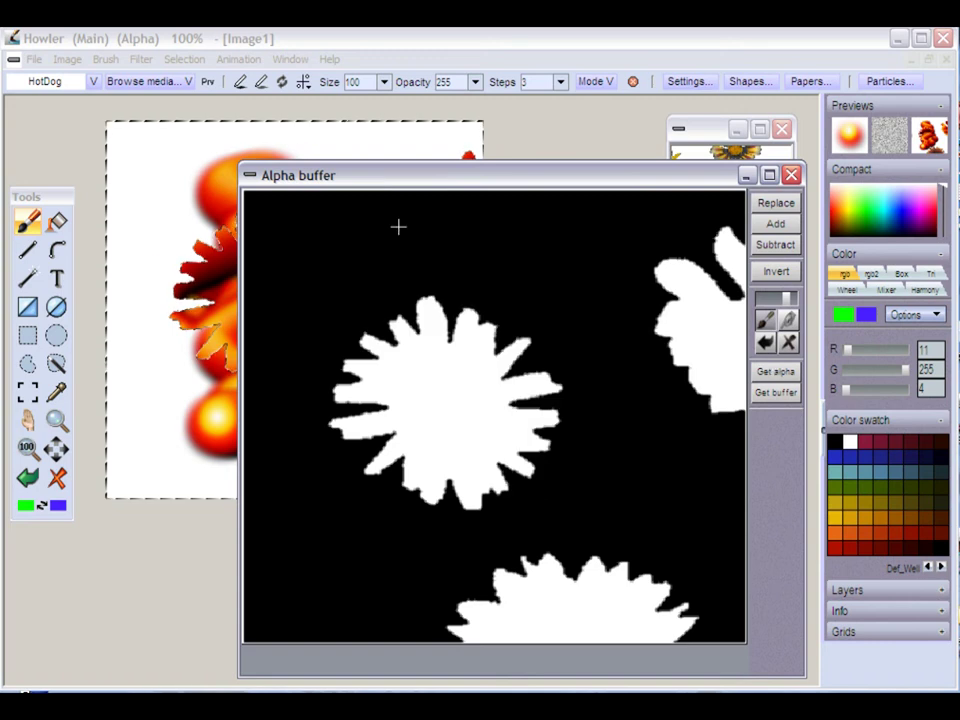
drag(240, 162, 471, 348)
drag(633, 362, 742, 346)
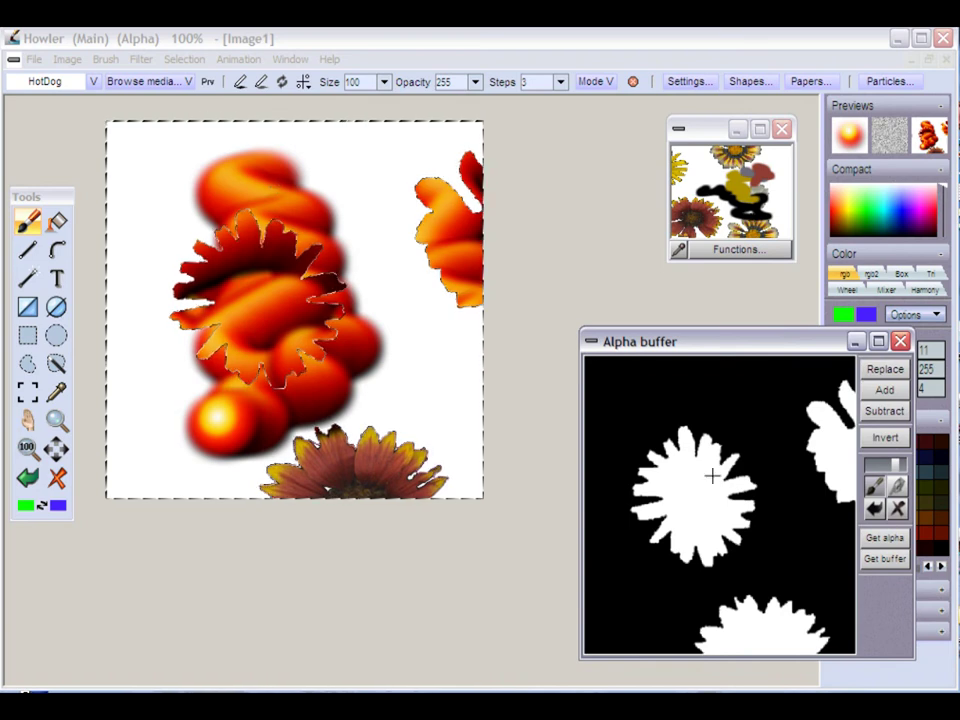
Restore the original flower image from its buffer, then try a HotDog stroke inside the yellow flower and undo it
click(184, 59)
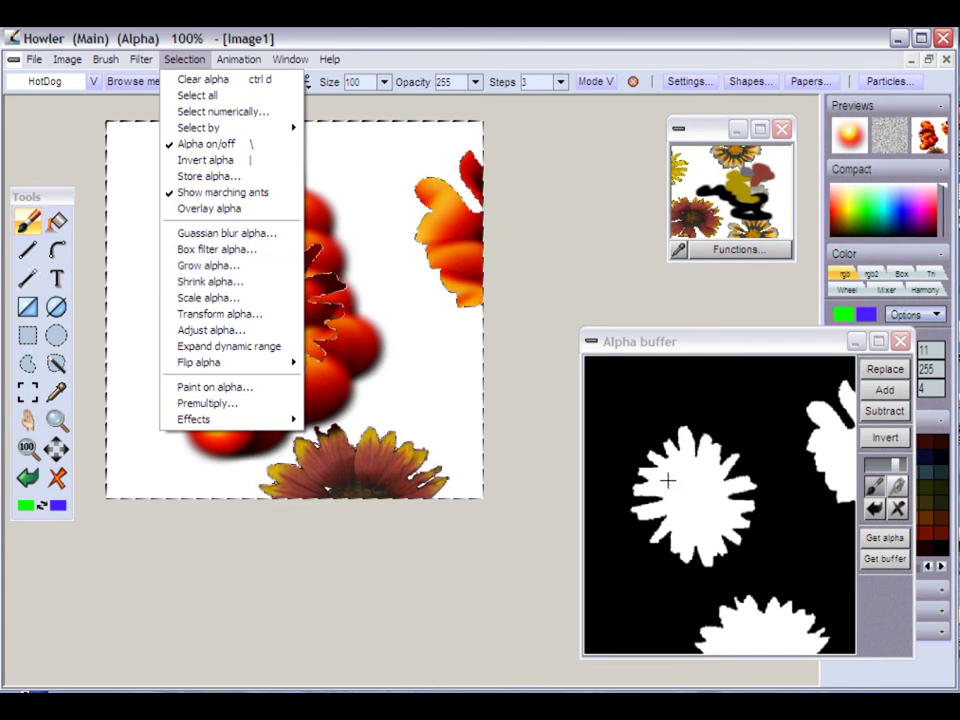
click(717, 188)
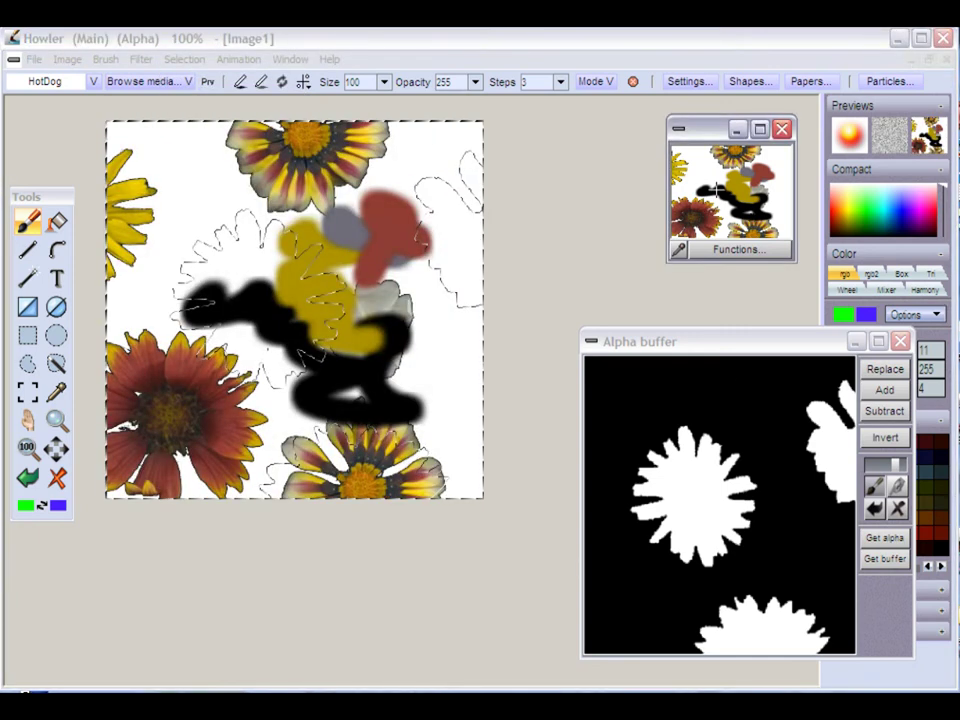
drag(722, 340, 643, 285)
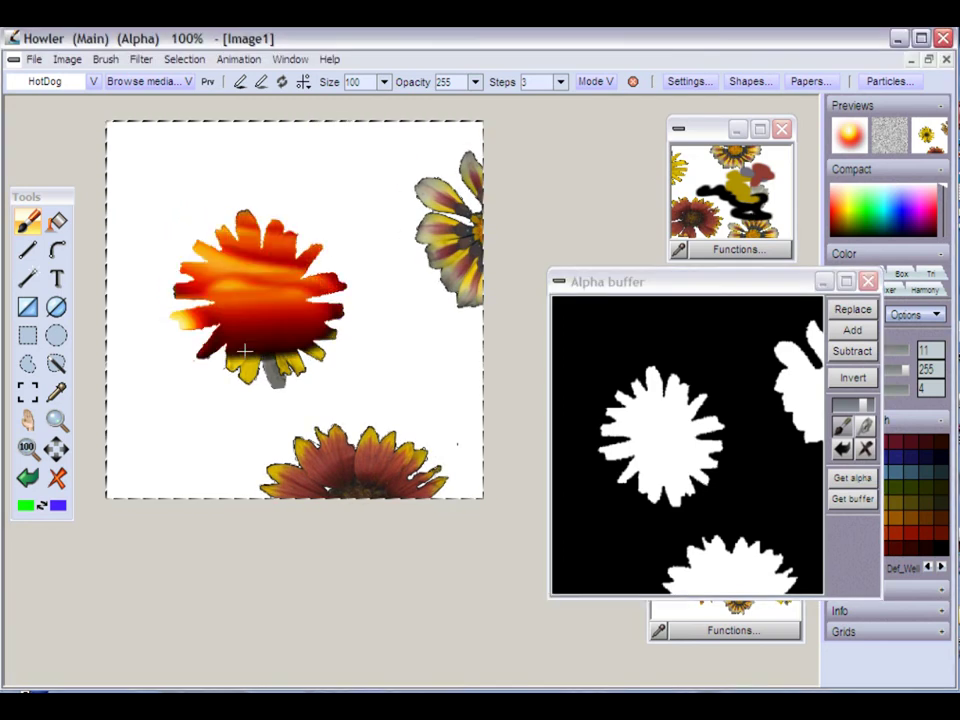
mouse_move(244, 351)
mouse_down()
mouse_move(261, 378)
mouse_move(299, 358)
mouse_up()
key(ctrl+z)
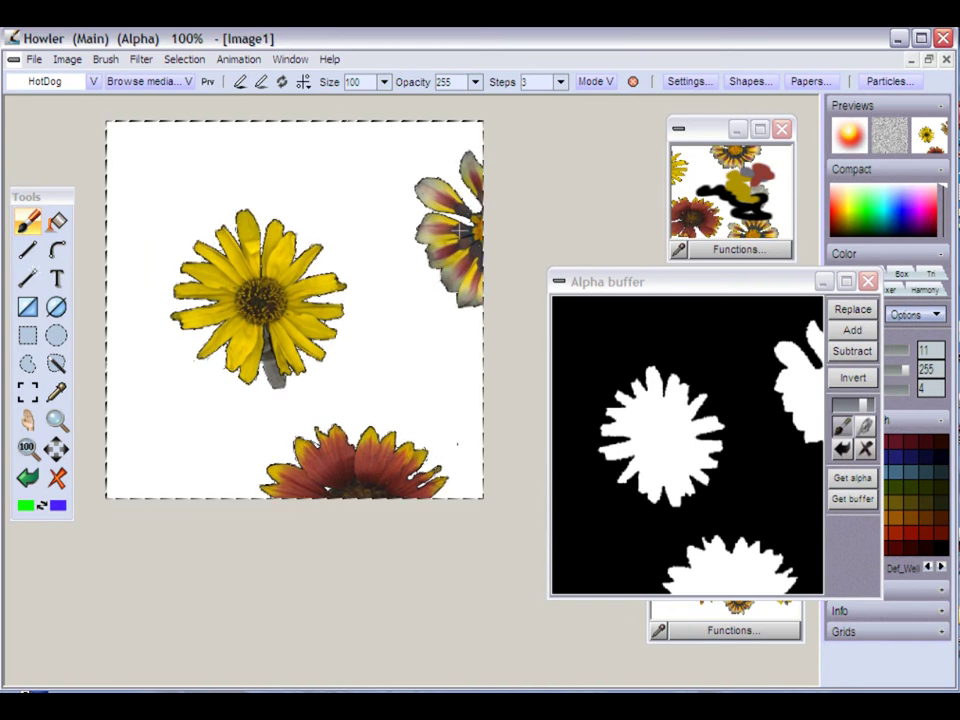
Grow the current alpha around the flowers, load it into the alpha buffer, and move the buffer window away from the canvas
drag(680, 282, 636, 356)
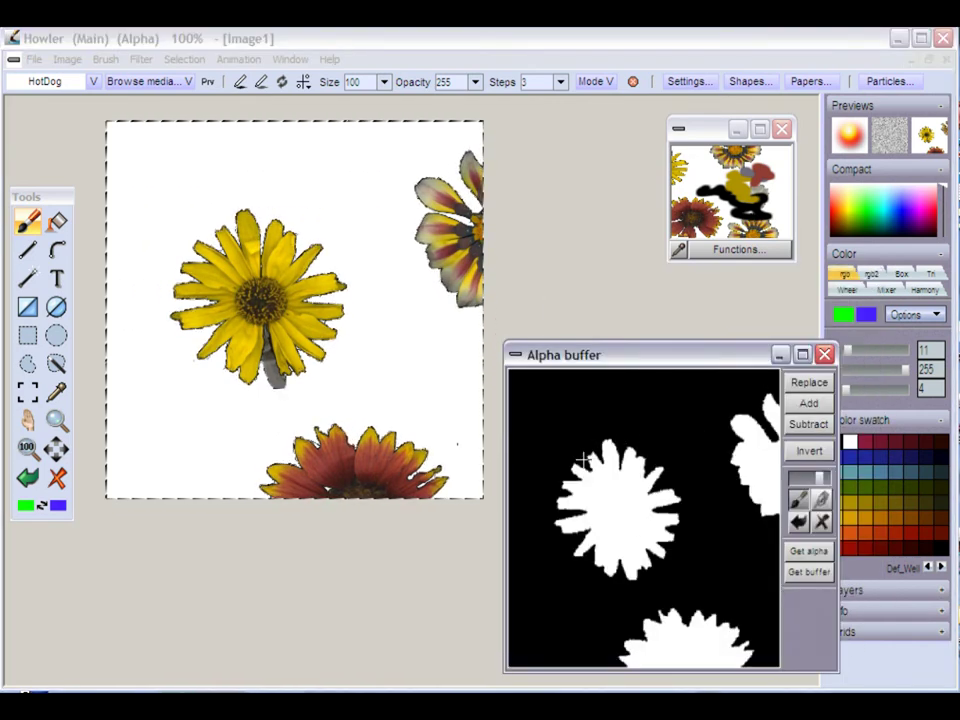
click(184, 59)
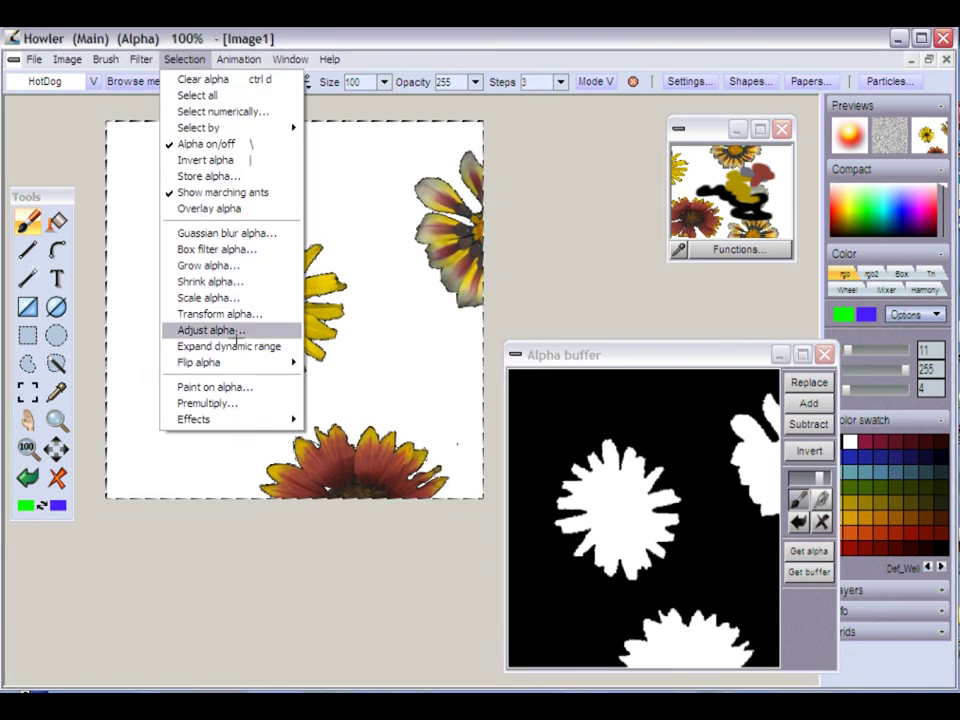
click(238, 264)
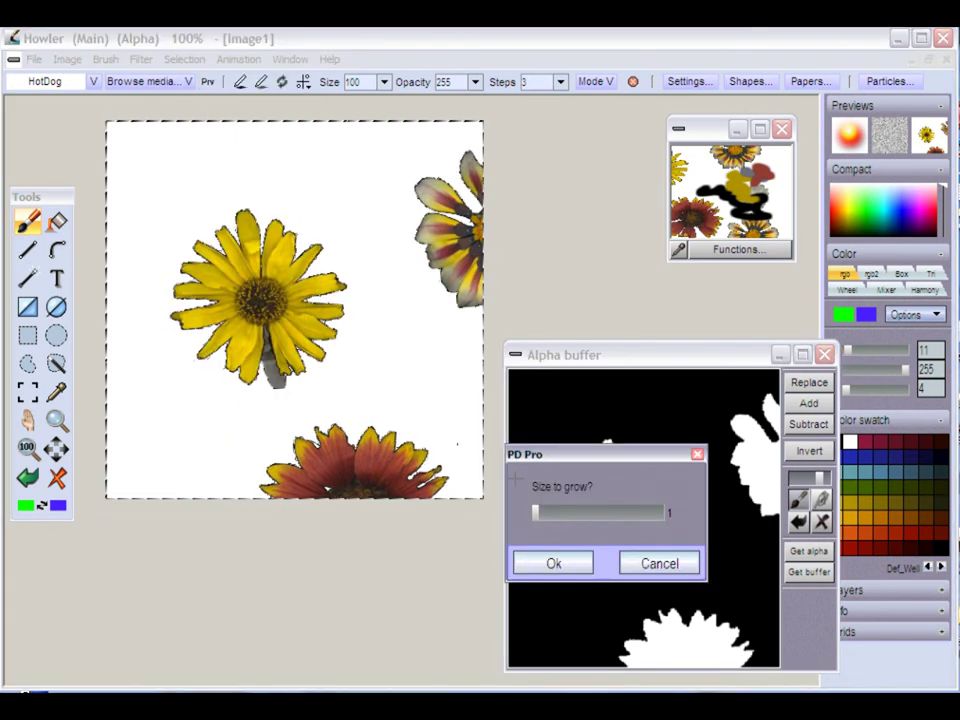
drag(560, 325, 596, 325)
click(579, 372)
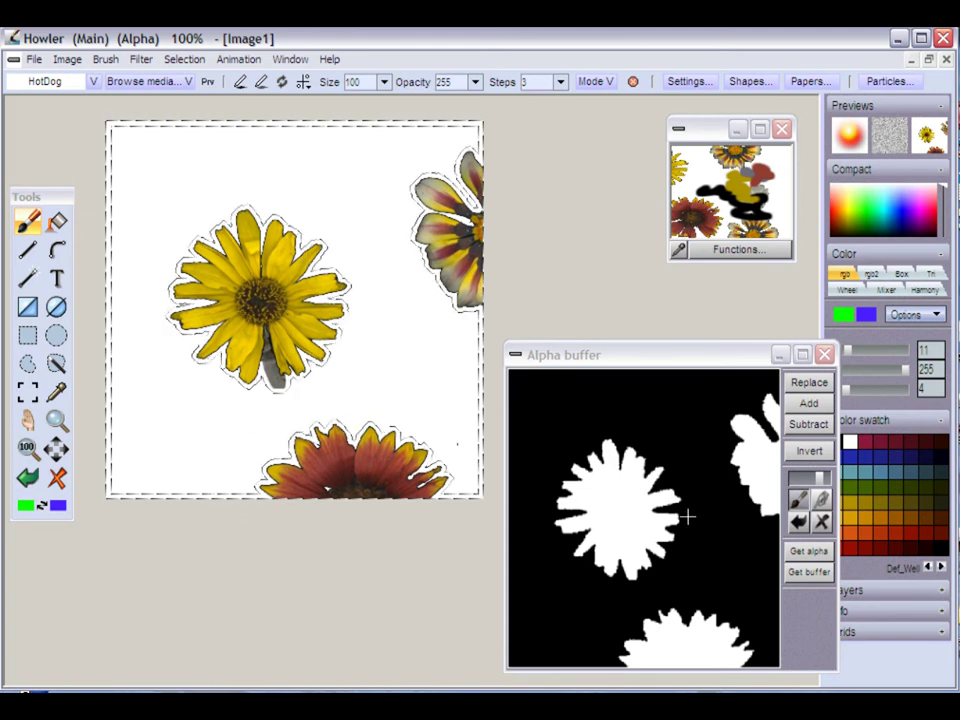
click(810, 551)
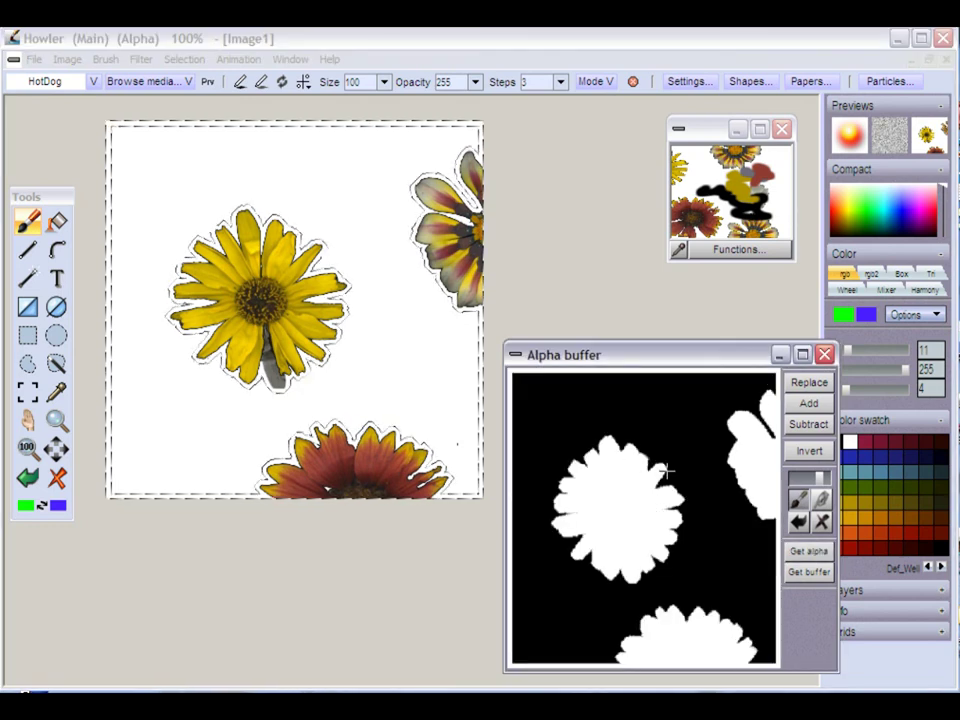
drag(545, 358, 653, 368)
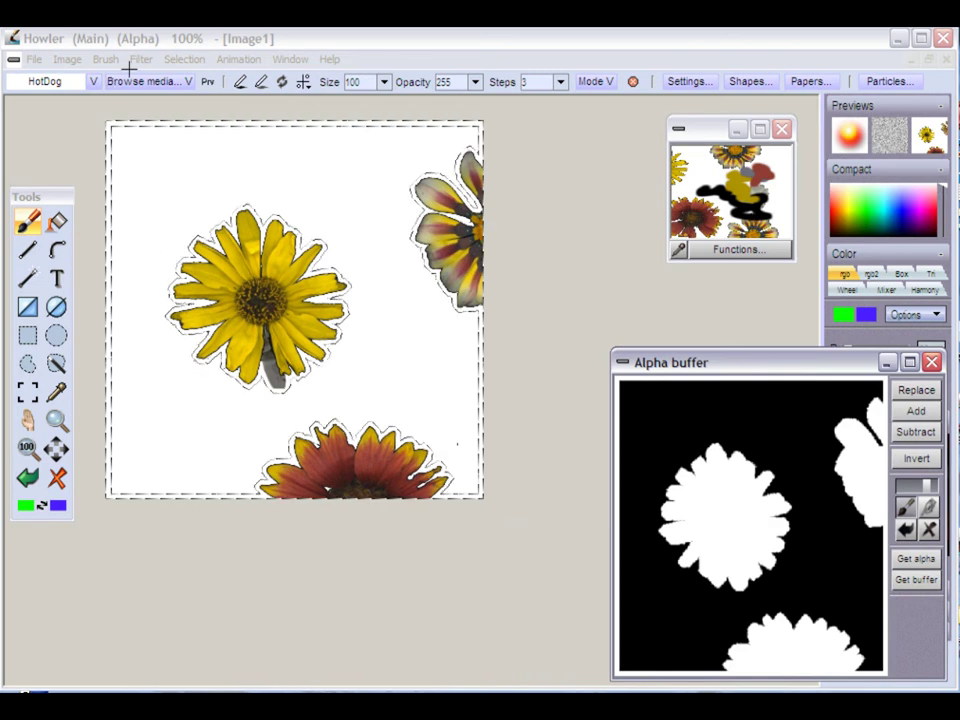
Return to the ungrown flower selection, store it in a second alpha buffer, and place that window above the first
click(148, 292)
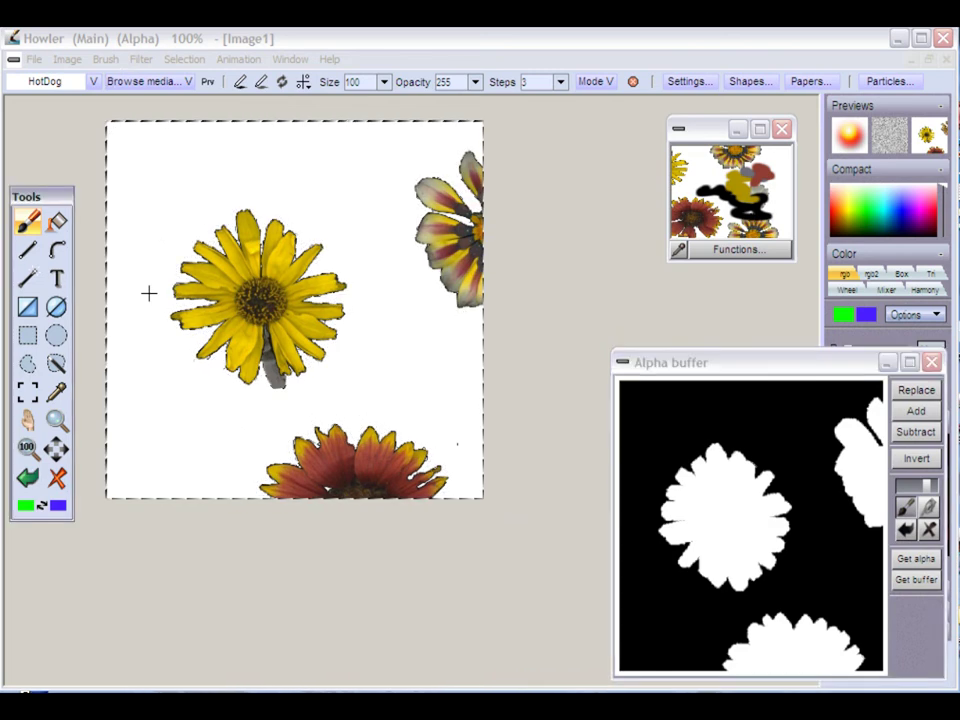
click(182, 59)
click(208, 176)
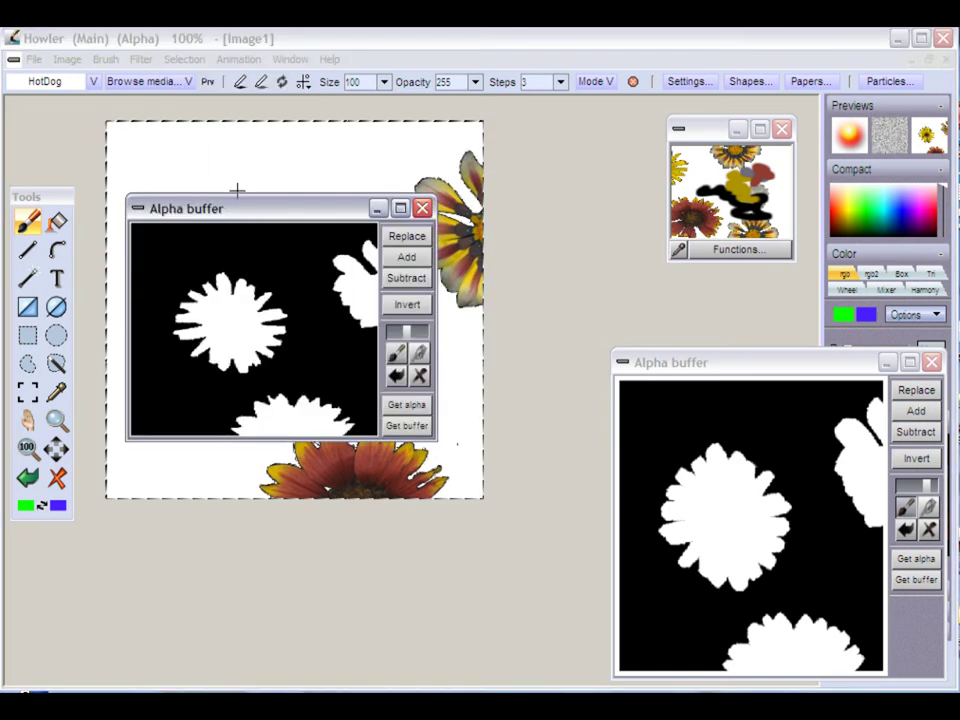
drag(248, 212, 694, 137)
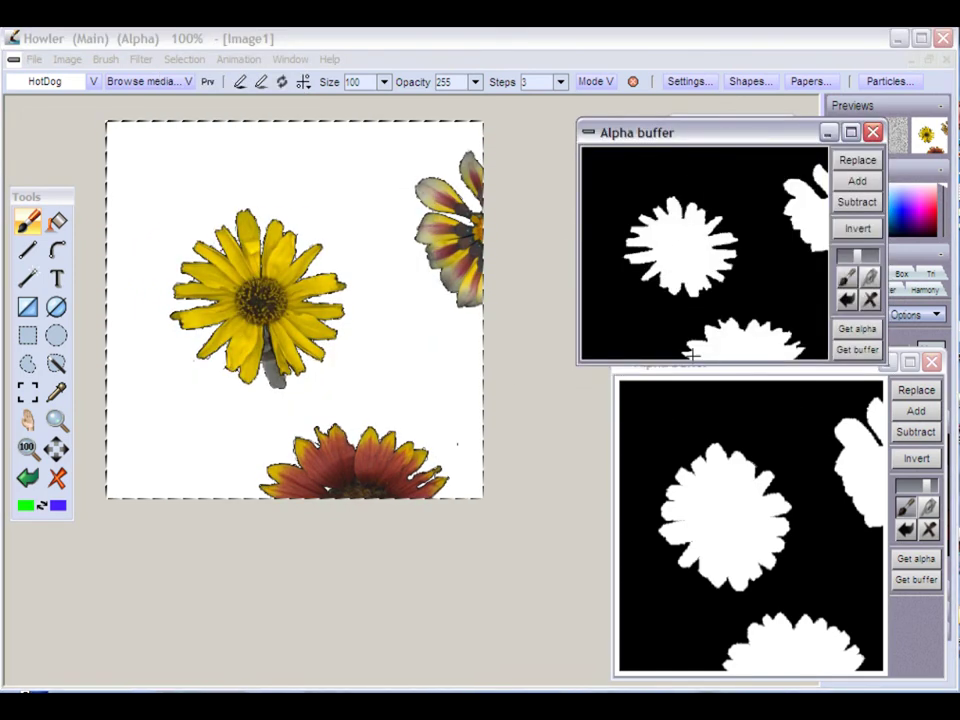
drag(690, 129, 645, 114)
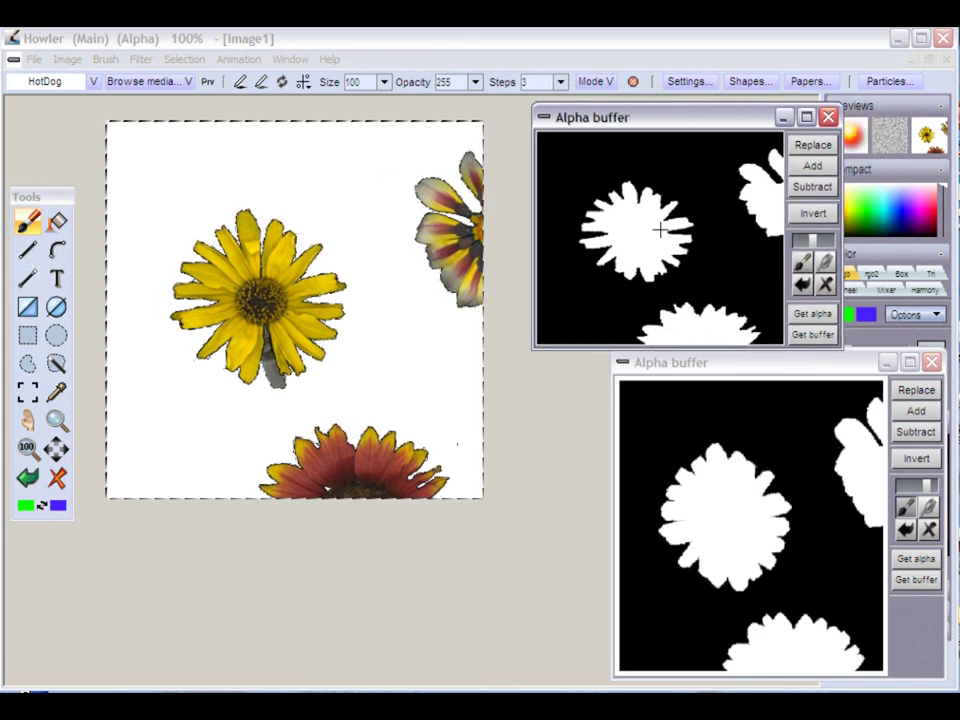
Replace the selection with the grown alpha and subtract the original flower alpha from it, leaving only the outlines
click(930, 393)
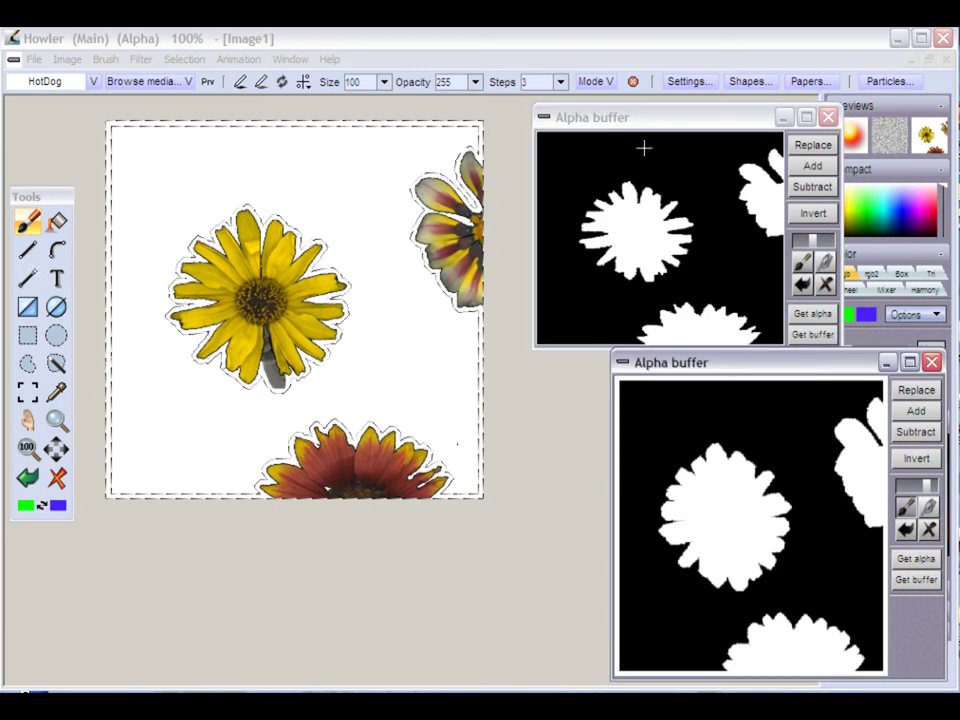
click(728, 172)
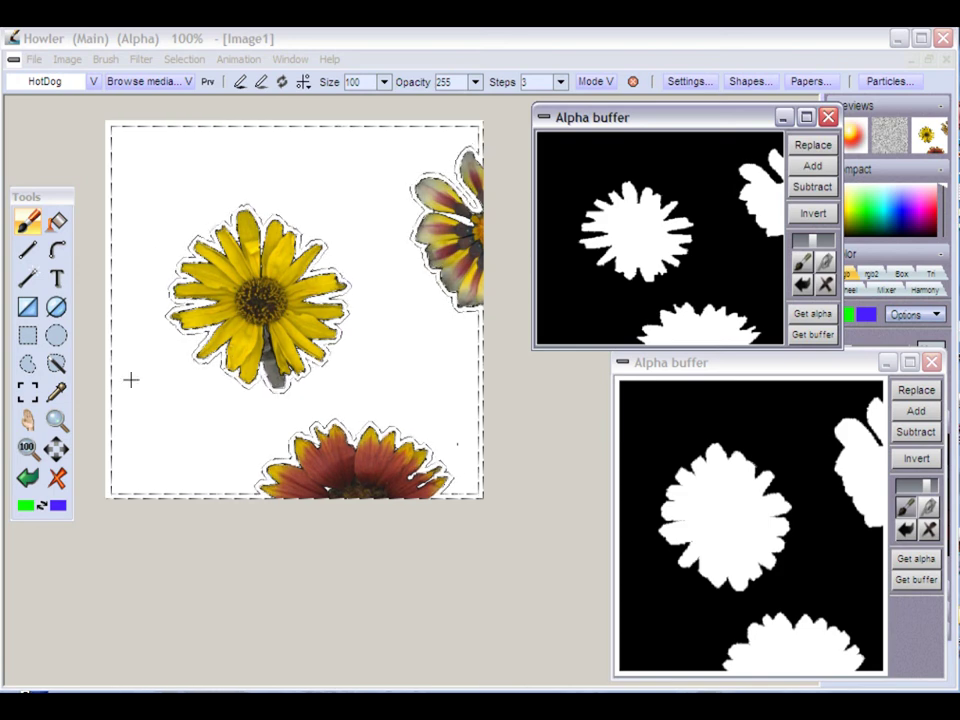
click(56, 420)
drag(607, 513, 659, 508)
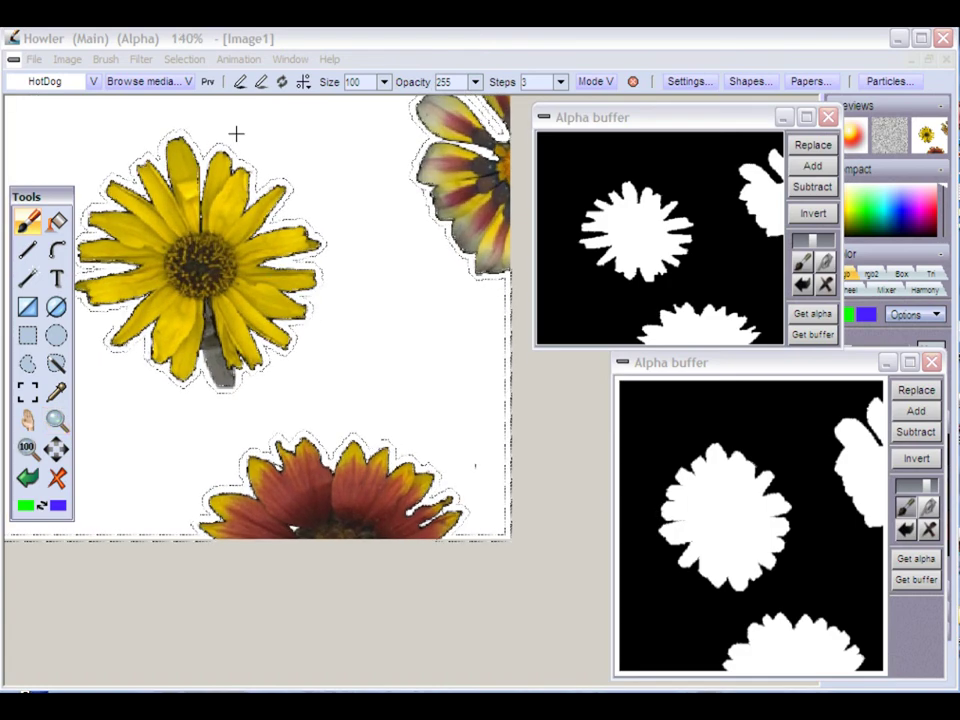
Store the flower outline selection in a third alpha buffer and position its window beside the canvas
click(183, 59)
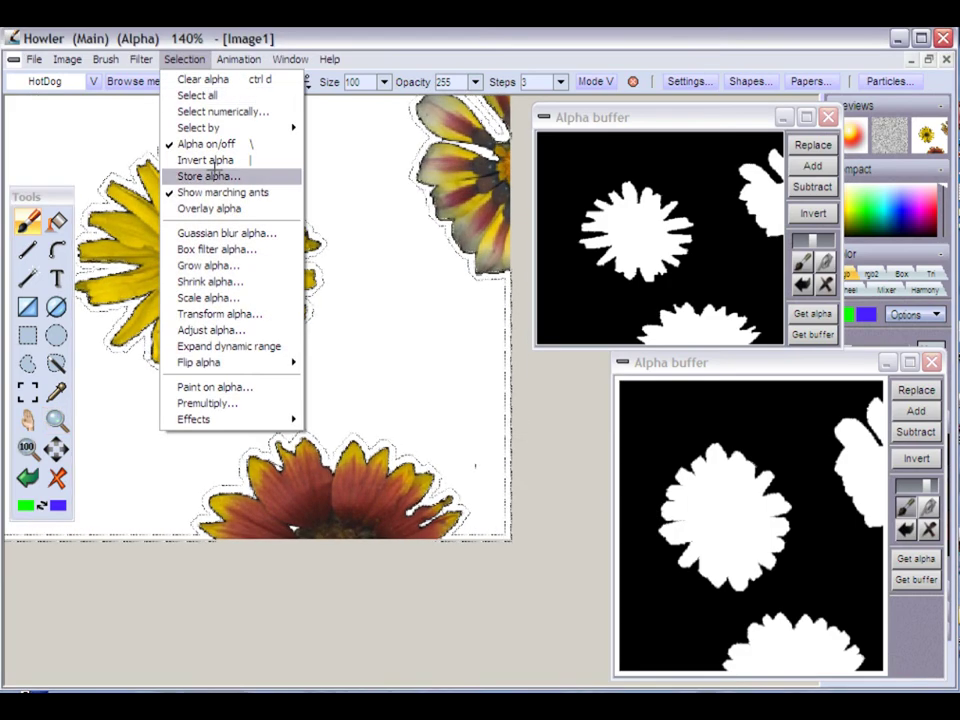
click(214, 176)
drag(285, 237, 525, 444)
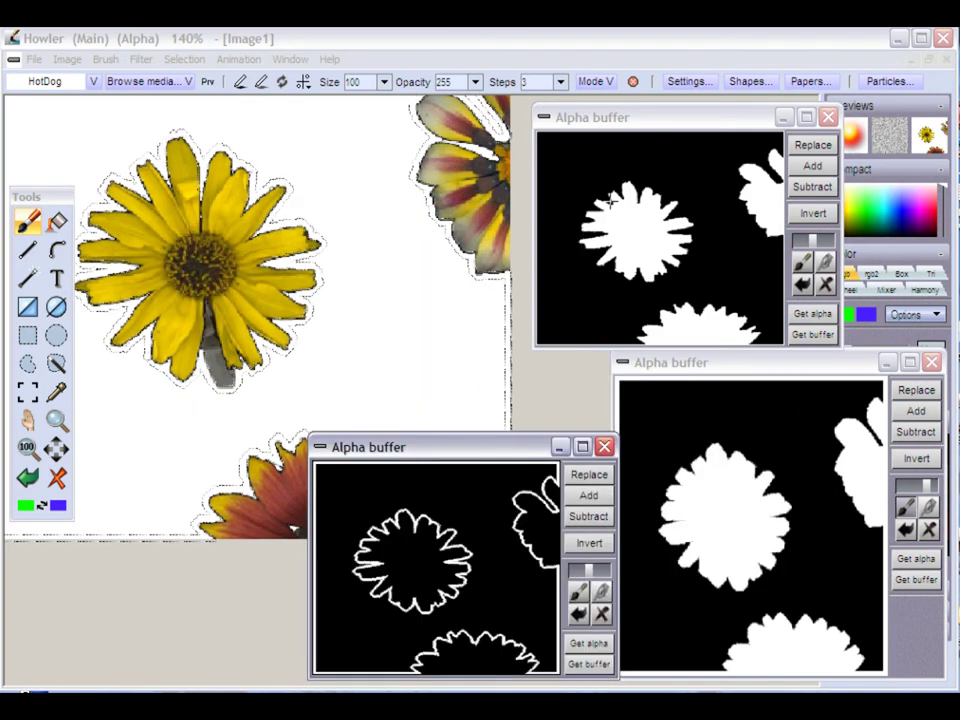
drag(456, 450, 639, 389)
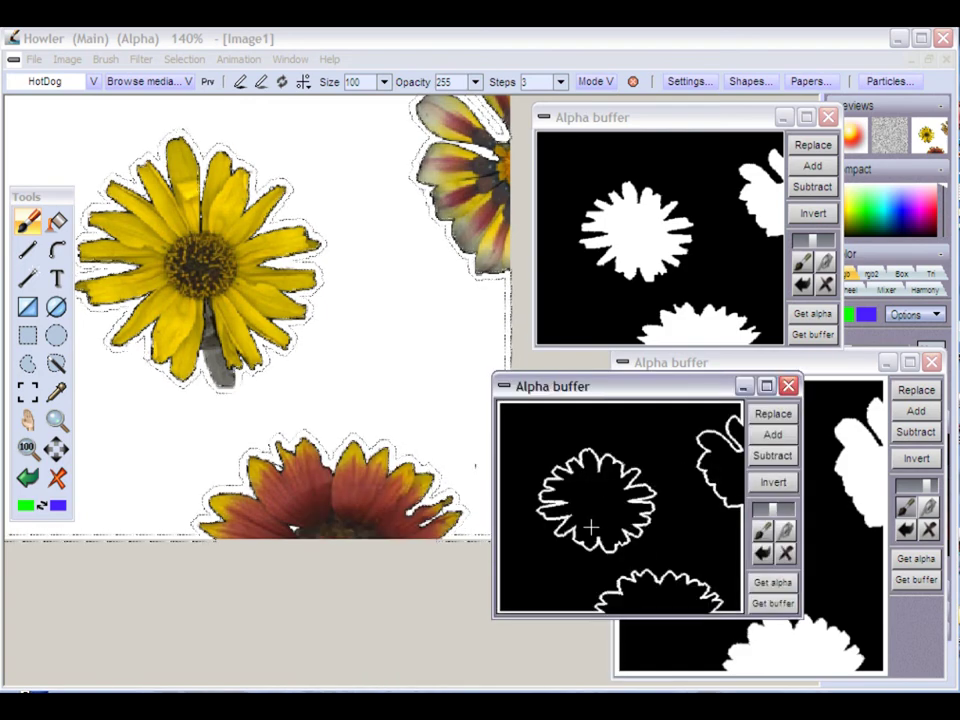
drag(599, 386, 633, 415)
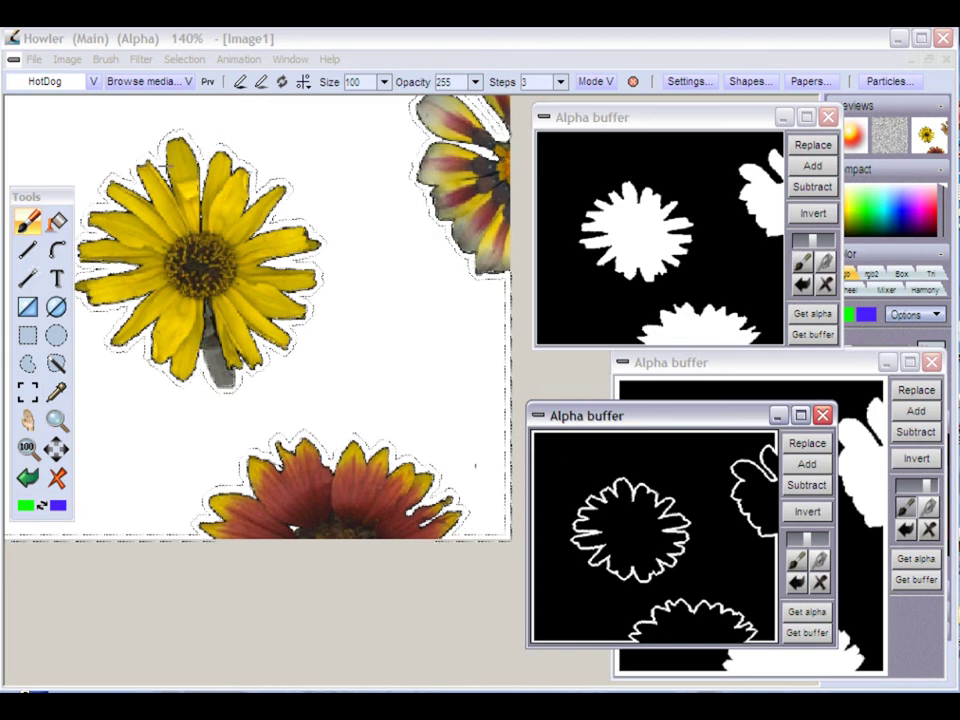
Paint HotDog strokes through the outline selection around the yellow, red and striped flowers, moving the Tools palette off the image
drag(118, 184, 284, 188)
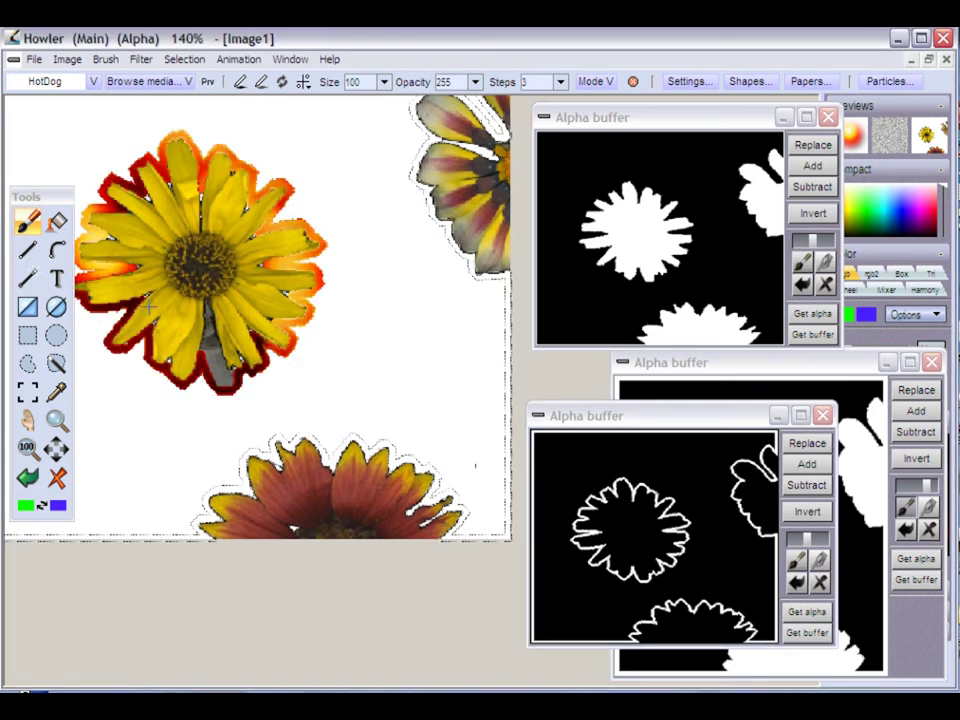
drag(320, 483, 115, 538)
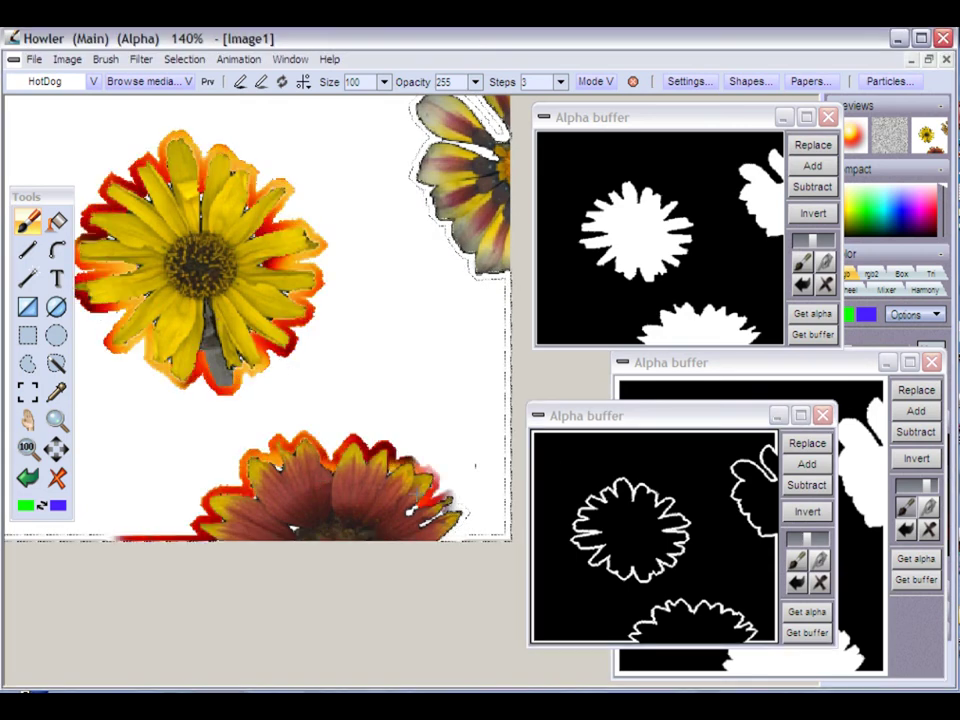
drag(509, 335, 407, 120)
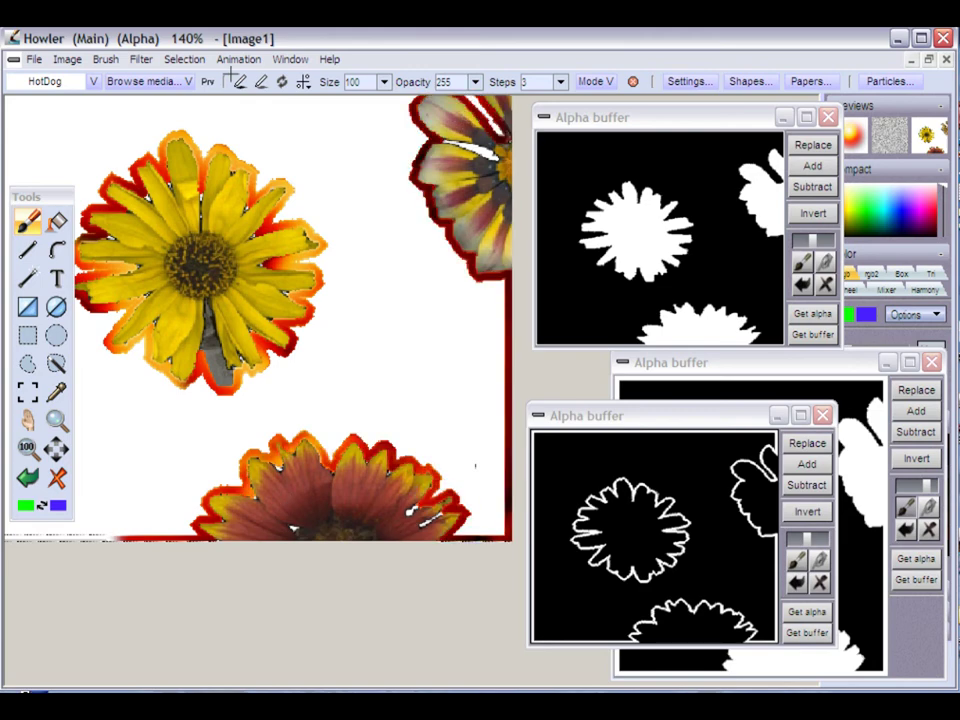
drag(30, 196, 468, 321)
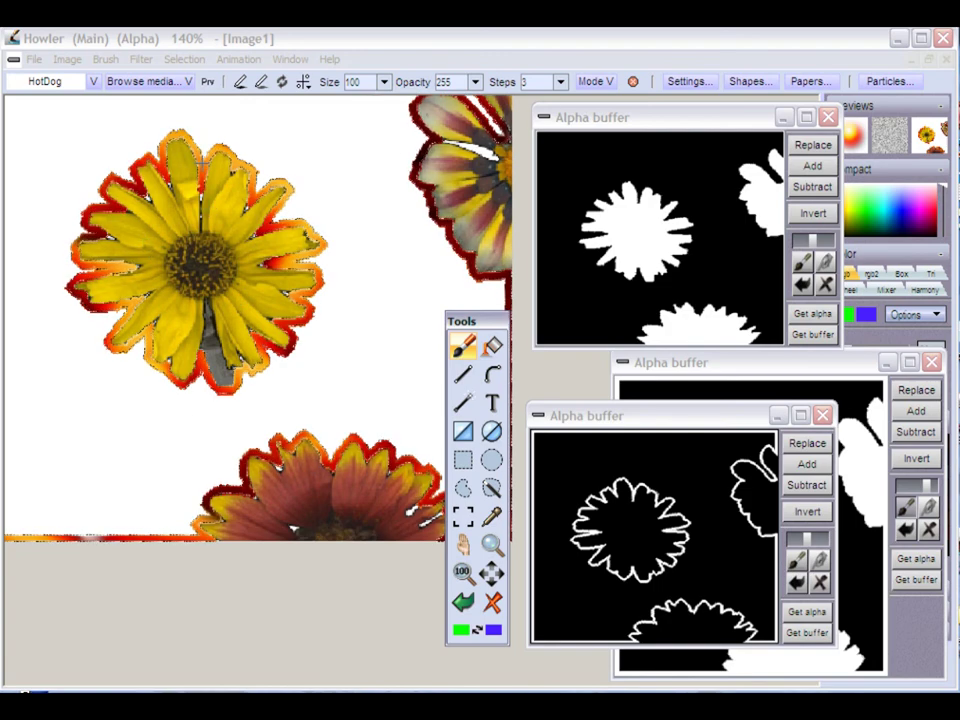
click(244, 163)
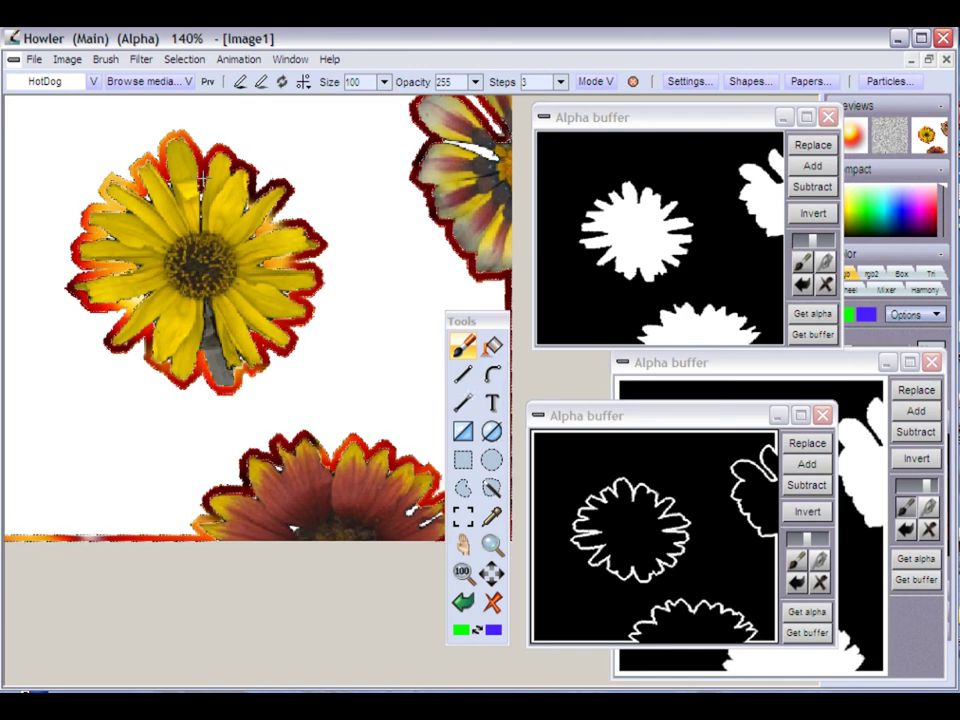
Uncover the grown alpha buffer, replace the active selection with it, and move the Tools palette clear of the canvas
drag(700, 416, 803, 158)
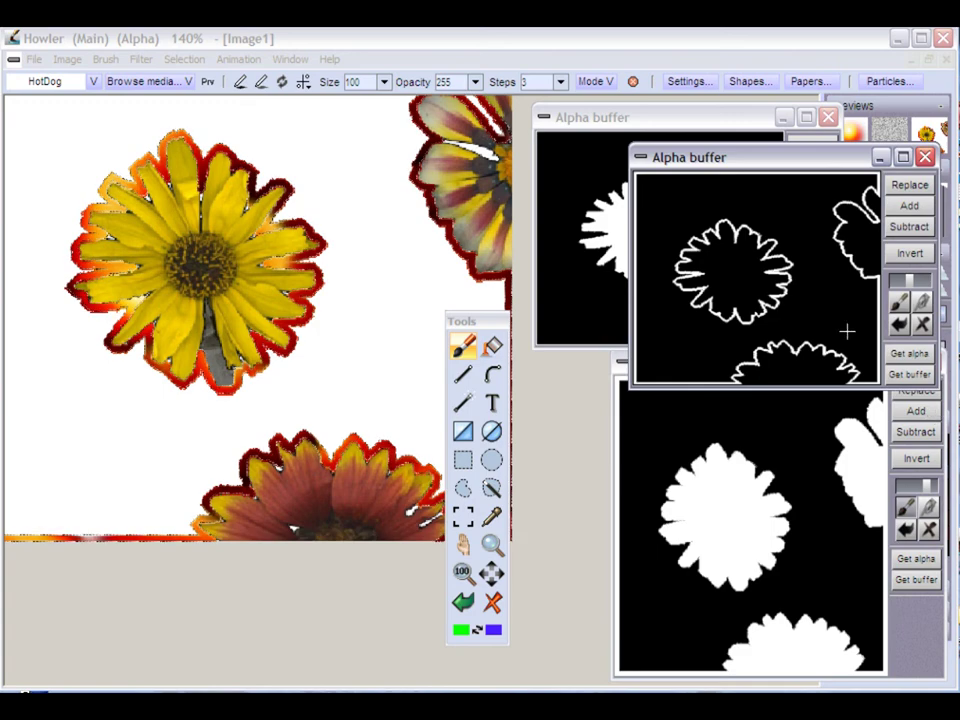
drag(776, 157, 731, 130)
click(917, 390)
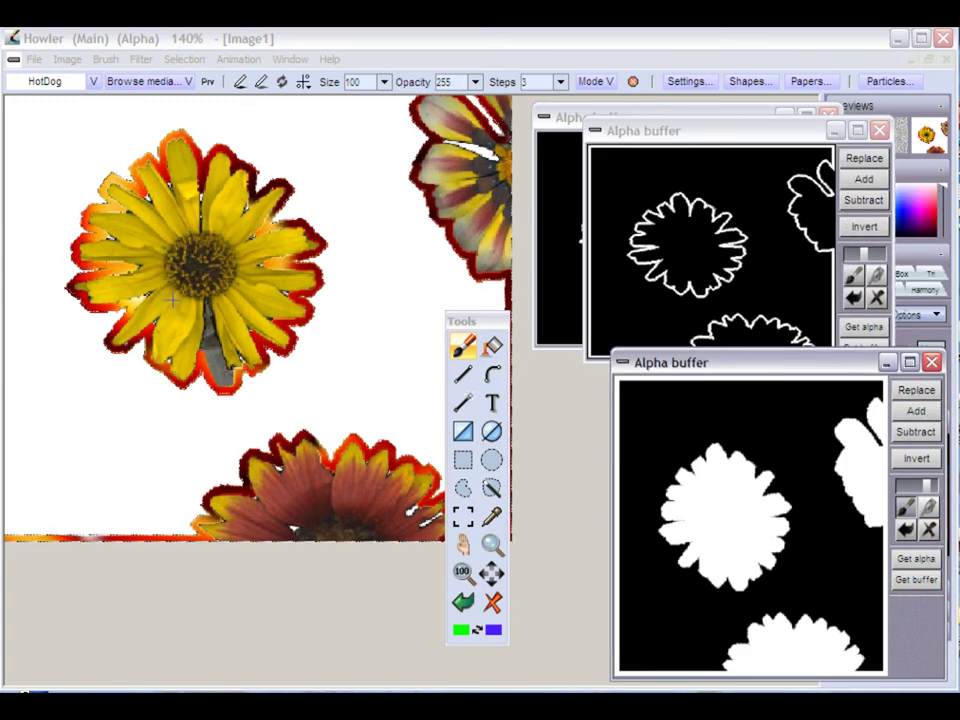
drag(478, 321, 550, 276)
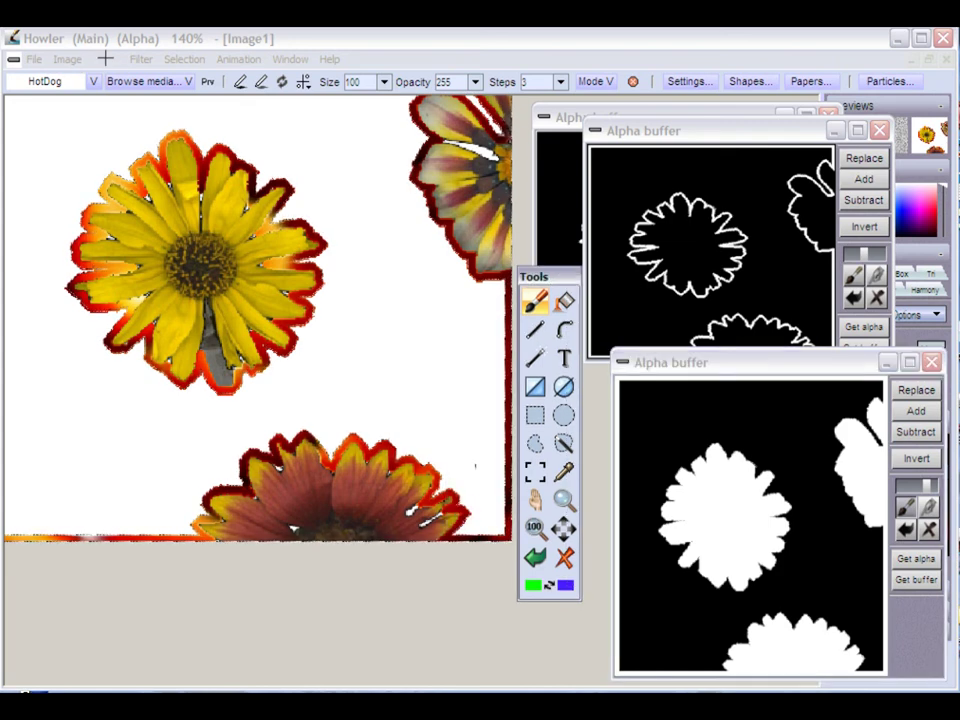
Use the brush selector to frame the whole outlined yellow flower as a custom brush
click(105, 59)
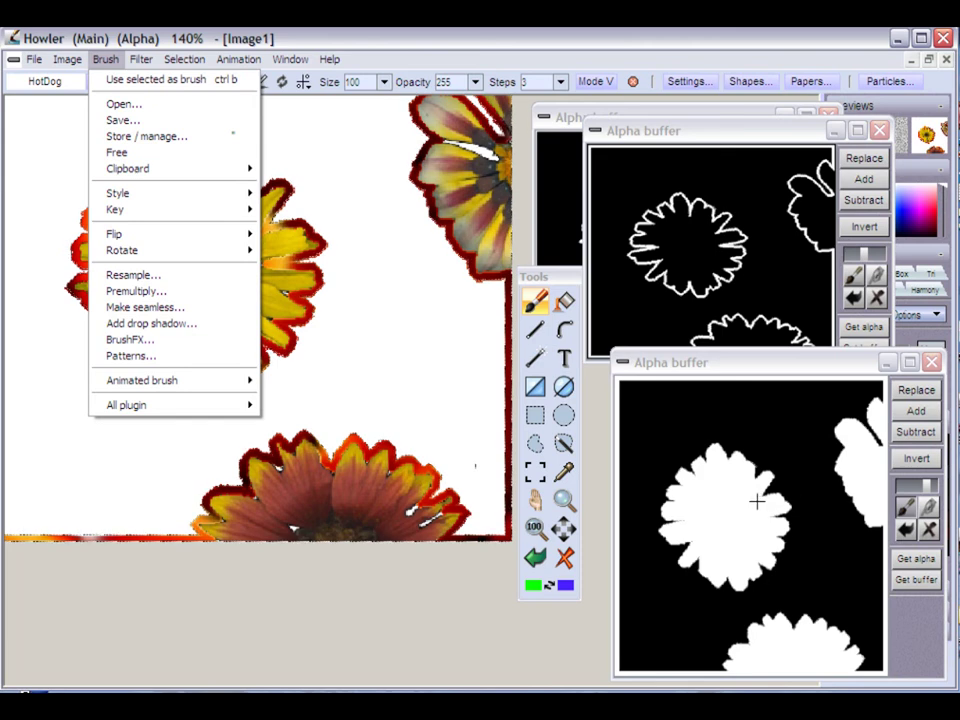
mouse_move(154, 55)
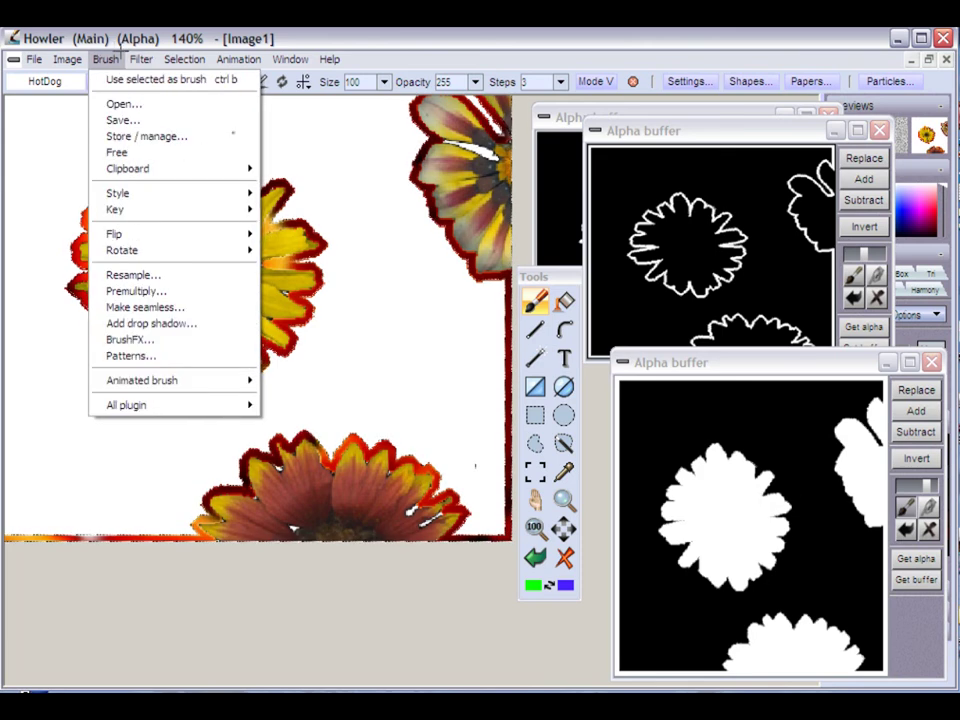
mouse_move(117, 60)
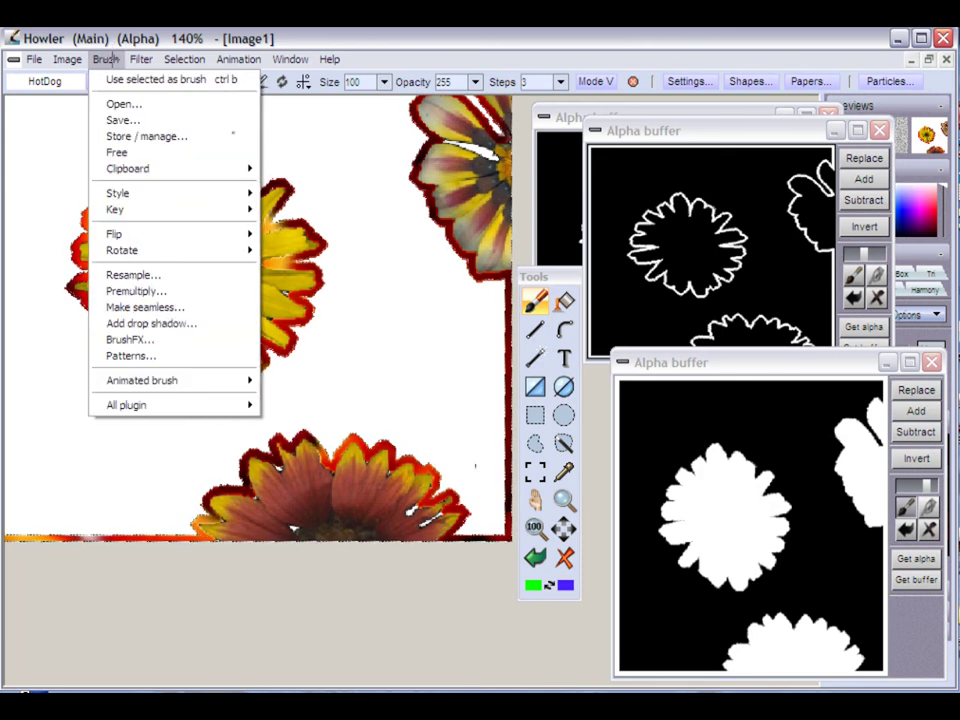
click(106, 60)
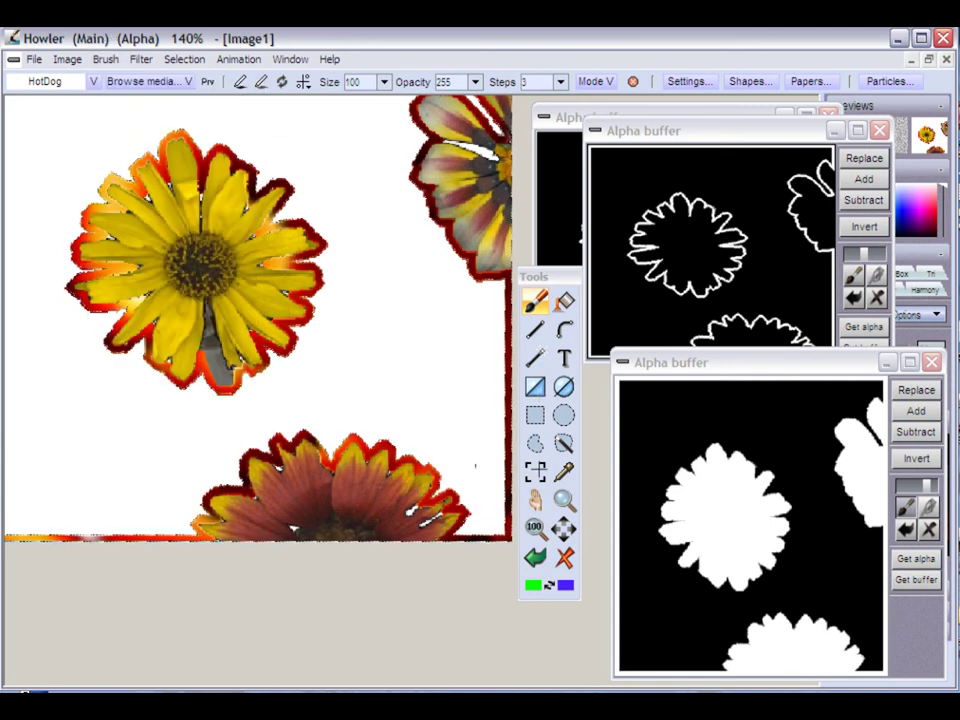
click(535, 471)
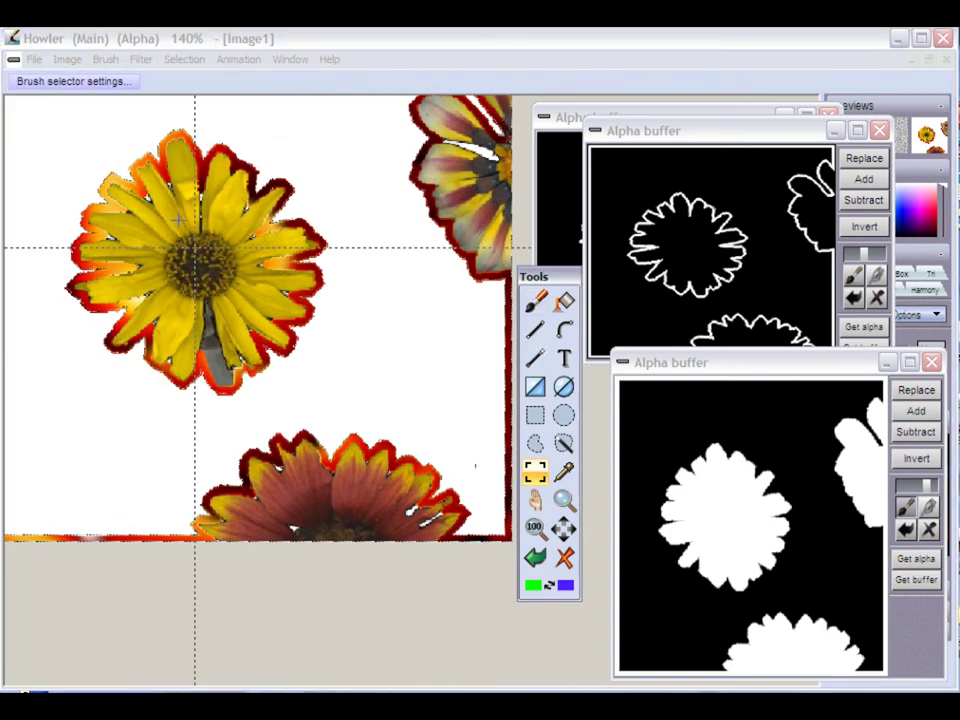
drag(57, 120, 342, 421)
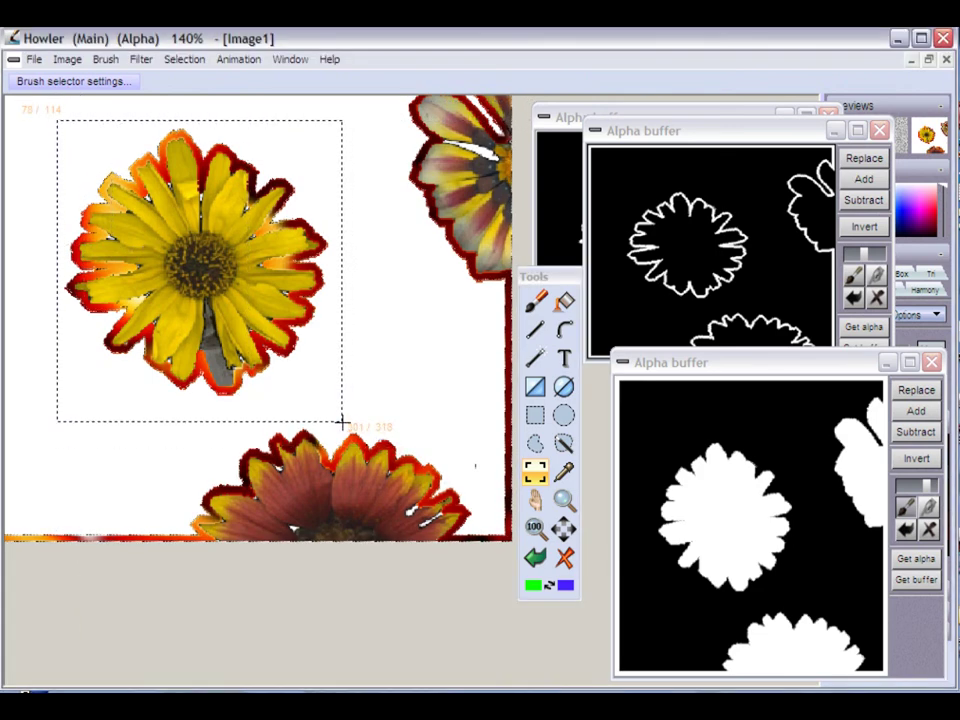
Store the outlined yellow flower brush in a brush buffer and place its window over the canvas, just below the yellow flower
click(105, 59)
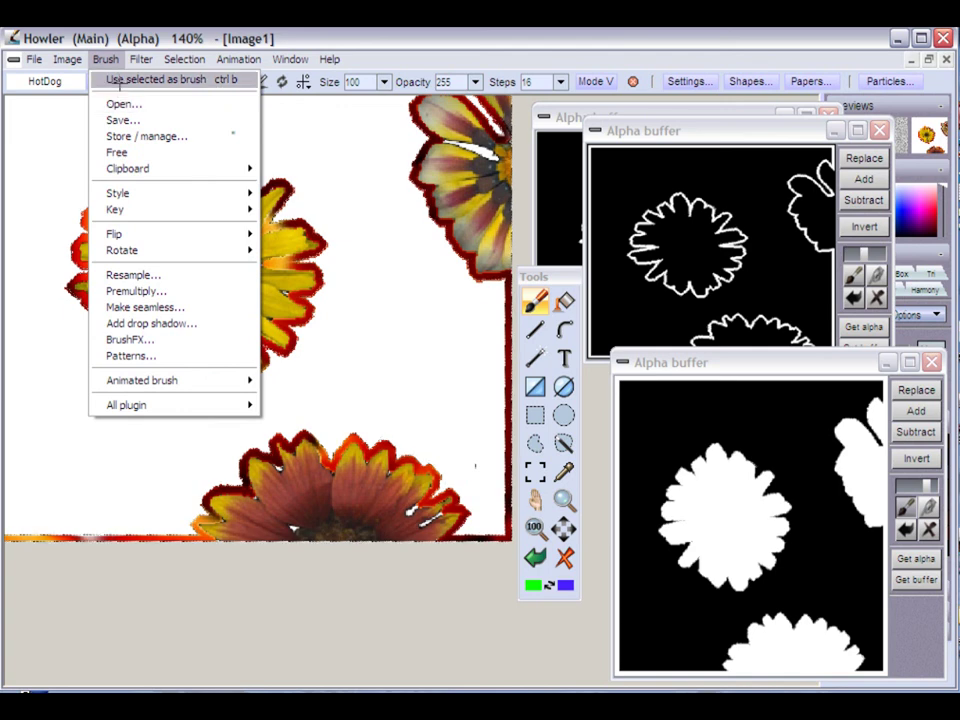
click(145, 136)
mouse_move(263, 261)
mouse_down()
mouse_move(502, 190)
mouse_move(472, 184)
mouse_up()
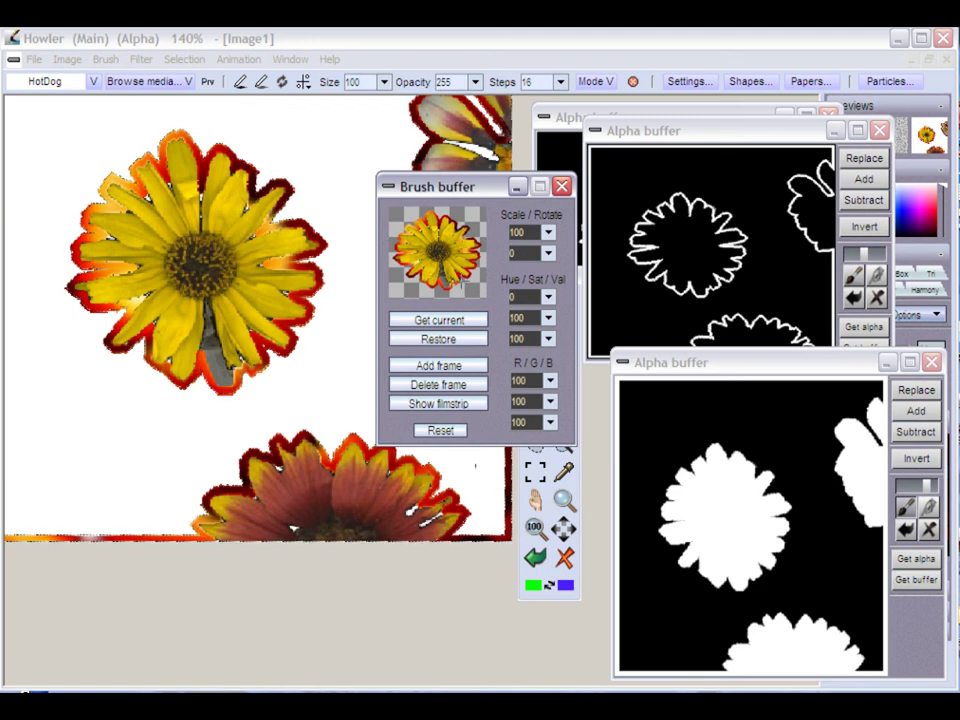
mouse_move(480, 187)
mouse_down()
mouse_move(610, 438)
mouse_move(597, 385)
mouse_up()
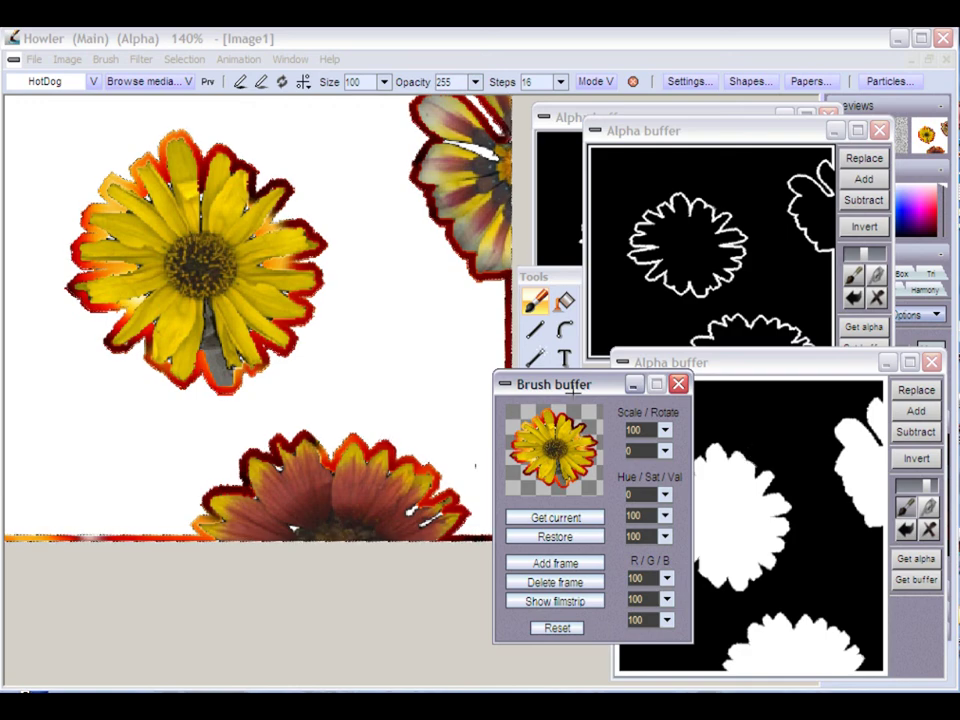
mouse_move(577, 385)
mouse_down()
mouse_move(505, 385)
mouse_move(374, 335)
mouse_move(127, 380)
mouse_up()
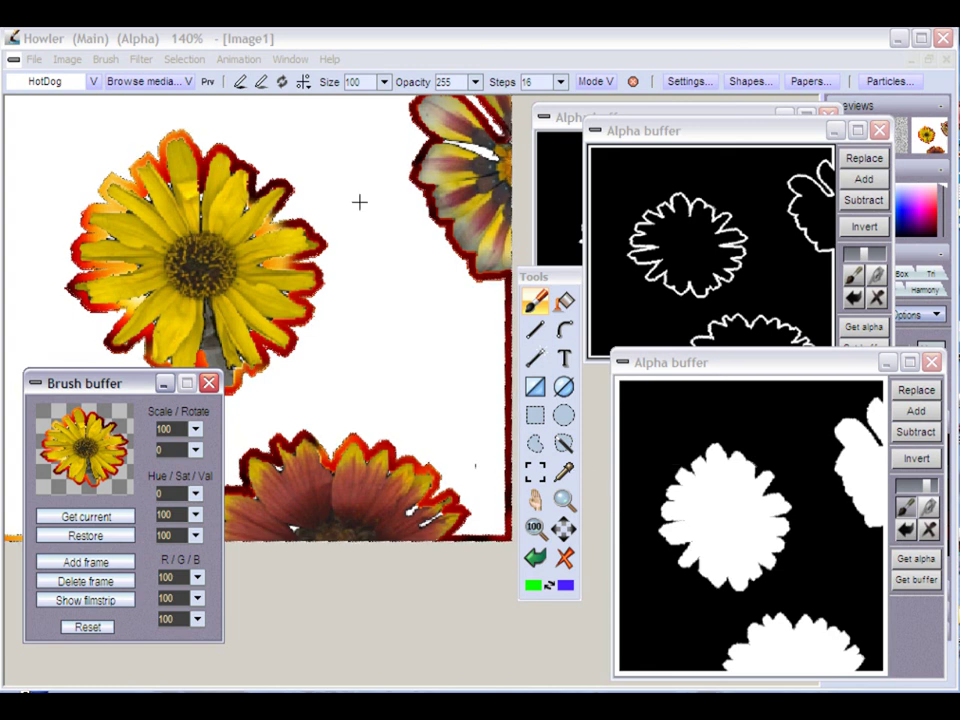
Arrange the flower outline alpha buffer directly above the solid silhouette buffer and move the Tools palette clear of the image edge
drag(716, 131, 752, 186)
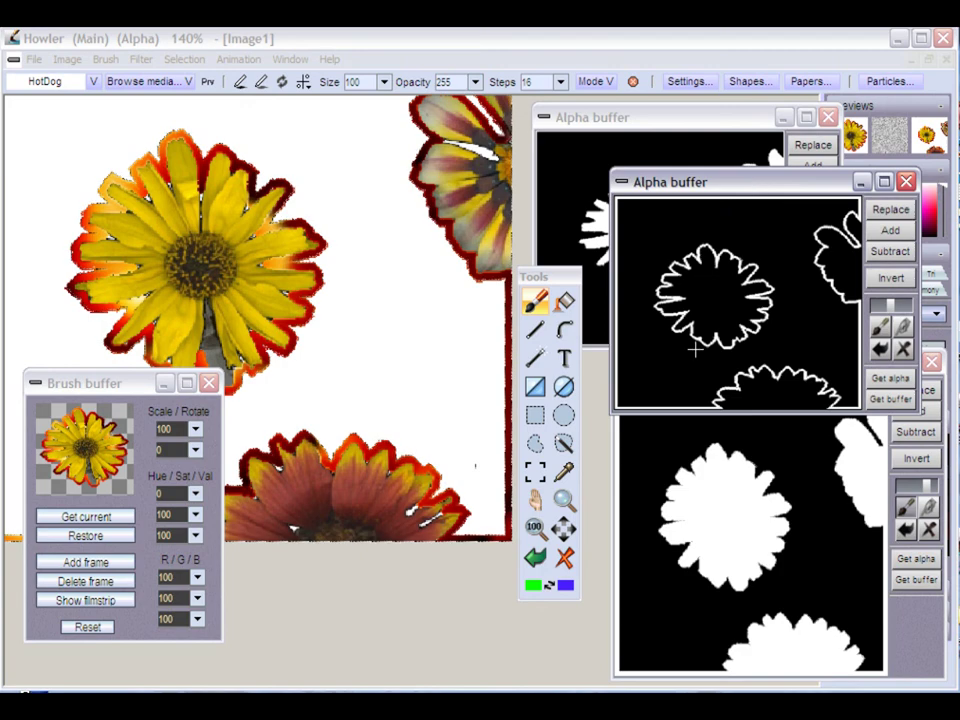
drag(791, 184, 789, 133)
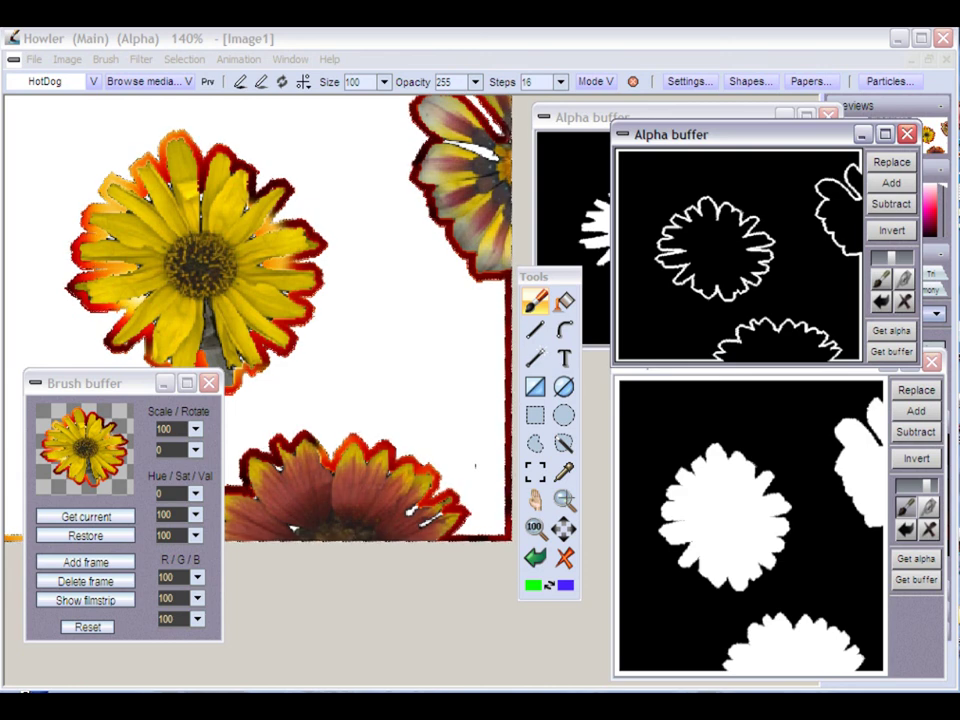
drag(556, 276, 571, 325)
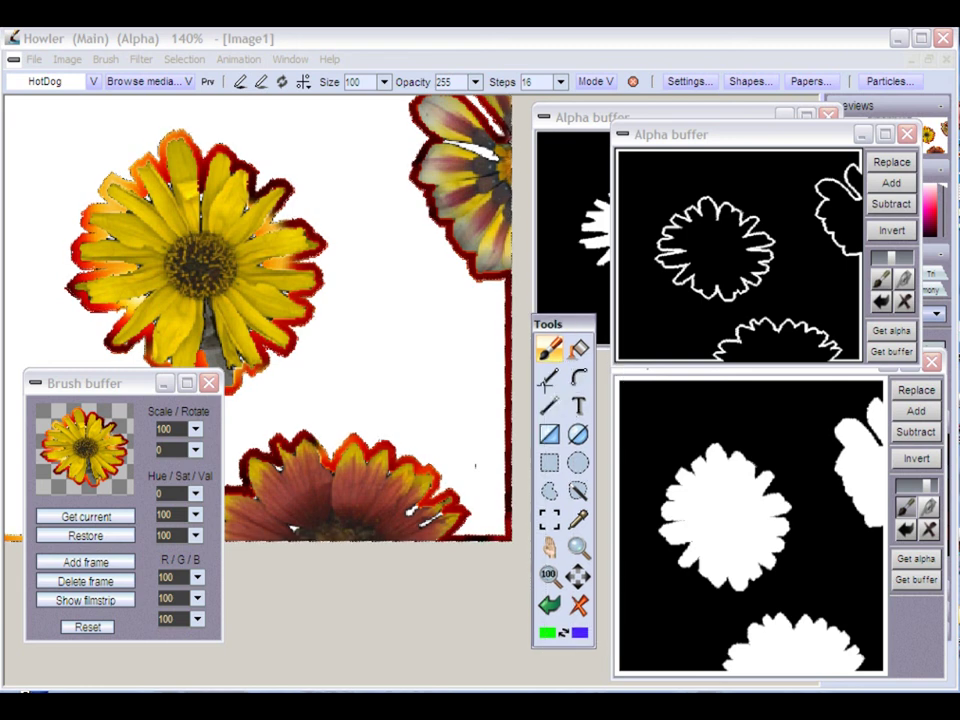